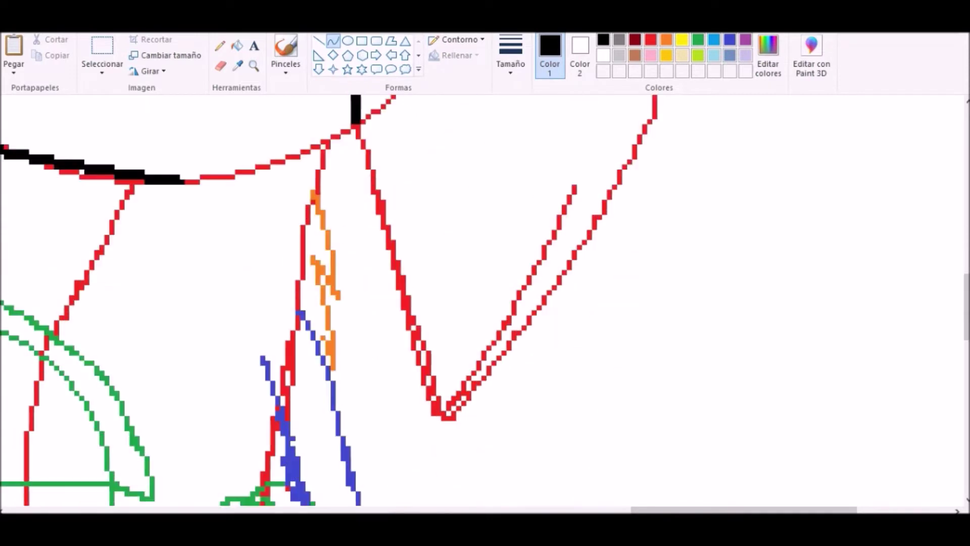
# - Trace the outer edge of the large V-shaped red spike and the rear end of the jawline in black
pyautogui.moveTo(659, 96); pyautogui.dragTo(447, 412)
pyautogui.scroll(2, 484, 298)
pyautogui.moveTo(224, 280); pyautogui.dragTo(351, 231)
pyautogui.scroll(5, 485, 298)
pyautogui.hscroll(-5, 485, 298)
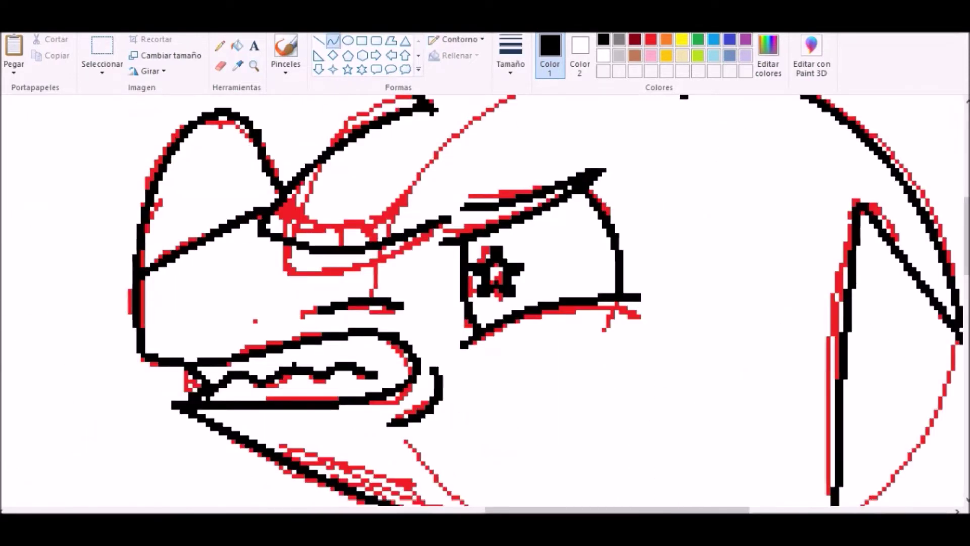
# - Trace the large character's front neck line and the orange zigzag tuft near the shoulder in black
pyautogui.scroll(-8, 485, 298)
pyautogui.moveTo(648, 177); pyautogui.dragTo(578, 308)
pyautogui.moveTo(797, 237); pyautogui.dragTo(828, 273)
# - Trace both edges of the blue upper arm in black, curving the outer edge along the sketch
pyautogui.hscroll(5, 485, 298)
pyautogui.hscroll(1, 484, 298)
pyautogui.scroll(-2, 485, 298)
pyautogui.moveTo(377, 177); pyautogui.dragTo(450, 477)
pyautogui.moveTo(411, 328); pyautogui.dragTo(447, 353)
pyautogui.scroll(-2, 485, 298)
pyautogui.moveTo(341, 112); pyautogui.dragTo(399, 318)
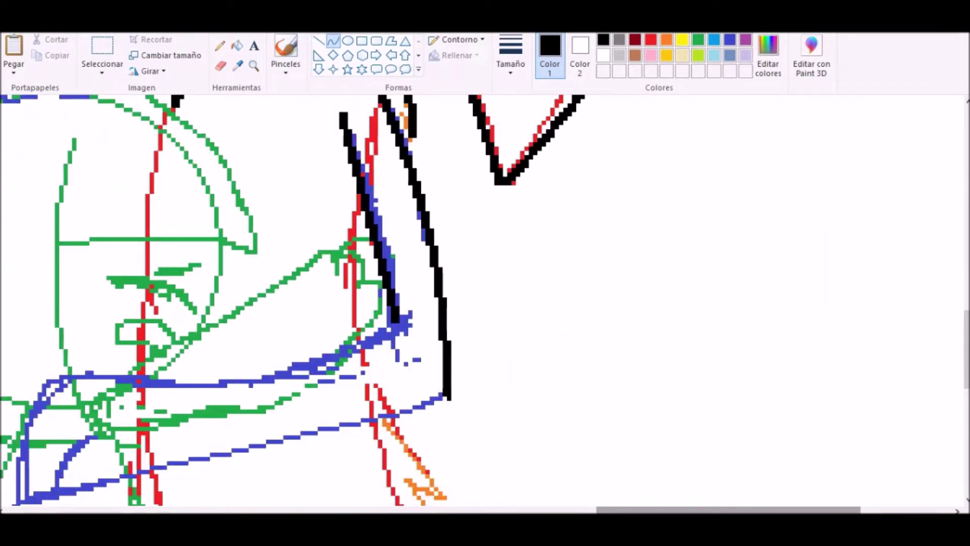
# - Trace the upper and lower edges of the blue forearm in black, starting from the elbow
pyautogui.hscroll(-4, 485, 298)
pyautogui.moveTo(303, 379); pyautogui.dragTo(595, 320)
pyautogui.moveTo(414, 357); pyautogui.dragTo(394, 404)
pyautogui.scroll(-2, 485, 298)
pyautogui.moveTo(240, 396); pyautogui.dragTo(637, 300)
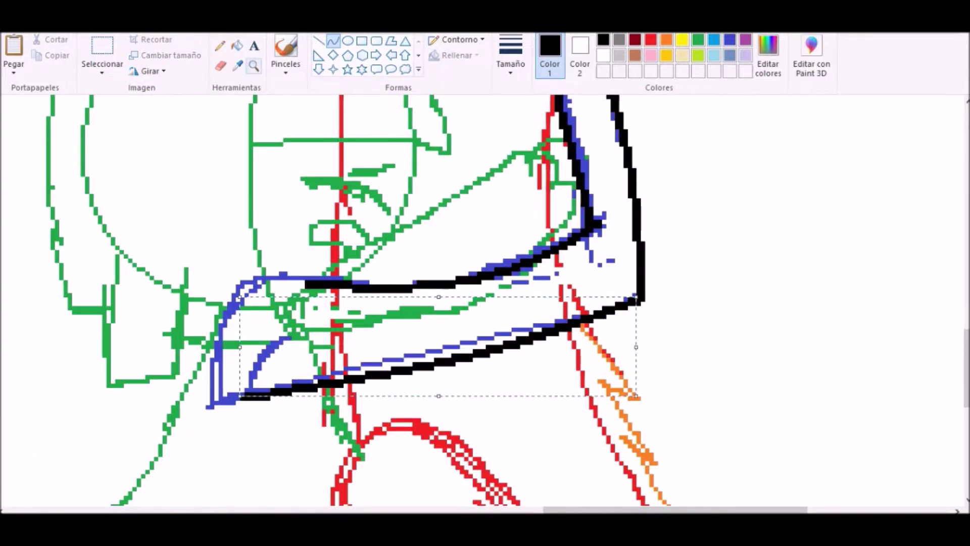
pyautogui.scroll(1, 485, 298)
pyautogui.scroll(-2, 485, 298)
pyautogui.moveTo(368, 318); pyautogui.dragTo(250, 349)
pyautogui.moveTo(308, 333); pyautogui.dragTo(273, 255)
pyautogui.moveTo(234, 324); pyautogui.dragTo(232, 415)
pyautogui.moveTo(222, 369); pyautogui.dragTo(189, 366)
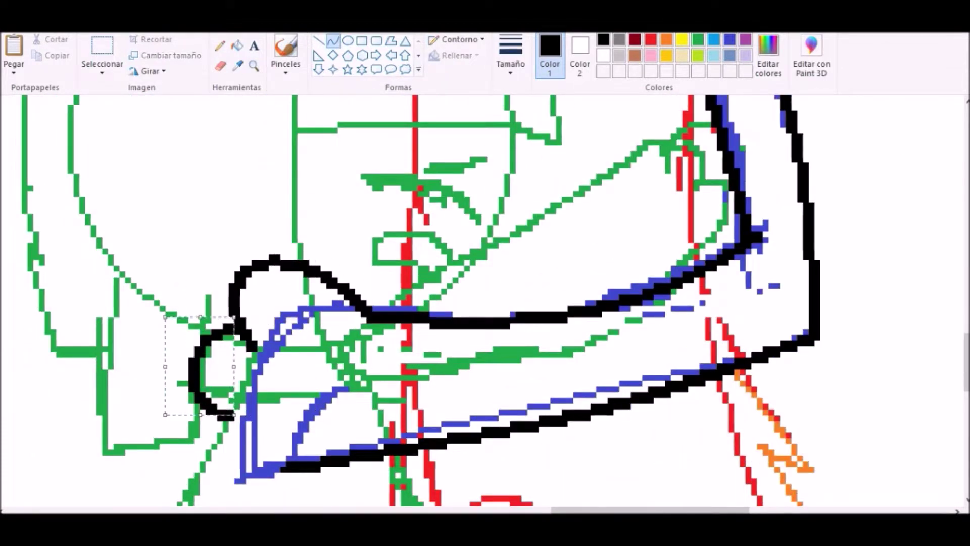
pyautogui.hotkey('ctrl', 'z')
# - Close the open end of the blue forearm with a black curve that joins its upper and lower edges
pyautogui.moveTo(368, 319); pyautogui.dragTo(238, 466)
pyautogui.moveTo(303, 392); pyautogui.dragTo(245, 329)
pyautogui.scroll(-2, 485, 298)
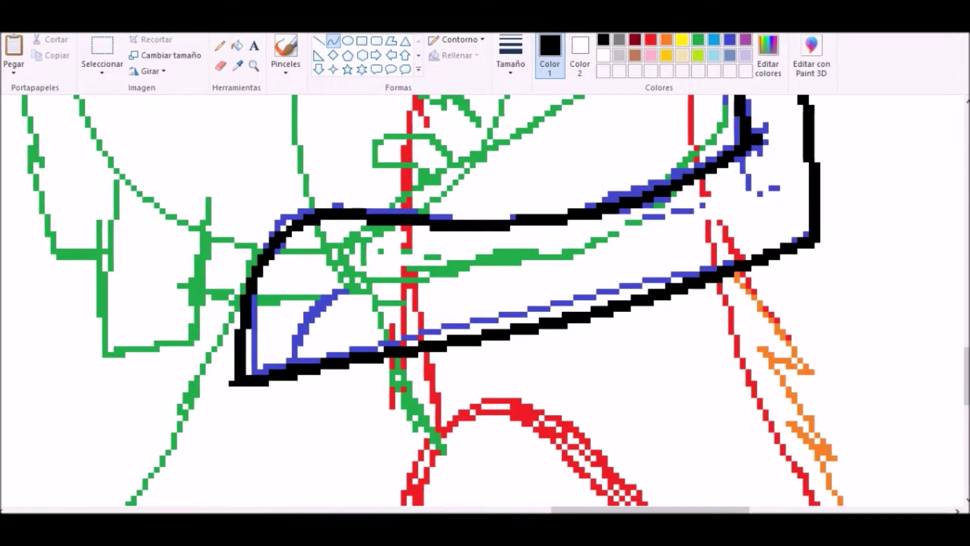
# - Draw a black dome-shaped arch over the top of the green-sketched head
pyautogui.scroll(3, 485, 298)
pyautogui.scroll(2, 485, 298)
pyautogui.moveTo(149, 323); pyautogui.dragTo(360, 322)
pyautogui.moveTo(254, 322); pyautogui.dragTo(254, 157)
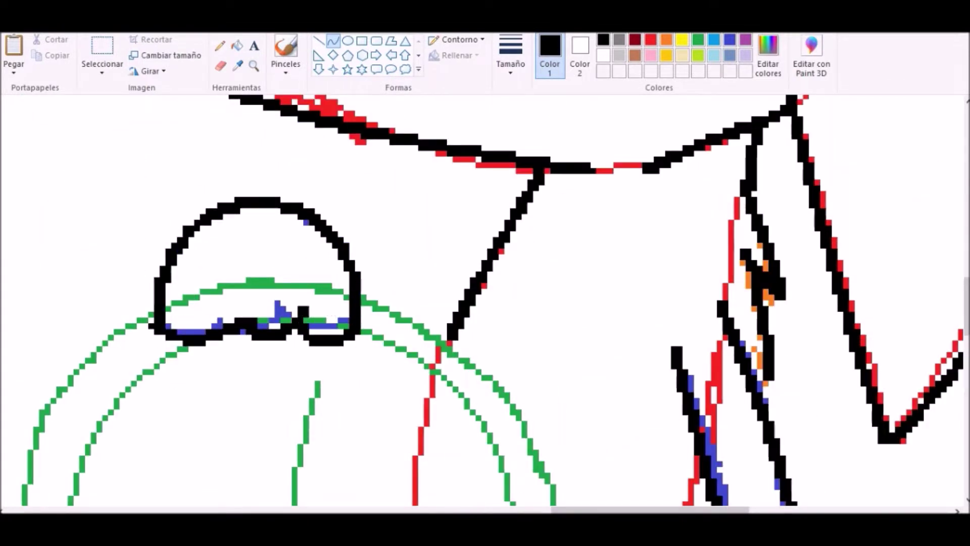
# - Trace the green head covering's outer curve, its straight lower edge and the long vertical line beside the face in black
pyautogui.scroll(-2, 485, 298)
pyautogui.moveTo(449, 235); pyautogui.dragTo(558, 435)
pyautogui.moveTo(525, 303); pyautogui.dragTo(540, 293)
pyautogui.moveTo(558, 432); pyautogui.dragTo(308, 422)
pyautogui.scroll(-2, 485, 298)
pyautogui.moveTo(313, 179); pyautogui.dragTo(305, 505)
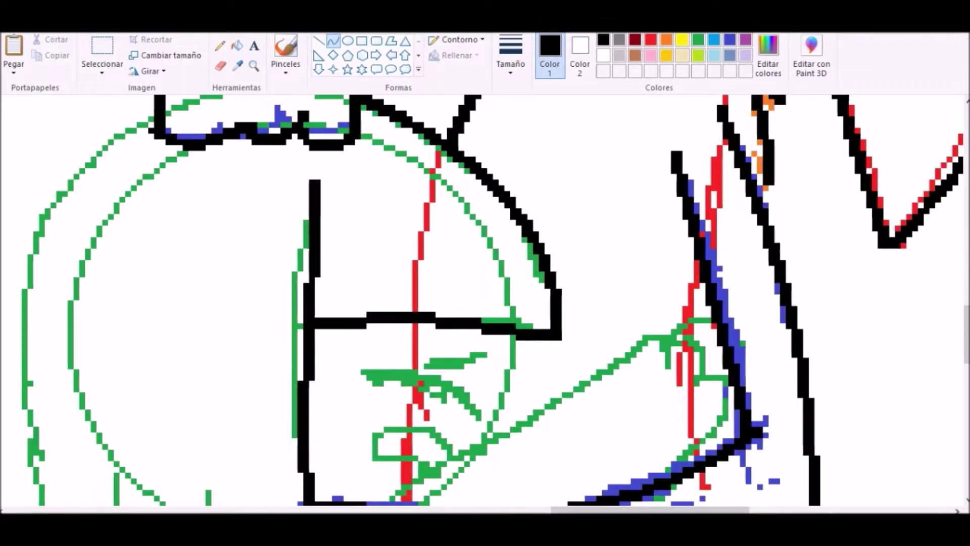
# - Trace the green figure's far outer edge and the square-ended strip hanging below it in black
pyautogui.scroll(-4, 485, 298)
pyautogui.click(333, 41)
pyautogui.scroll(5, 485, 298)
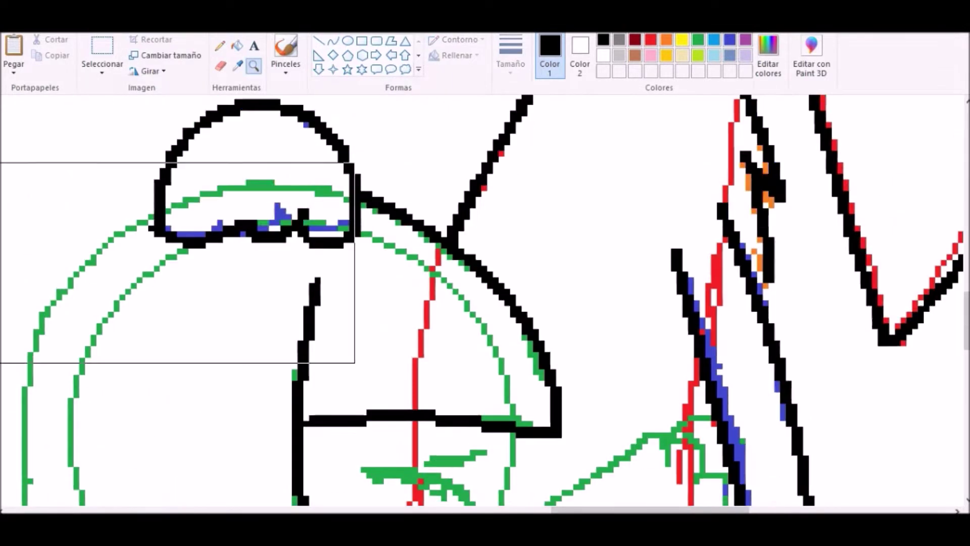
pyautogui.hscroll(-2, 485, 298)
pyautogui.scroll(-6, 485, 298)
pyautogui.moveTo(132, 222); pyautogui.dragTo(155, 320)
pyautogui.moveTo(211, 227); pyautogui.dragTo(205, 419)
pyautogui.moveTo(321, 237); pyautogui.dragTo(302, 404)
pyautogui.moveTo(212, 413); pyautogui.dragTo(286, 402)
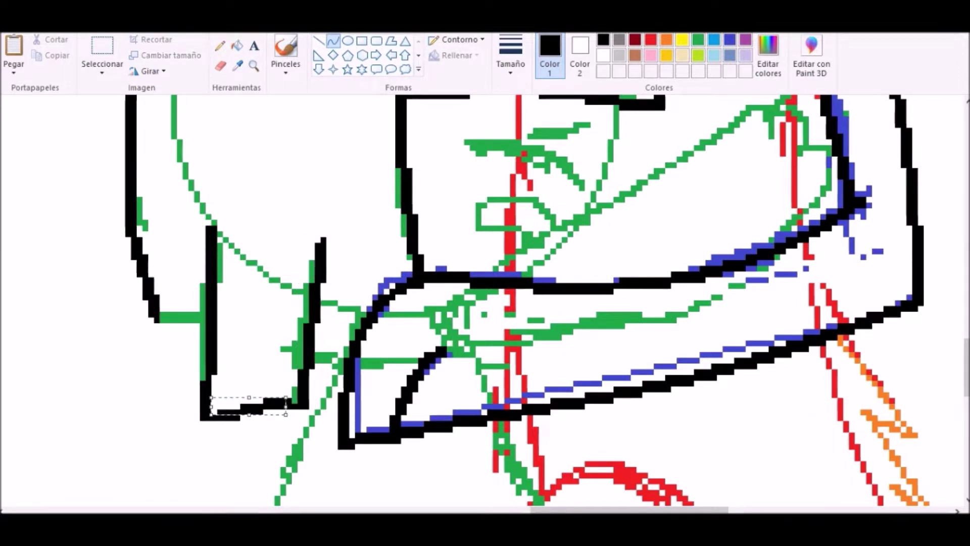
# - Trace the green-sketched face in black, covering the cheek curve, the mouth and the eye lines
pyautogui.scroll(2, 485, 298)
pyautogui.moveTo(622, 207); pyautogui.dragTo(528, 374)
pyautogui.moveTo(606, 262); pyautogui.dragTo(617, 238)
pyautogui.moveTo(556, 313)
pyautogui.mouseDown()
pyautogui.moveTo(447, 313)
pyautogui.moveTo(505, 291)
pyautogui.mouseUp()
pyautogui.moveTo(479, 319); pyautogui.dragTo(485, 336)
pyautogui.moveTo(528, 247); pyautogui.dragTo(583, 288)
pyautogui.moveTo(464, 243)
pyautogui.mouseDown()
pyautogui.moveTo(578, 222)
pyautogui.moveTo(531, 226)
pyautogui.mouseUp()
# - Trace the green figure's flaring lower body edge below the forearm with a black curve
pyautogui.scroll(-5, 485, 298)
pyautogui.scroll(3, 485, 298)
pyautogui.scroll(-4, 485, 298)
pyautogui.moveTo(347, 192); pyautogui.dragTo(170, 399)
pyautogui.moveTo(252, 298); pyautogui.dragTo(237, 303)
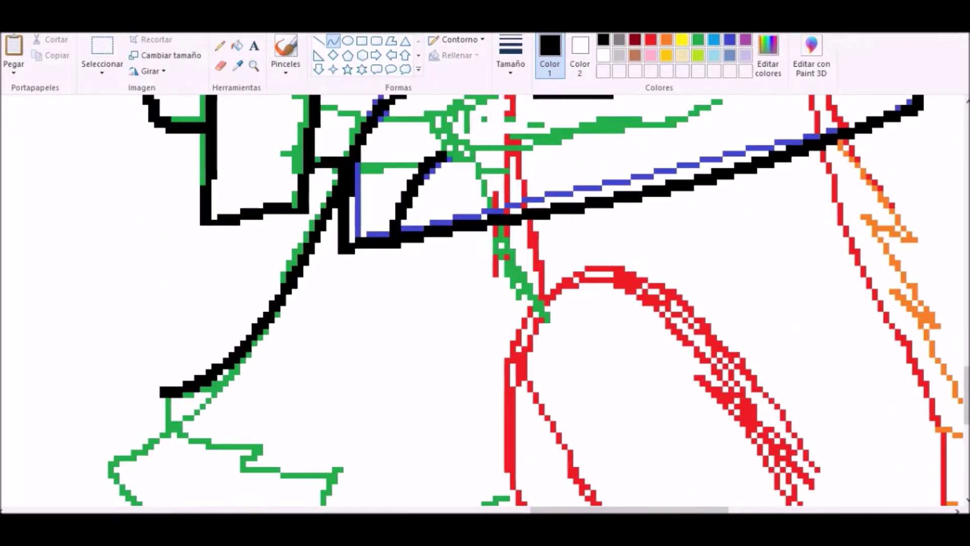
# - Trace the green figure's jagged hem and the ragged outline underneath it in black
pyautogui.scroll(-2, 485, 298)
pyautogui.moveTo(163, 303); pyautogui.dragTo(260, 343)
pyautogui.moveTo(212, 323); pyautogui.dragTo(171, 331)
pyautogui.moveTo(268, 354)
pyautogui.mouseDown()
pyautogui.moveTo(349, 382)
pyautogui.moveTo(510, 397)
pyautogui.mouseUp()
pyautogui.scroll(2, 485, 298)
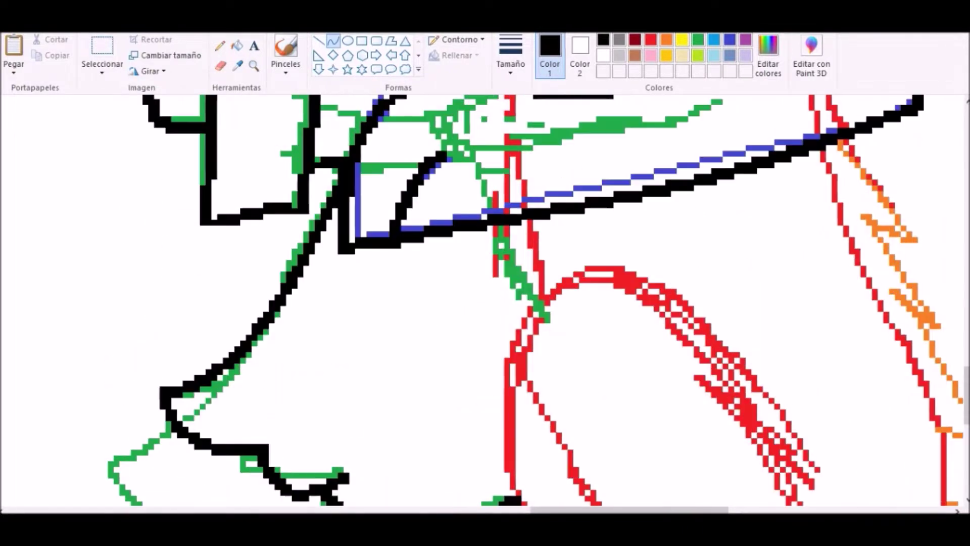
pyautogui.scroll(-4, 484, 298)
pyautogui.moveTo(88, 265); pyautogui.dragTo(210, 346)
pyautogui.click(239, 351)
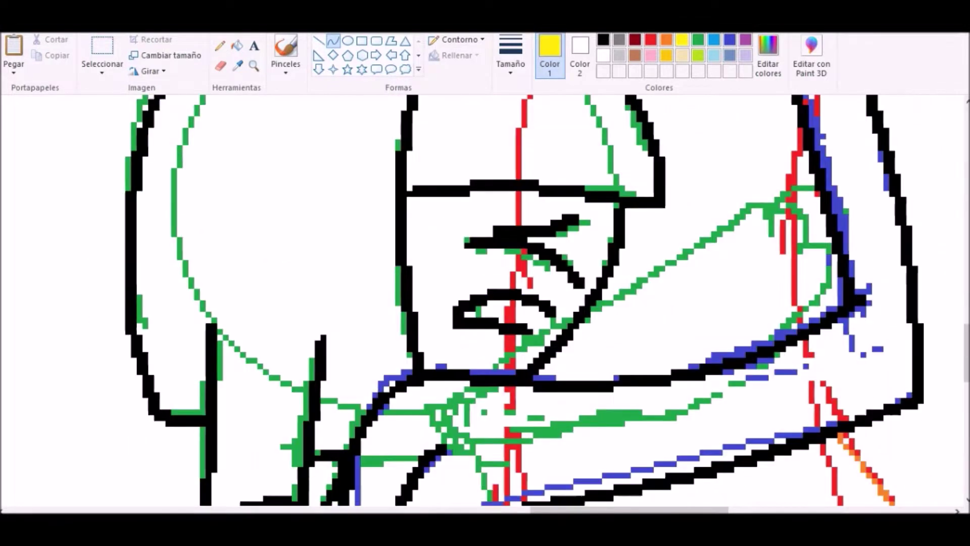
# - Outline the slanted green shape above the forearm in yellow, extending its rounded end with the Pencil
pyautogui.moveTo(657, 283)
pyautogui.mouseDown()
pyautogui.moveTo(732, 197)
pyautogui.moveTo(828, 217)
pyautogui.moveTo(859, 323)
pyautogui.mouseUp()
pyautogui.hscroll(5, 485, 303)
pyautogui.click(220, 45)
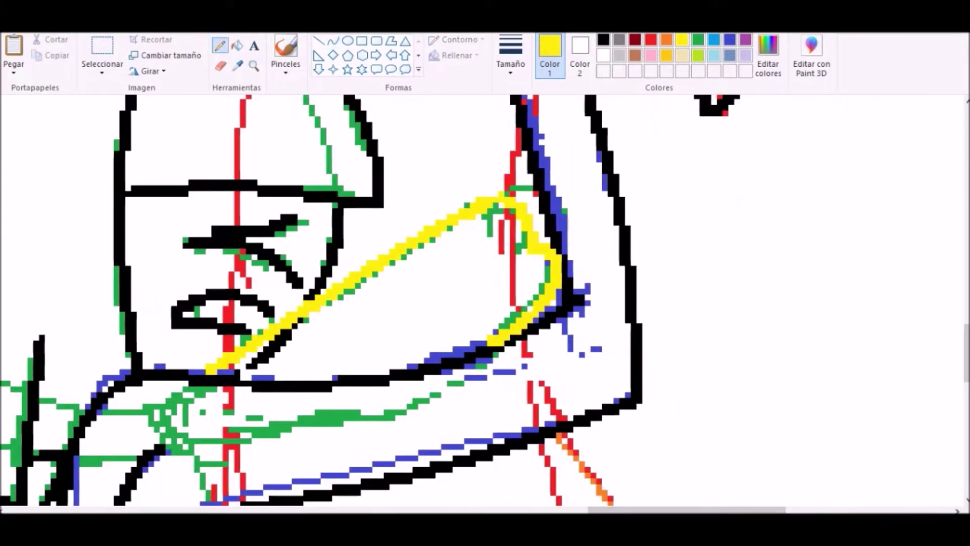
pyautogui.moveTo(558, 272); pyautogui.dragTo(581, 197)
pyautogui.click(237, 45)
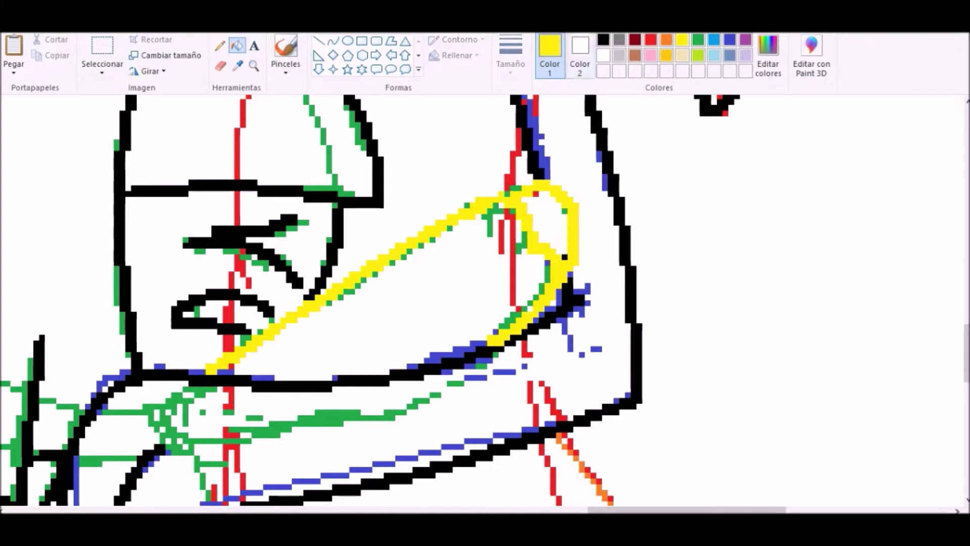
# - Trace the large character's red thigh, the top of the foot and the sole in black
pyautogui.click(253, 66)
pyautogui.rightClick(236, 374)
pyautogui.click(222, 288)
pyautogui.click(222, 288)
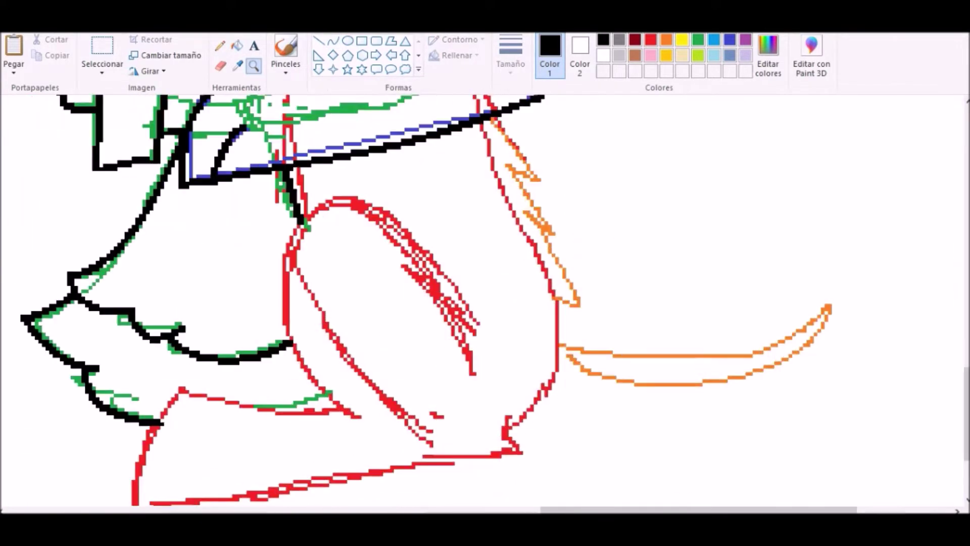
pyautogui.moveTo(414, 387); pyautogui.dragTo(394, 131)
pyautogui.moveTo(323, 303); pyautogui.dragTo(243, 237)
pyautogui.moveTo(354, 415); pyautogui.dragTo(182, 389)
pyautogui.scroll(-2, 485, 303)
pyautogui.moveTo(133, 411); pyautogui.dragTo(524, 350)
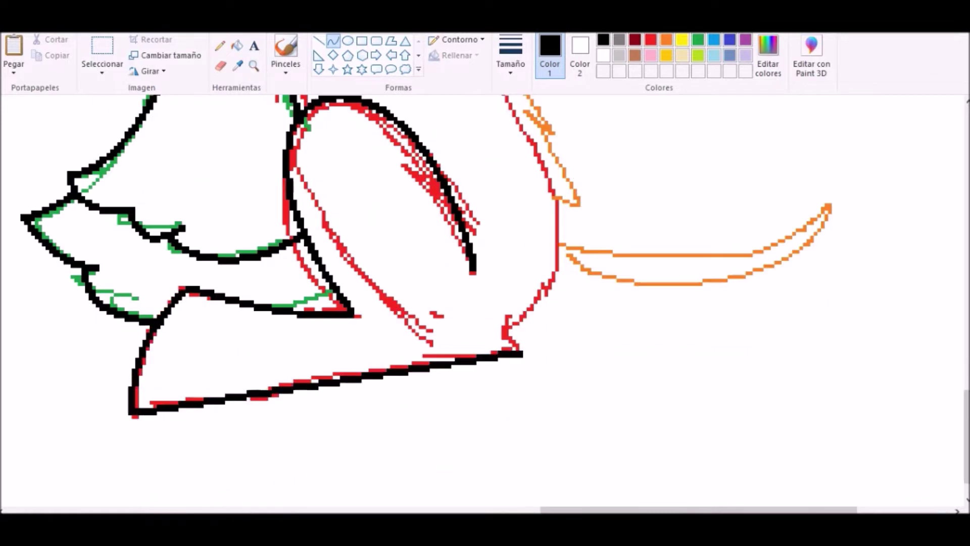
# - Trace the large character's lower back down to the heel in black
pyautogui.scroll(4, 484, 303)
pyautogui.hscroll(5, 485, 303)
pyautogui.moveTo(96, 137)
pyautogui.mouseDown()
pyautogui.moveTo(162, 231)
pyautogui.moveTo(173, 324)
pyautogui.moveTo(118, 480)
pyautogui.mouseUp()
pyautogui.scroll(-2, 485, 303)
pyautogui.scroll(-2, 485, 303)
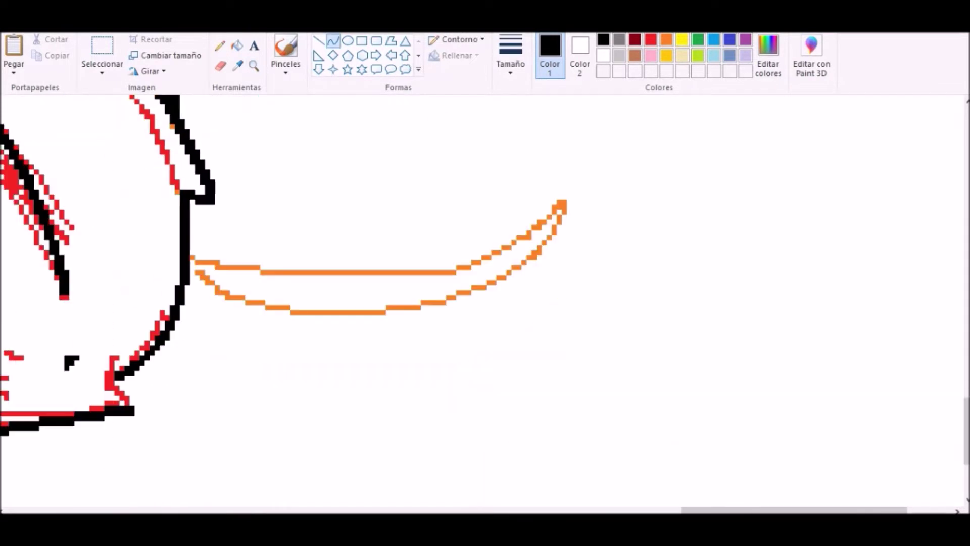
# - Trace the lower and upper edges of the orange tail in black, curving both to meet at the tip
pyautogui.scroll(2, 124, 391)
pyautogui.moveTo(191, 358)
pyautogui.mouseDown()
pyautogui.moveTo(508, 335)
pyautogui.moveTo(566, 273)
pyautogui.mouseUp()
pyautogui.moveTo(349, 414)
pyautogui.mouseDown()
pyautogui.moveTo(345, 434)
pyautogui.moveTo(303, 455)
pyautogui.mouseUp()
pyautogui.scroll(-2, 485, 303)
pyautogui.moveTo(190, 276); pyautogui.dragTo(563, 200)
pyautogui.moveTo(329, 303)
pyautogui.mouseDown()
pyautogui.moveTo(338, 336)
pyautogui.moveTo(349, 283)
pyautogui.mouseUp()
# - Trace the rounded head of the red fanged ghost with two black curves that meet at the crown
pyautogui.hscroll(-3, 484, 303)
pyautogui.scroll(-2, 485, 304)
pyautogui.click(233, 368)
pyautogui.scroll(-5, 485, 303)
pyautogui.scroll(3, 485, 303)
pyautogui.hscroll(-3, 485, 303)
pyautogui.click(712, 226)
pyautogui.click(333, 41)
pyautogui.scroll(2, 485, 303)
pyautogui.moveTo(217, 465); pyautogui.dragTo(433, 210)
pyautogui.moveTo(325, 338); pyautogui.dragTo(231, 172)
pyautogui.moveTo(432, 210); pyautogui.dragTo(621, 396)
pyautogui.moveTo(526, 303); pyautogui.dragTo(559, 268)
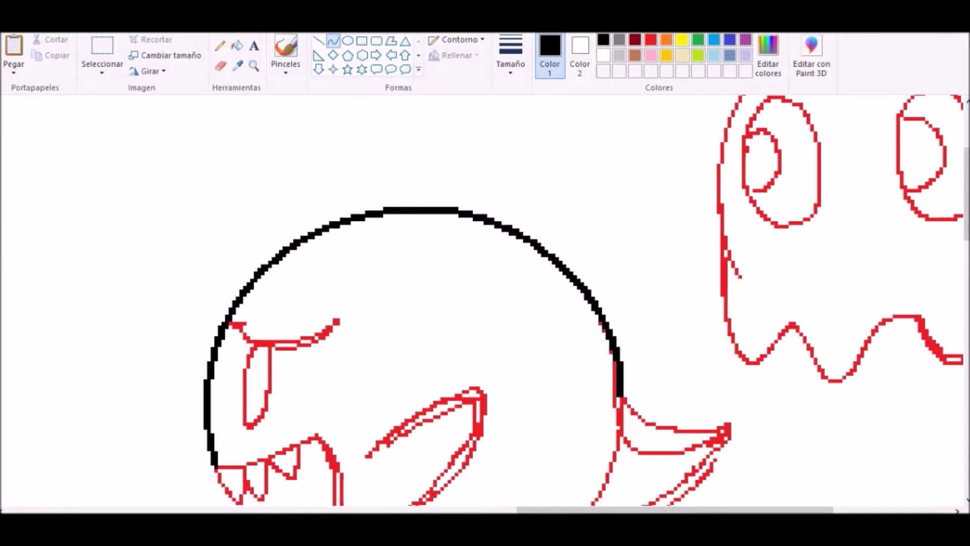
# - Trace the fanged ghost's pointed tail and belly in black, following the red sketch
pyautogui.scroll(-2, 485, 303)
pyautogui.moveTo(619, 304); pyautogui.dragTo(742, 329)
pyautogui.moveTo(682, 316); pyautogui.dragTo(657, 334)
pyautogui.scroll(-2, 485, 303)
pyautogui.moveTo(738, 229); pyautogui.dragTo(316, 384)
pyautogui.moveTo(455, 389); pyautogui.dragTo(445, 404)
pyautogui.scroll(1, 485, 303)
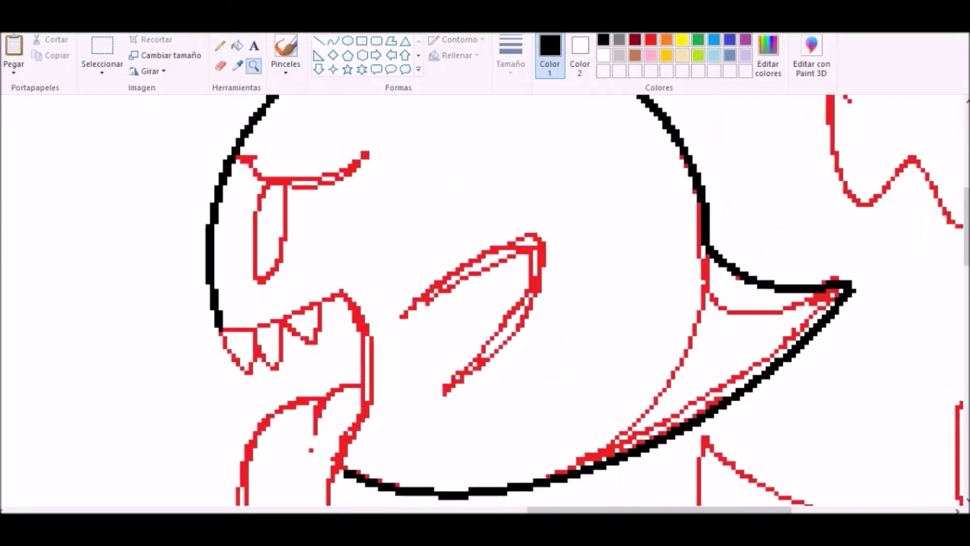
# - Trace the back edge of the fanged ghost's mouth and the arm on its body in black
pyautogui.scroll(-2, 484, 303)
pyautogui.moveTo(335, 197); pyautogui.dragTo(339, 371)
pyautogui.moveTo(337, 283); pyautogui.dragTo(372, 303)
pyautogui.moveTo(404, 212); pyautogui.dragTo(450, 290)
pyautogui.moveTo(427, 250); pyautogui.dragTo(505, 121)
pyautogui.moveTo(506, 151); pyautogui.dragTo(555, 212)
# - Trace the fanged ghost's curved brow and the narrow eye beneath it in black
pyautogui.scroll(4, 485, 303)
pyautogui.moveTo(235, 261); pyautogui.dragTo(385, 236)
pyautogui.moveTo(323, 273)
pyautogui.mouseDown()
pyautogui.moveTo(313, 298)
pyautogui.moveTo(272, 290)
pyautogui.moveTo(288, 288)
pyautogui.mouseUp()
pyautogui.moveTo(268, 344); pyautogui.dragTo(260, 404)
# - Trace the tongue hanging from the fanged ghost's mouth in black
pyautogui.scroll(-3, 485, 303)
pyautogui.moveTo(363, 284)
pyautogui.mouseDown()
pyautogui.moveTo(315, 312)
pyautogui.moveTo(283, 474)
pyautogui.mouseUp()
pyautogui.moveTo(273, 383); pyautogui.dragTo(242, 383)
pyautogui.moveTo(303, 470); pyautogui.dragTo(324, 480)
pyautogui.scroll(2, 484, 303)
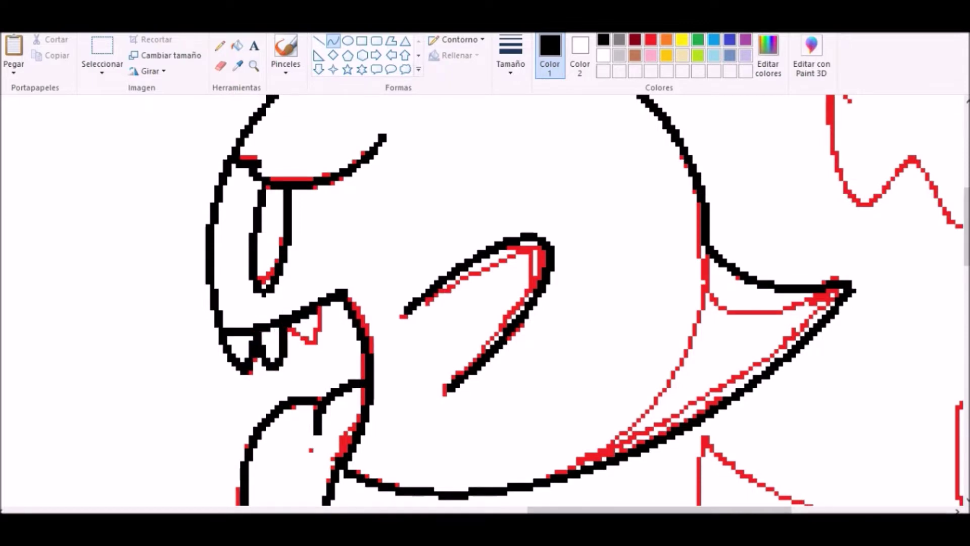
# - Trace the domed top and sides of the wavy-hemmed ghost in black
pyautogui.scroll(-5, 485, 303)
pyautogui.moveTo(372, 407); pyautogui.dragTo(643, 379)
pyautogui.moveTo(505, 394); pyautogui.dragTo(454, 127)
pyautogui.scroll(2, 506, 303)
pyautogui.moveTo(581, 328); pyautogui.dragTo(666, 314)
pyautogui.scroll(-3, 485, 303)
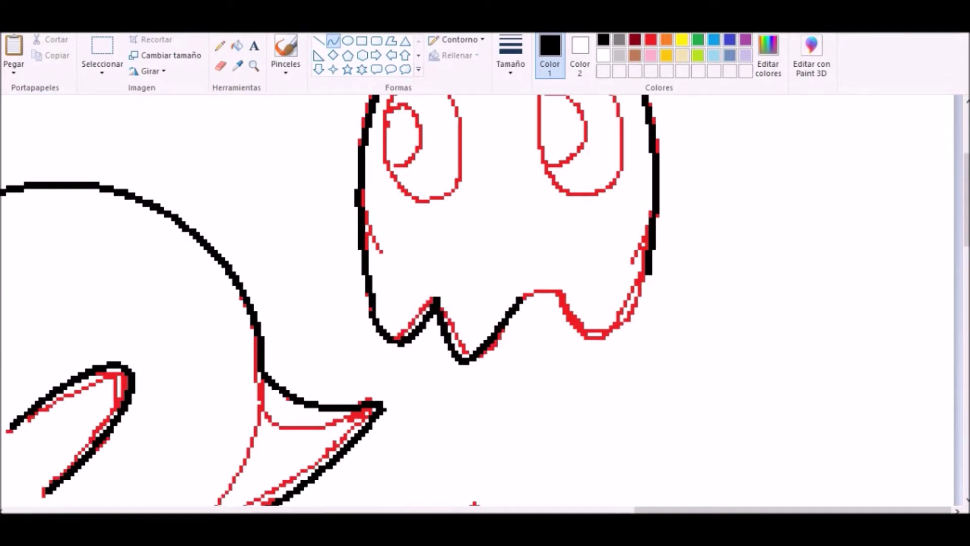
# - Complete the wavy hem of the second ghost with black curves along its middle and outer waves
pyautogui.moveTo(523, 301); pyautogui.dragTo(654, 268)
pyautogui.moveTo(588, 284); pyautogui.dragTo(581, 338)
pyautogui.moveTo(535, 303); pyautogui.dragTo(545, 323)
# - Draw the wavy-hemmed ghost's two eyes and their pupils as black ellipses
pyautogui.scroll(2, 485, 303)
pyautogui.click(347, 41)
pyautogui.moveTo(532, 167)
pyautogui.mouseDown()
pyautogui.moveTo(617, 306)
pyautogui.moveTo(574, 285)
pyautogui.mouseUp()
pyautogui.moveTo(388, 171); pyautogui.dragTo(465, 293)
pyautogui.moveTo(389, 200); pyautogui.dragTo(430, 275)
pyautogui.moveTo(529, 196); pyautogui.dragTo(576, 260)
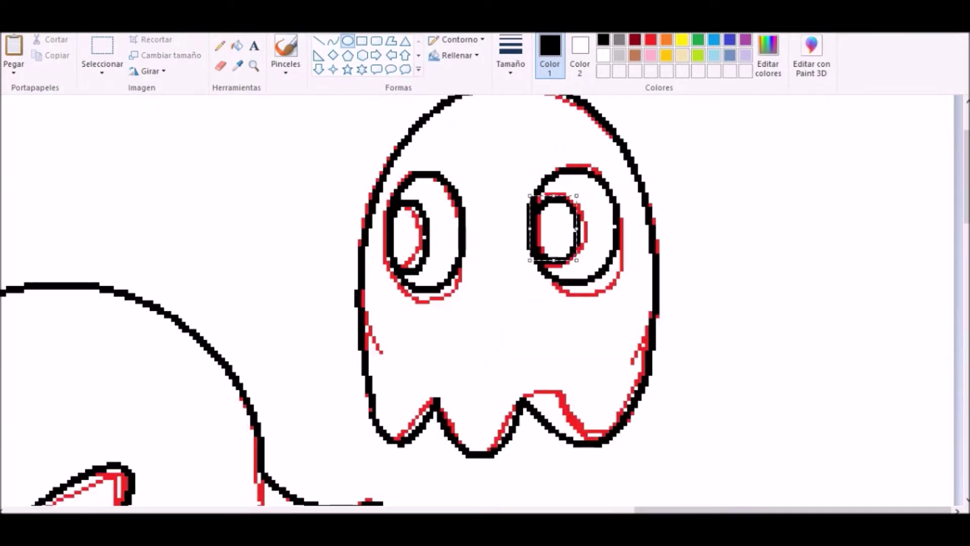
# - Trace the upper-right arc of the large red circular body with a black curve
pyautogui.scroll(-6, 485, 300)
pyautogui.scroll(5, 485, 300)
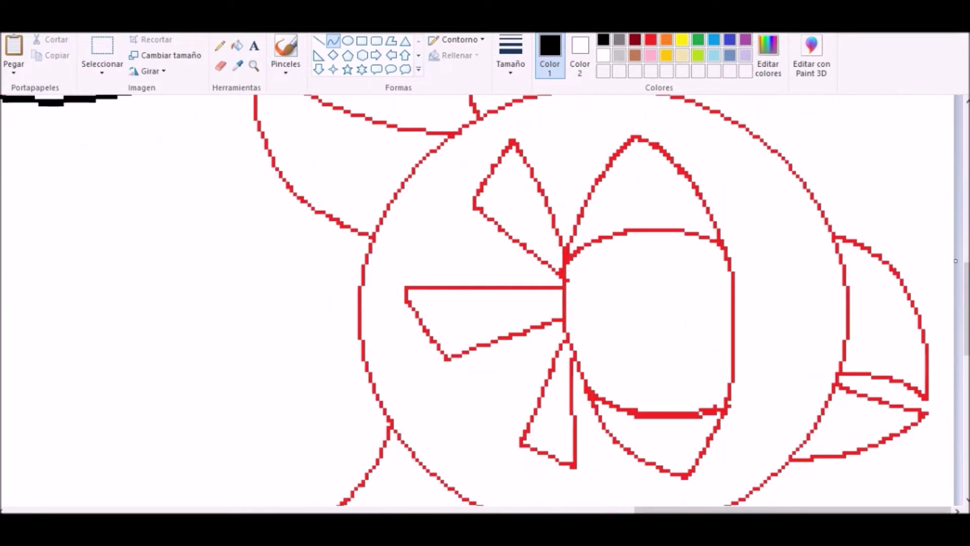
pyautogui.hscroll(-2, 485, 300)
pyautogui.scroll(1, 484, 300)
pyautogui.click(333, 41)
pyautogui.moveTo(562, 174); pyautogui.dragTo(828, 314)
pyautogui.moveTo(707, 212); pyautogui.dragTo(717, 166)
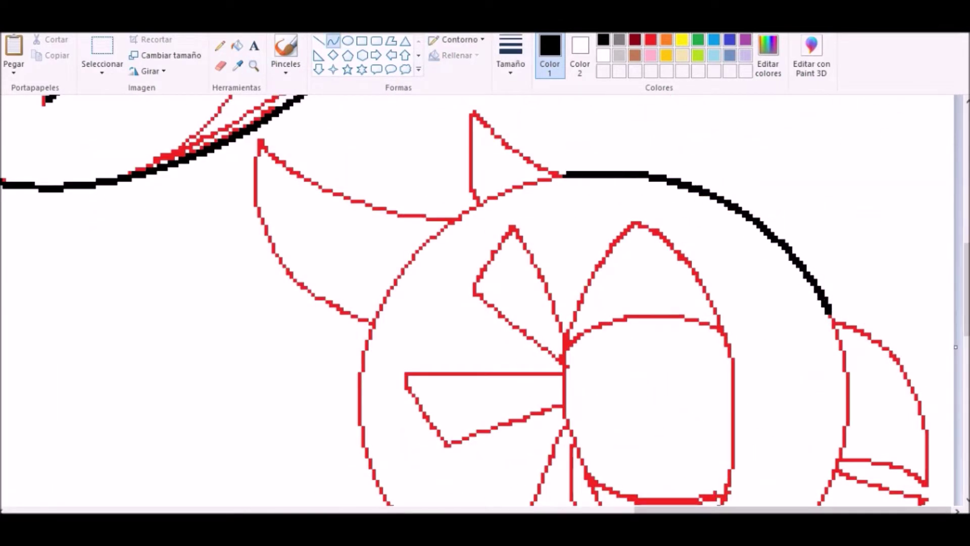
# - Trace the lower-right arc and the left side of the large circular body in black
pyautogui.scroll(-4, 485, 300)
pyautogui.moveTo(662, 416); pyautogui.dragTo(828, 103)
pyautogui.moveTo(747, 262); pyautogui.dragTo(889, 303)
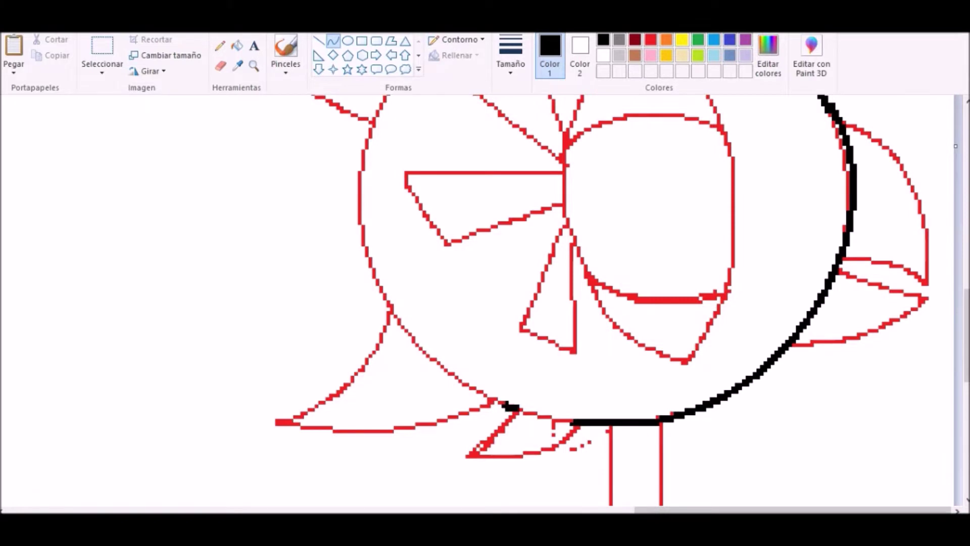
pyautogui.moveTo(373, 124); pyautogui.dragTo(390, 313)
pyautogui.moveTo(381, 217); pyautogui.dragTo(356, 217)
pyautogui.scroll(4, 485, 300)
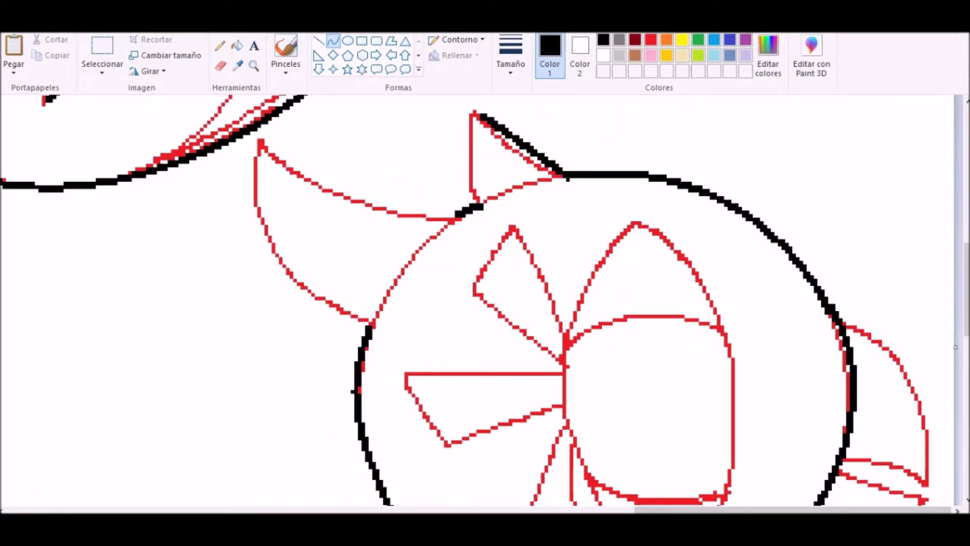
# - Trace the small upper spike and the large left spike of the round creature with black curves
pyautogui.moveTo(520, 146); pyautogui.dragTo(502, 161)
pyautogui.moveTo(457, 216); pyautogui.dragTo(260, 142)
pyautogui.moveTo(358, 179); pyautogui.dragTo(353, 207)
pyautogui.moveTo(371, 321); pyautogui.dragTo(260, 143)
pyautogui.moveTo(316, 233); pyautogui.dragTo(270, 232)
# - Trace the round creature's large lower-left spike and the smaller spike beside it with black curves
pyautogui.scroll(-6, 485, 300)
pyautogui.moveTo(390, 214); pyautogui.dragTo(277, 322)
pyautogui.moveTo(333, 268)
pyautogui.mouseDown()
pyautogui.moveTo(354, 277)
pyautogui.moveTo(346, 280)
pyautogui.mouseUp()
pyautogui.moveTo(492, 299); pyautogui.dragTo(277, 322)
pyautogui.moveTo(384, 311); pyautogui.dragTo(384, 343)
pyautogui.moveTo(465, 353); pyautogui.dragTo(576, 326)
# - Trace both sides of the long stalk under the round body with black curves
pyautogui.scroll(-2, 484, 300)
pyautogui.click(253, 66)
pyautogui.rightClick(243, 260)
pyautogui.click(333, 40)
pyautogui.moveTo(754, 167)
pyautogui.mouseDown()
pyautogui.moveTo(696, 499)
pyautogui.moveTo(745, 224)
pyautogui.moveTo(710, 499)
pyautogui.mouseUp()
pyautogui.moveTo(748, 263); pyautogui.dragTo(751, 212)
pyautogui.moveTo(784, 162); pyautogui.dragTo(806, 499)
pyautogui.moveTo(796, 353); pyautogui.dragTo(786, 324)
# - Trace the curved shape projecting from the right side of the round body in black
pyautogui.scroll(5, 485, 300)
pyautogui.click(253, 66)
pyautogui.click(651, 268)
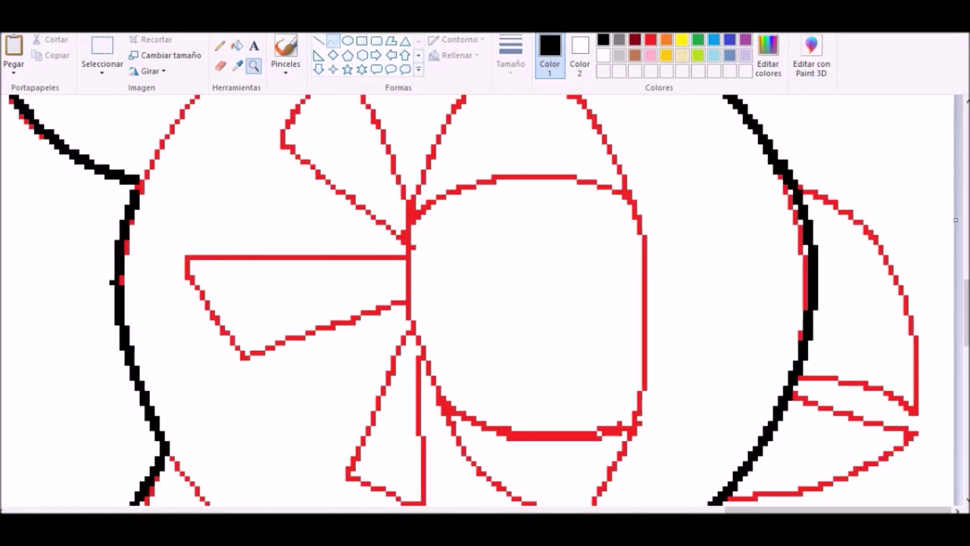
pyautogui.click(333, 40)
pyautogui.moveTo(798, 192); pyautogui.dragTo(911, 406)
pyautogui.moveTo(859, 298); pyautogui.dragTo(894, 237)
pyautogui.scroll(-2, 485, 300)
pyautogui.moveTo(917, 331)
pyautogui.mouseDown()
pyautogui.moveTo(793, 292)
pyautogui.moveTo(869, 363)
pyautogui.moveTo(722, 404)
pyautogui.mouseUp()
# - Trace the pointed oval outline of the round creature's large eye with black curves
pyautogui.scroll(-10, 485, 300)
pyautogui.scroll(10, 484, 300)
pyautogui.click(253, 65)
pyautogui.hscroll(-3, 485, 300)
pyautogui.click(333, 40)
pyautogui.moveTo(634, 162); pyautogui.dragTo(681, 503)
pyautogui.moveTo(646, 313); pyautogui.dragTo(609, 283)
pyautogui.moveTo(646, 414); pyautogui.dragTo(586, 414)
pyautogui.scroll(-3, 485, 300)
pyautogui.scroll(-1, 485, 300)
pyautogui.moveTo(702, 171); pyautogui.dragTo(742, 442)
pyautogui.moveTo(722, 306); pyautogui.dragTo(782, 303)
# - Trace the three triangular lashes fanning out to the left of the large eye in black
pyautogui.scroll(1, 485, 300)
pyautogui.scroll(2, 485, 300)
pyautogui.moveTo(422, 186)
pyautogui.mouseDown()
pyautogui.moveTo(487, 319)
pyautogui.moveTo(427, 179)
pyautogui.mouseUp()
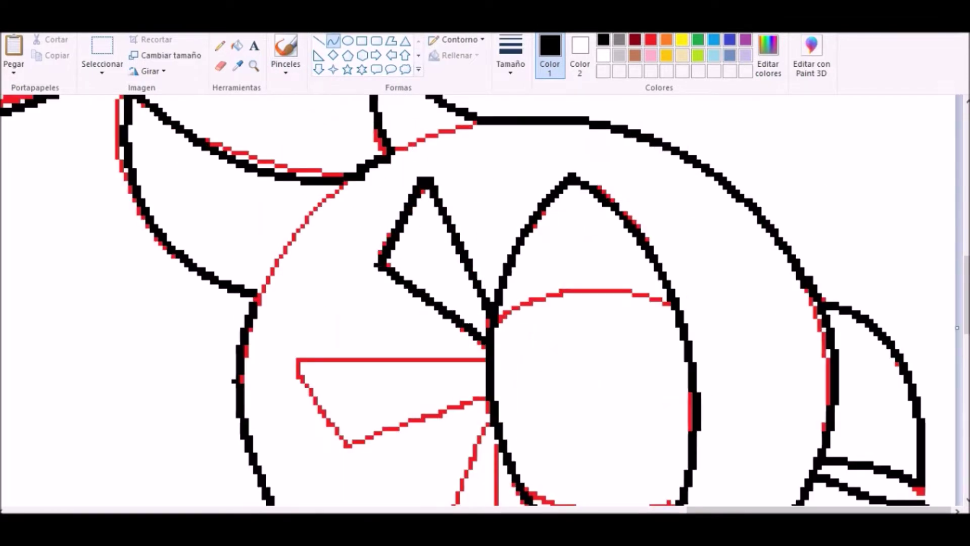
pyautogui.scroll(-2, 485, 300)
pyautogui.moveTo(486, 260)
pyautogui.mouseDown()
pyautogui.moveTo(301, 261)
pyautogui.moveTo(343, 346)
pyautogui.moveTo(371, 340)
pyautogui.mouseUp()
pyautogui.scroll(-2, 485, 300)
pyautogui.moveTo(492, 222)
pyautogui.mouseDown()
pyautogui.moveTo(420, 334)
pyautogui.moveTo(407, 336)
pyautogui.mouseUp()
pyautogui.moveTo(407, 336); pyautogui.dragTo(494, 370)
pyautogui.moveTo(494, 368); pyautogui.dragTo(493, 236)
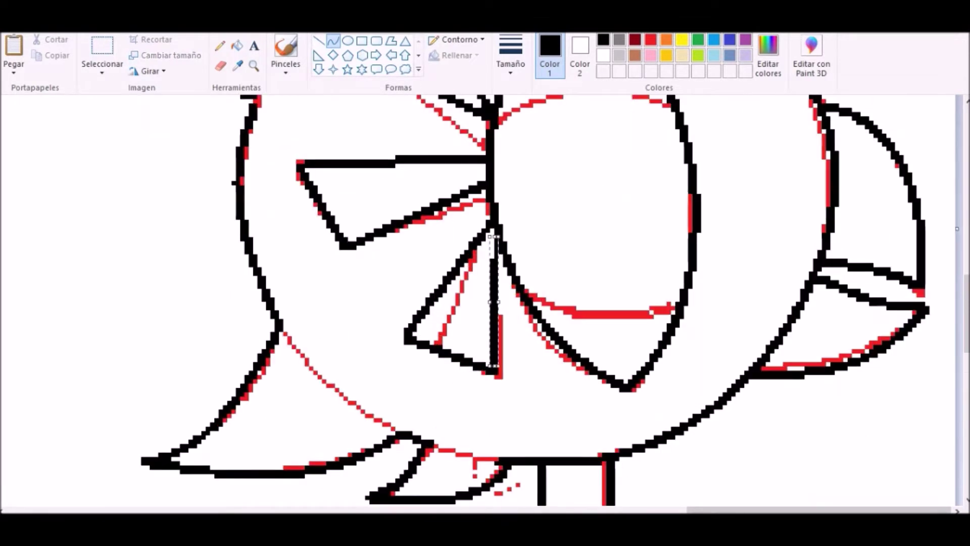
# - Trace the upper and lower iris curves inside the large eye in black
pyautogui.scroll(-4, 485, 300)
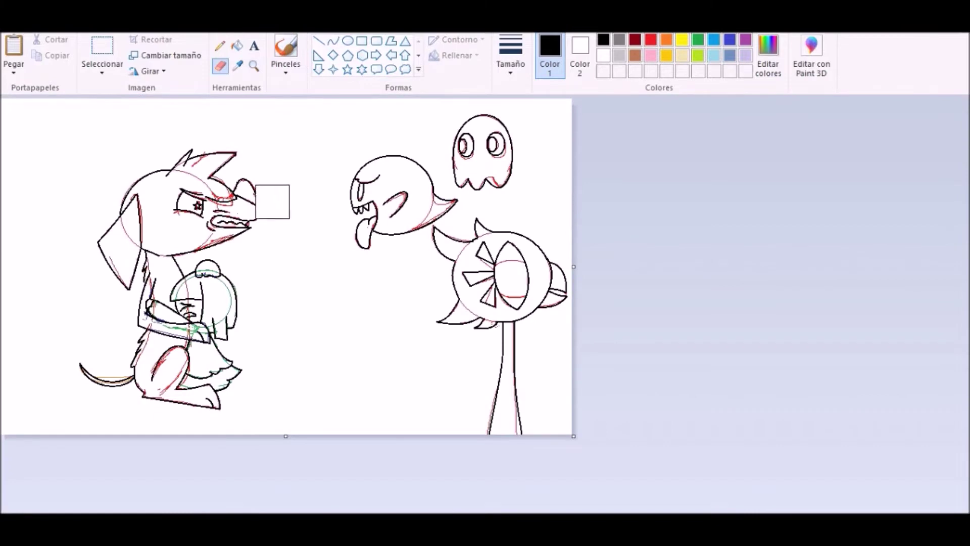
pyautogui.scroll(3, 481, 264)
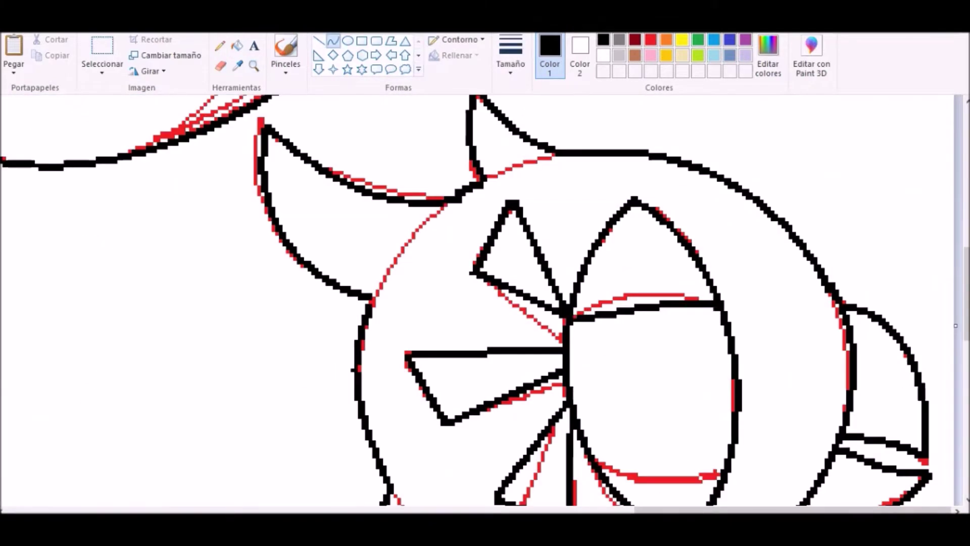
pyautogui.scroll(-1, 485, 300)
pyautogui.scroll(-3, 485, 300)
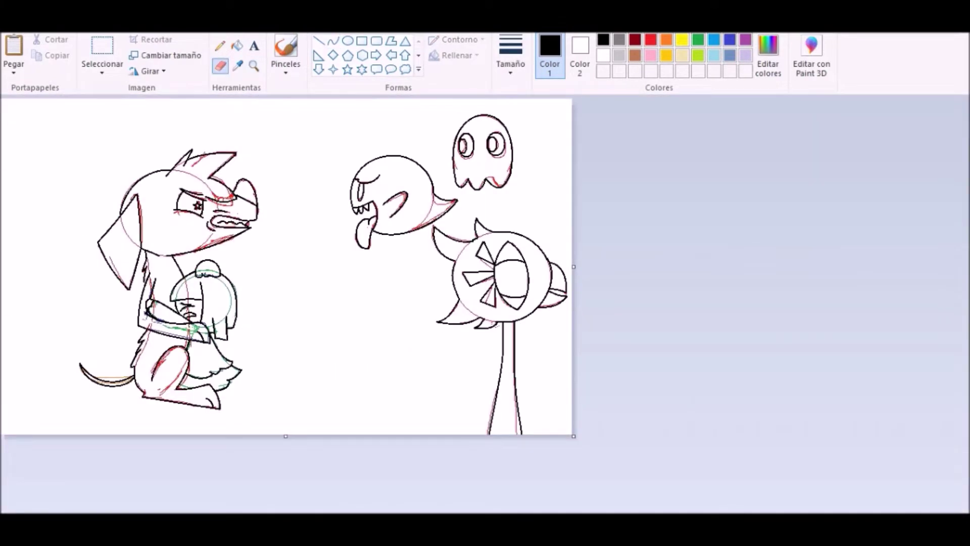
# - Erase the coloured sketch lines while keeping the black line art, and flip the image horizontally
pyautogui.click(650, 39)
pyautogui.moveTo(241, 214)
pyautogui.mouseDown()
pyautogui.moveTo(135, 216)
pyautogui.moveTo(217, 231)
pyautogui.moveTo(363, 223)
pyautogui.moveTo(484, 430)
pyautogui.mouseUp()
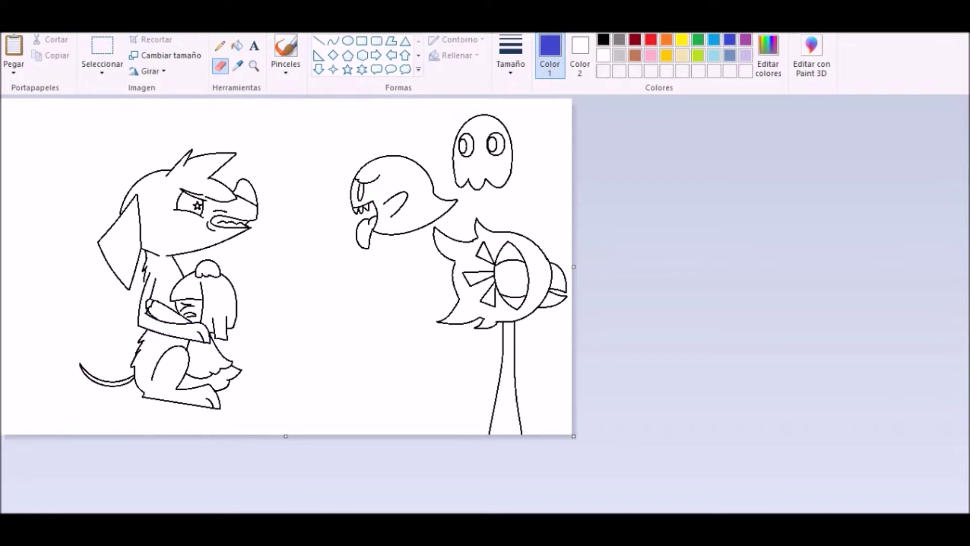
pyautogui.click(146, 71)
pyautogui.click(167, 152)
# - Draw short red curves over the loose line ends of the dog's head tufts and brow
pyautogui.click(253, 66)
pyautogui.click(410, 183)
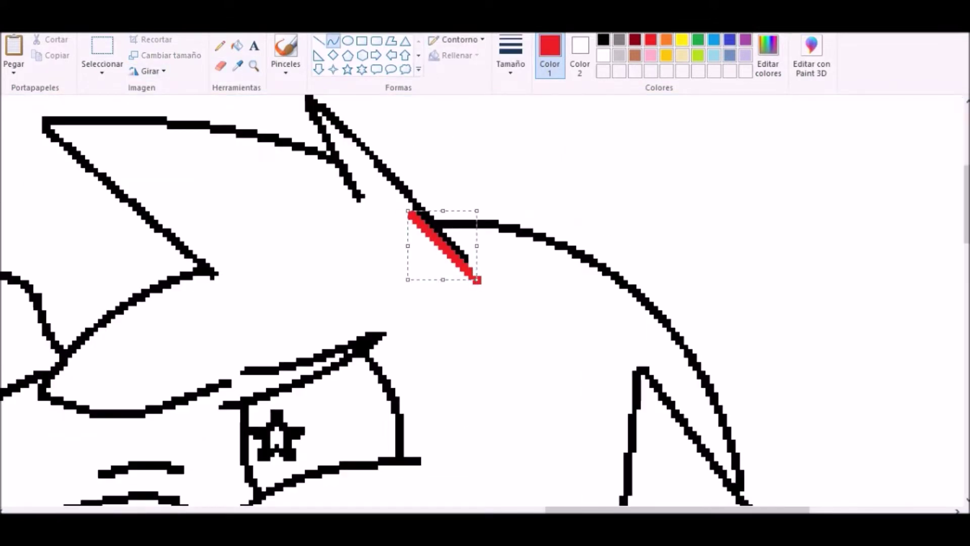
pyautogui.moveTo(353, 170); pyautogui.dragTo(373, 236)
pyautogui.moveTo(191, 244); pyautogui.dragTo(234, 292)
pyautogui.moveTo(231, 379); pyautogui.dragTo(186, 386)
pyautogui.moveTo(324, 343); pyautogui.dragTo(419, 320)
pyautogui.scroll(-3, 485, 301)
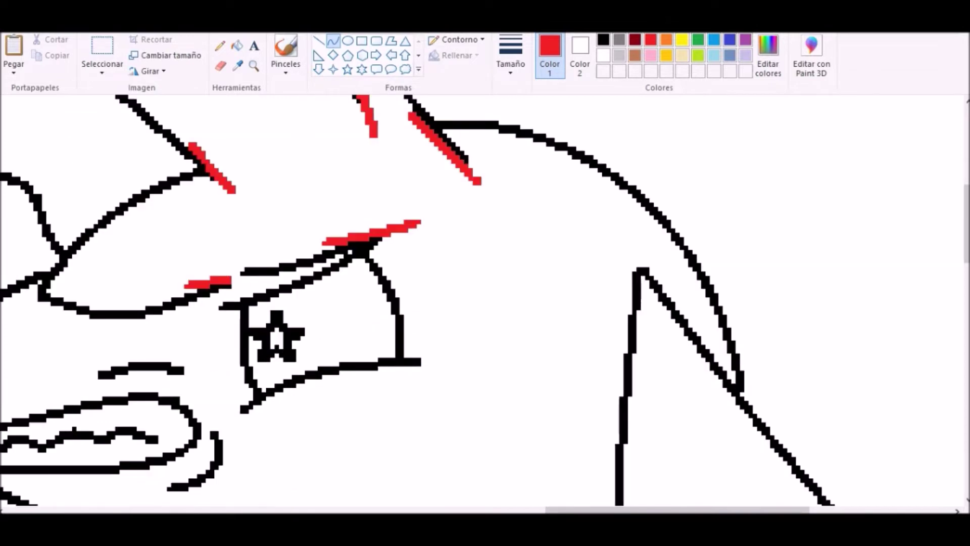
# - Draw red curves over the line ends at the dog's lower eye corners, muzzle wrinkle, mouth corner, teeth and jaw gap
pyautogui.scroll(-9, 485, 300)
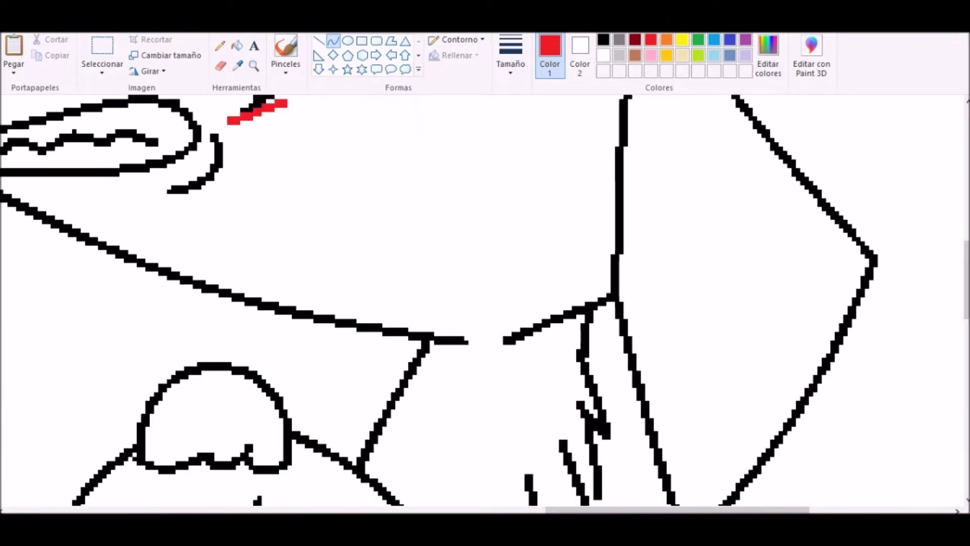
pyautogui.scroll(6, 485, 301)
pyautogui.moveTo(215, 337); pyautogui.dragTo(170, 375)
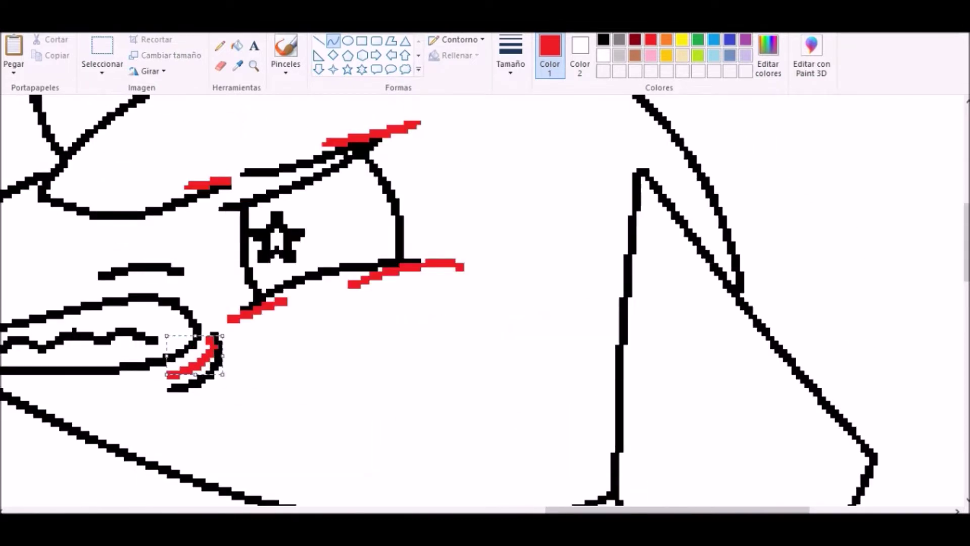
pyautogui.moveTo(208, 334); pyautogui.dragTo(164, 383)
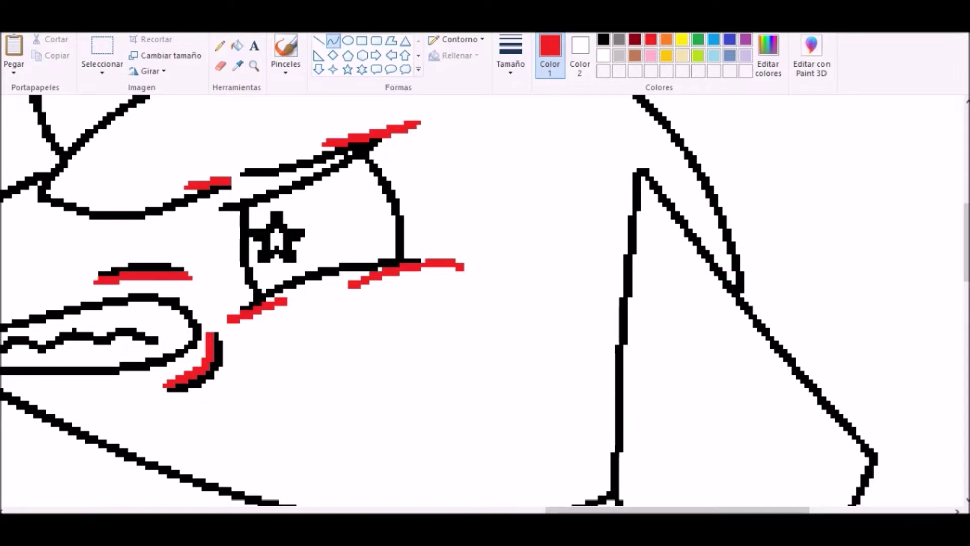
pyautogui.scroll(-3, 485, 301)
pyautogui.hscroll(-8, 485, 300)
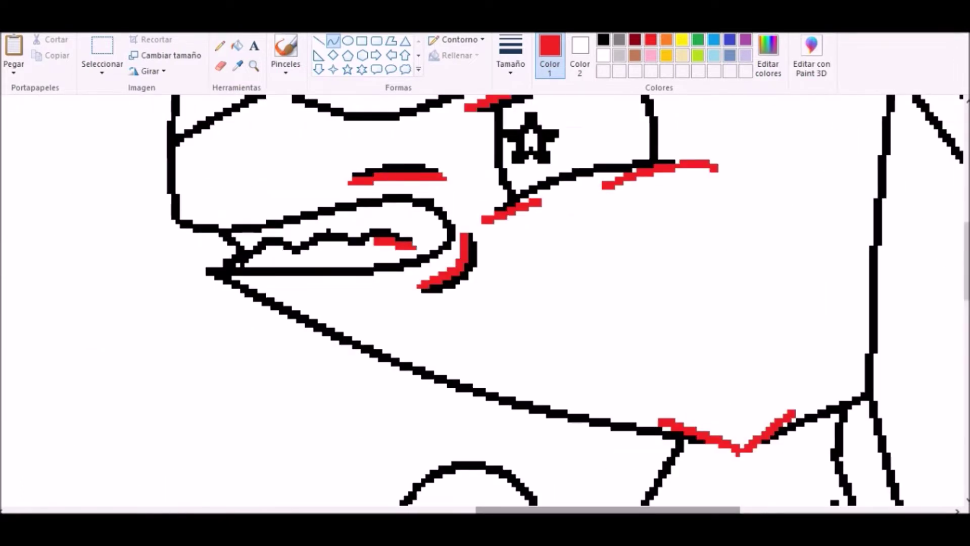
# - Draw red curves over the upper ends of the fur lines on the dog's chest
pyautogui.scroll(-9, 485, 301)
pyautogui.hscroll(5, 485, 300)
pyautogui.moveTo(663, 359); pyautogui.dragTo(609, 251)
pyautogui.moveTo(662, 290); pyautogui.dragTo(648, 239)
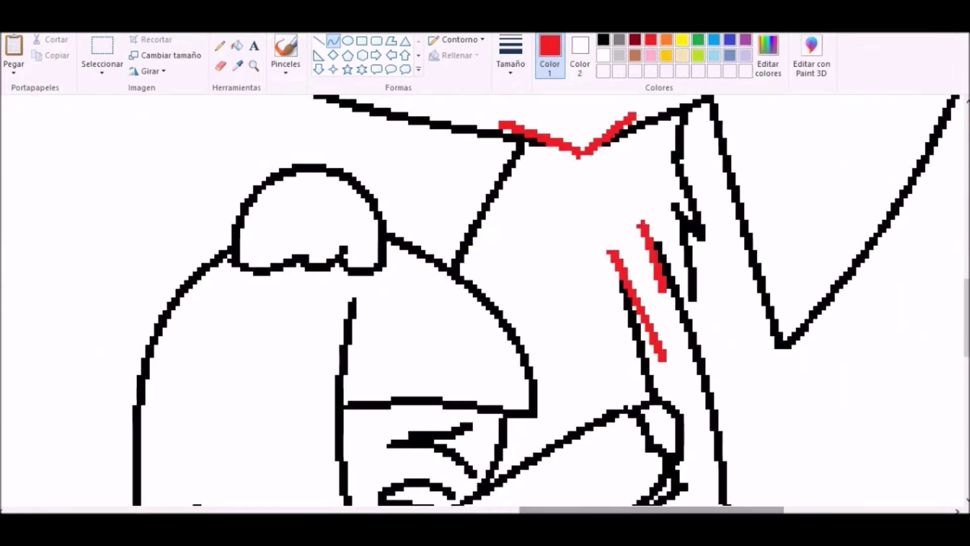
# - Draw red curves over the line ends of the hugged child's hair strands and facial features
pyautogui.scroll(-3, 485, 301)
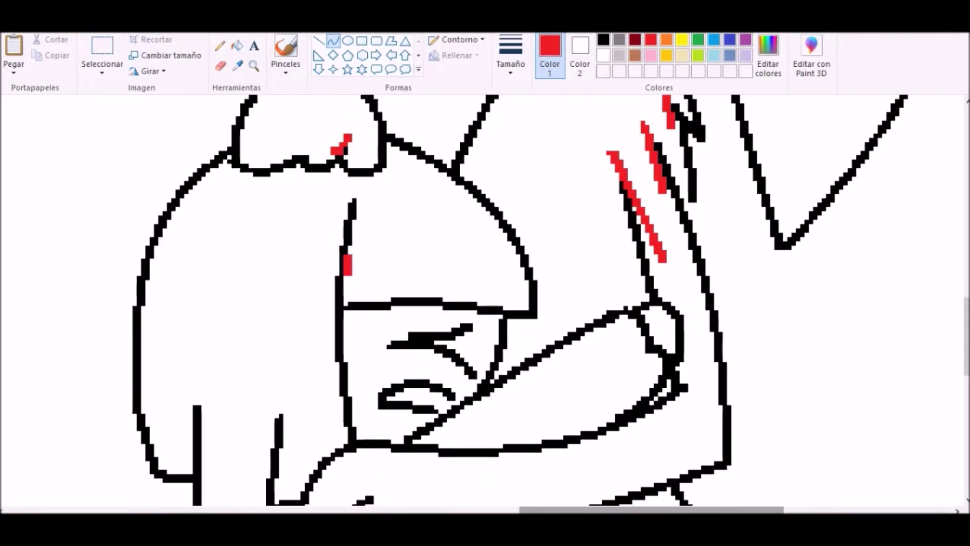
pyautogui.scroll(-3, 485, 300)
pyautogui.moveTo(199, 282); pyautogui.dragTo(206, 372)
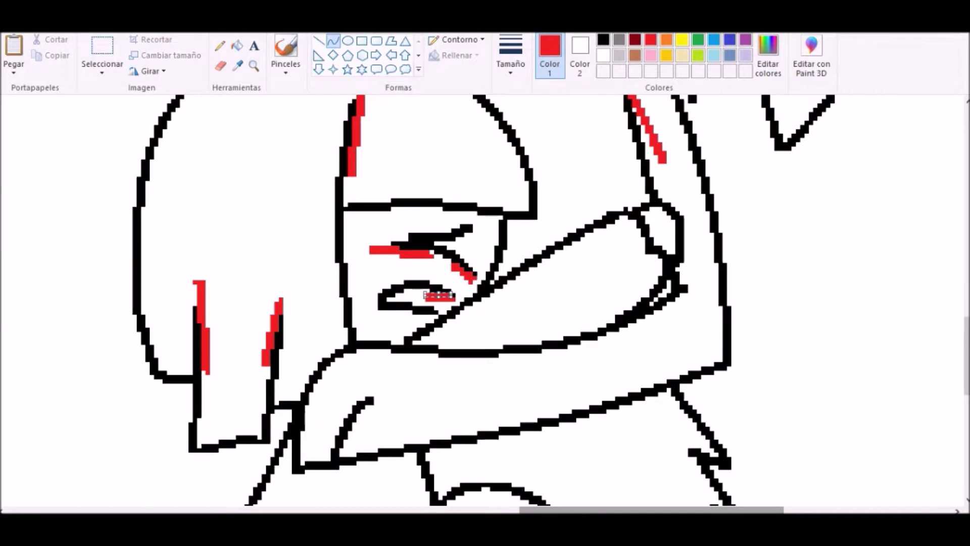
# - Extend the dog's neck fur line with black so it joins the outline of the arm
pyautogui.scroll(6, 545, 300)
pyautogui.scroll(-3, 545, 300)
pyautogui.click(603, 39)
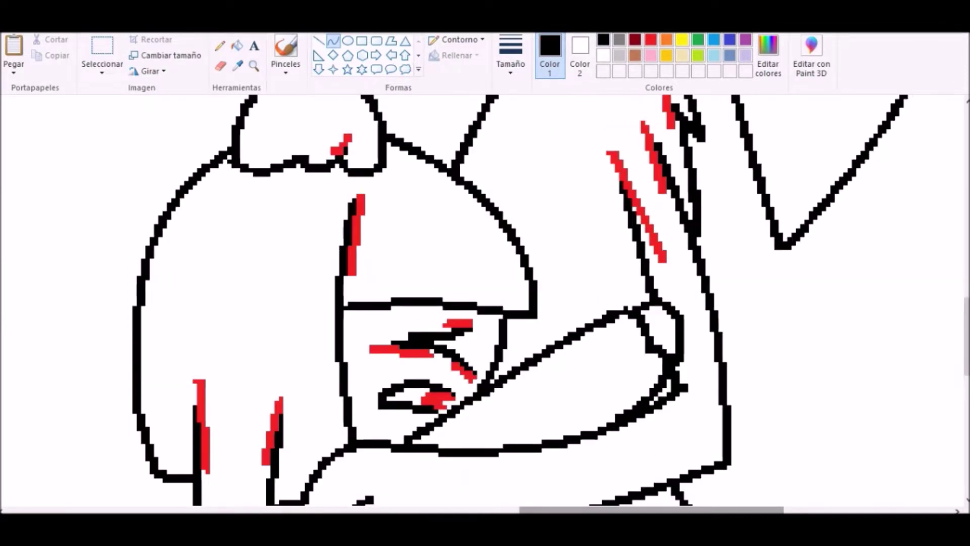
# - Draw red curves over the line ends at the dog's paw crease and inner elbow
pyautogui.scroll(-6, 485, 301)
pyautogui.click(651, 39)
pyautogui.moveTo(638, 239); pyautogui.dragTo(698, 197)
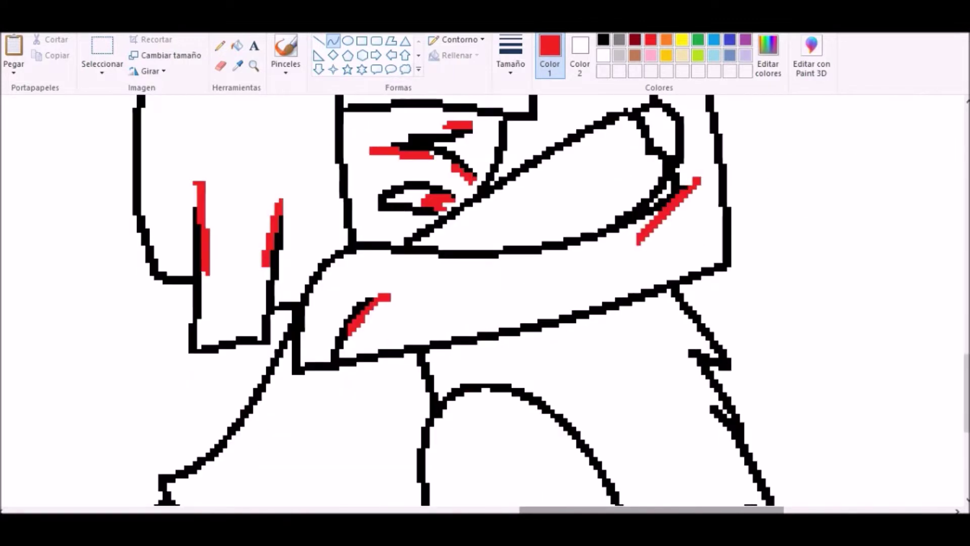
# - Draw red curves over the end of the dog's thigh line and the fur tips along its back
pyautogui.scroll(-9, 485, 301)
pyautogui.moveTo(602, 210); pyautogui.dragTo(654, 320)
pyautogui.moveTo(629, 265); pyautogui.dragTo(634, 263)
pyautogui.scroll(3, 485, 300)
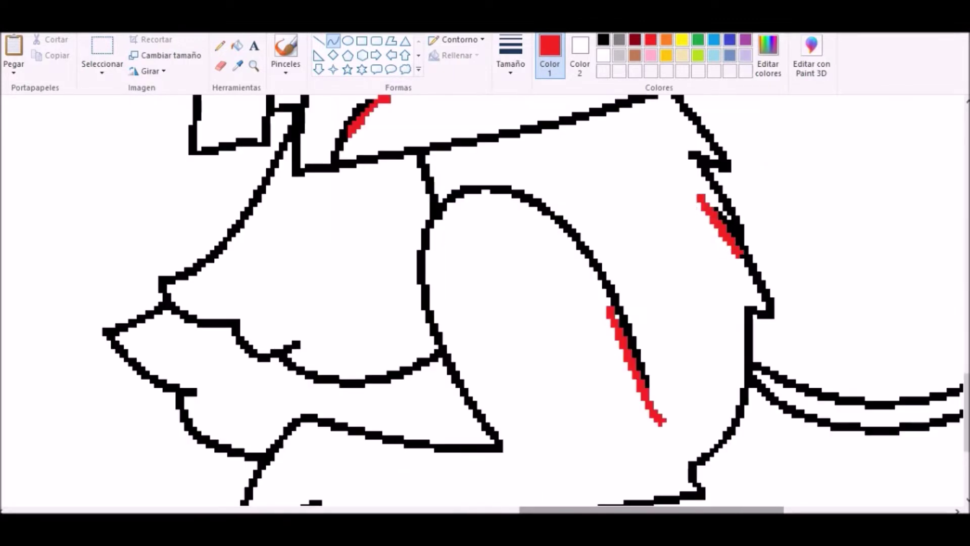
pyautogui.moveTo(707, 302); pyautogui.dragTo(761, 302)
pyautogui.scroll(3, 485, 300)
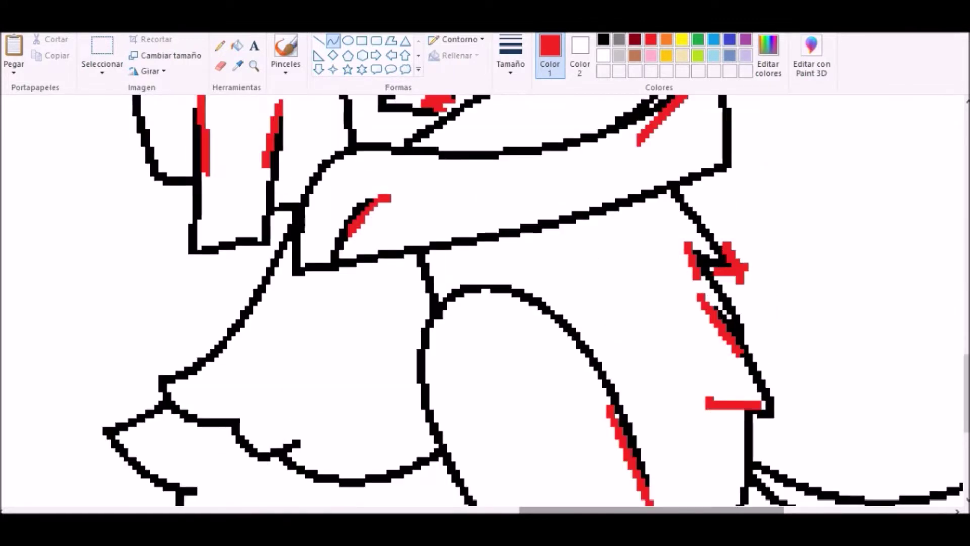
# - Draw red curves over the line ends at the dog's foot crease and tail
pyautogui.scroll(-6, 485, 301)
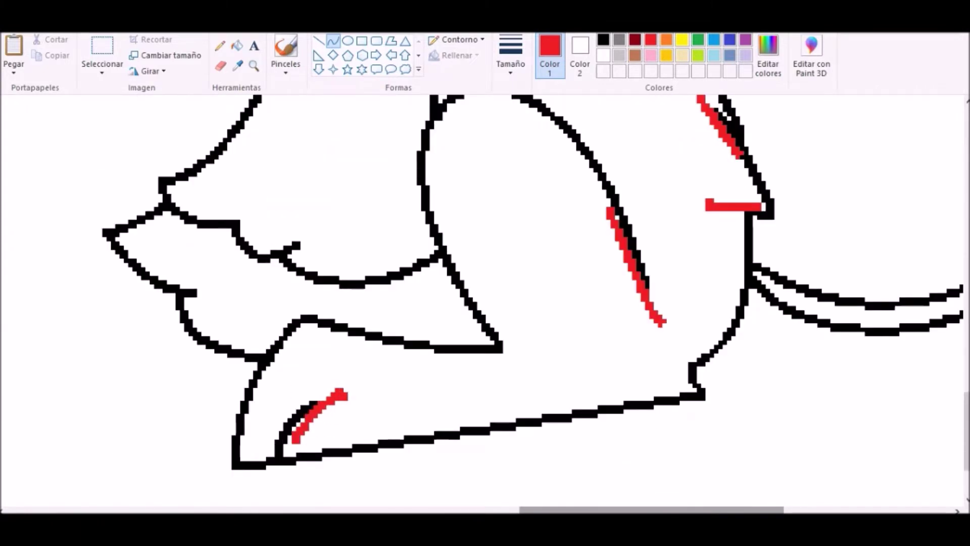
pyautogui.scroll(-3, 485, 301)
pyautogui.hscroll(5, 485, 300)
pyautogui.moveTo(650, 259); pyautogui.dragTo(747, 166)
# - Flip the image horizontally and draw red curves over the line ends of the fanged ghost's arm and tongue
pyautogui.click(253, 66)
pyautogui.rightClick(211, 229)
pyautogui.rightClick(263, 204)
pyautogui.click(150, 71)
pyautogui.click(177, 152)
pyautogui.click(402, 187)
pyautogui.click(407, 188)
pyautogui.click(333, 40)
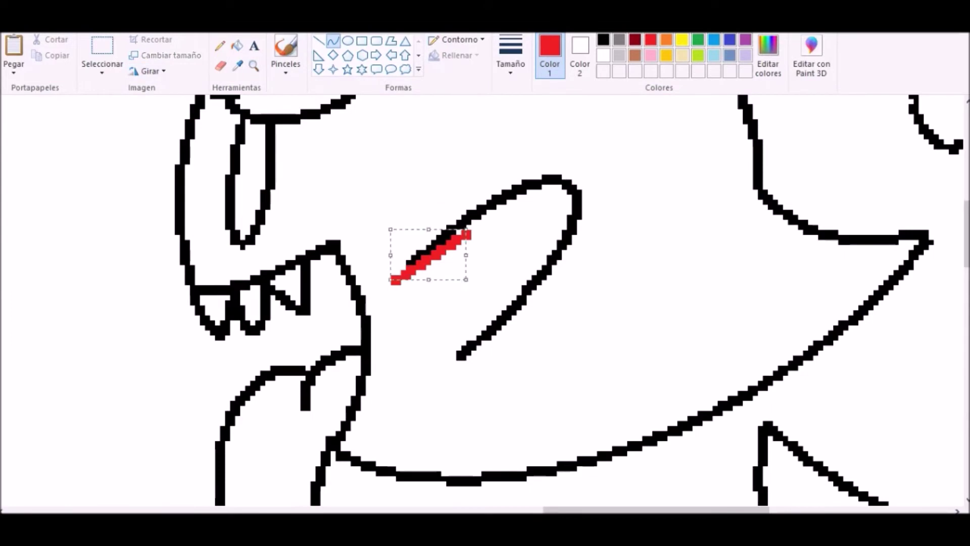
pyautogui.moveTo(437, 380); pyautogui.dragTo(492, 304)
pyautogui.scroll(1, 485, 300)
pyautogui.scroll(-3, 485, 301)
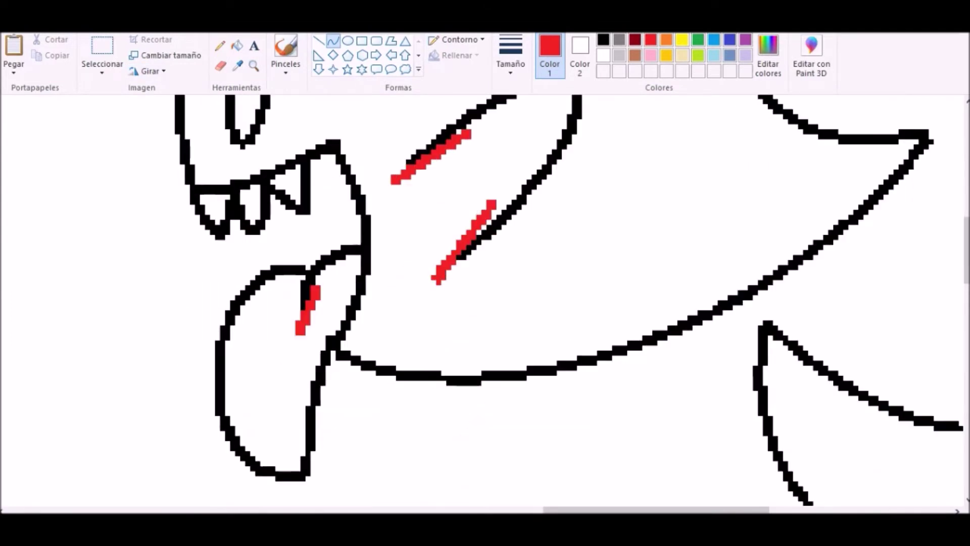
# - Erase the red marks over the ghost's line ends and flip the image horizontally
pyautogui.click(253, 66)
pyautogui.rightClick(231, 216)
pyautogui.scroll(5, 488, 272)
pyautogui.hscroll(-4, 487, 273)
pyautogui.rightClick(488, 272)
pyautogui.click(150, 71)
pyautogui.click(172, 150)
pyautogui.click(237, 45)
pyautogui.click(394, 374)
pyautogui.hotkey('ctrl', 'z')
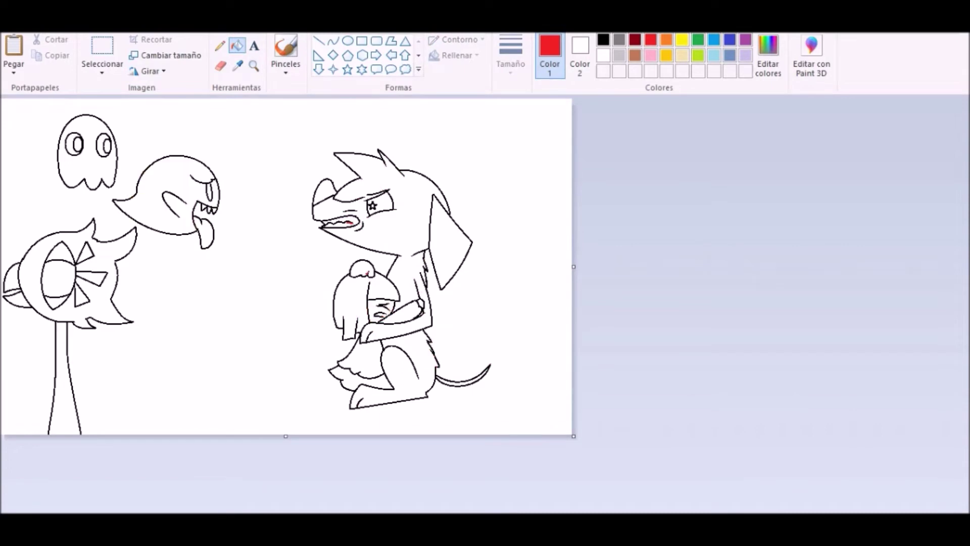
# - Fill the dog's eye with red around its star pupil and make the star solid white
pyautogui.click(253, 65)
pyautogui.click(374, 212)
pyautogui.rightClick(283, 252)
pyautogui.click(376, 209)
pyautogui.click(343, 212)
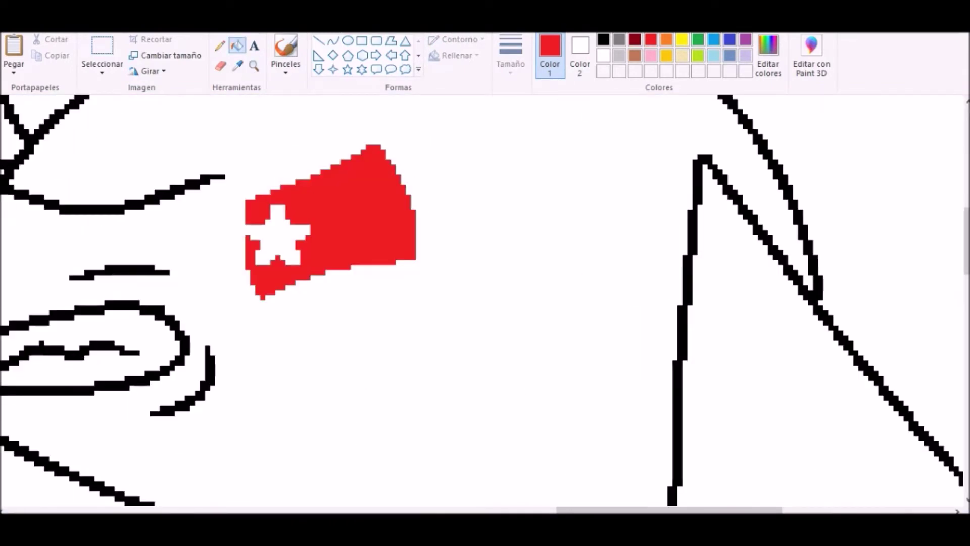
pyautogui.click(219, 45)
pyautogui.click(237, 46)
pyautogui.rightClick(263, 237)
pyautogui.hotkey('ctrl', 'pagedown')
pyautogui.hotkey('ctrl', 'pagedown')
pyautogui.hotkey('ctrl', 'pagedown')
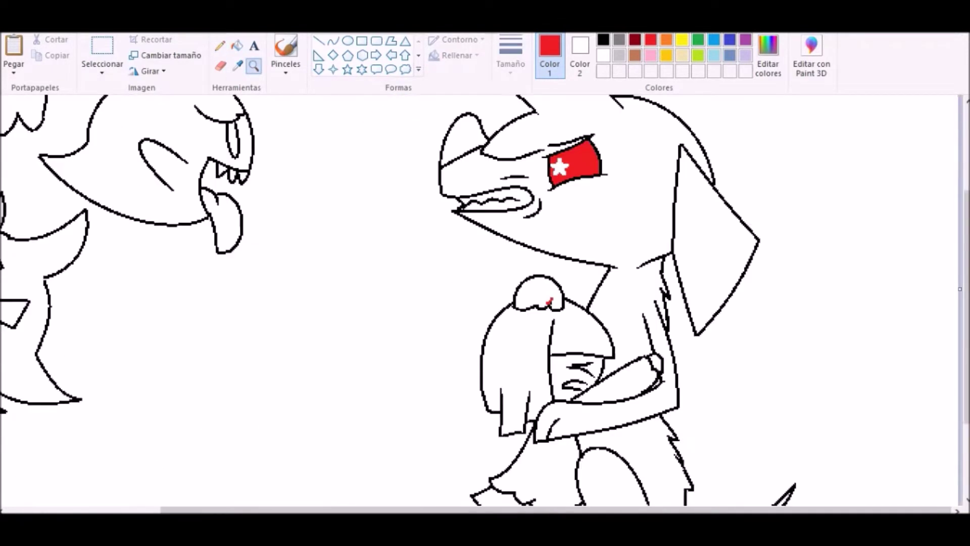
pyautogui.click(285, 50)
pyautogui.click(602, 40)
pyautogui.moveTo(348, 190); pyautogui.dragTo(465, 159)
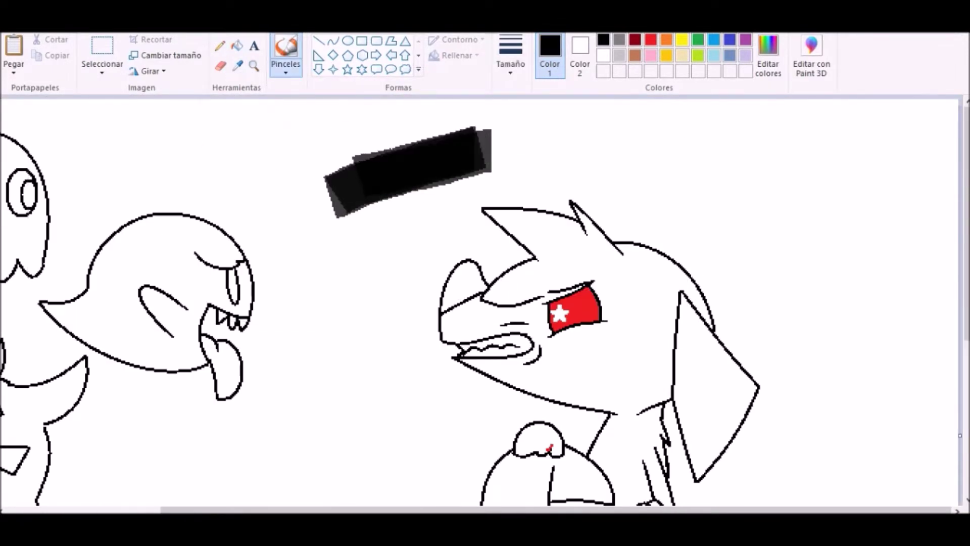
pyautogui.hotkey('ctrl', 'z')
pyautogui.click(237, 46)
pyautogui.hotkey('ctrl', 'pagedown')
pyautogui.click(102, 56)
pyautogui.rightClick(250, 135)
pyautogui.press('Escape')
# - Outline an inner contour along the dog's head tufts with a thin black pencil line and fill the band black
pyautogui.hotkey('ctrl', 'pageup')
pyautogui.hotkey('ctrl', 'pageup')
pyautogui.hotkey('ctrl', 'pageup')
pyautogui.click(220, 46)
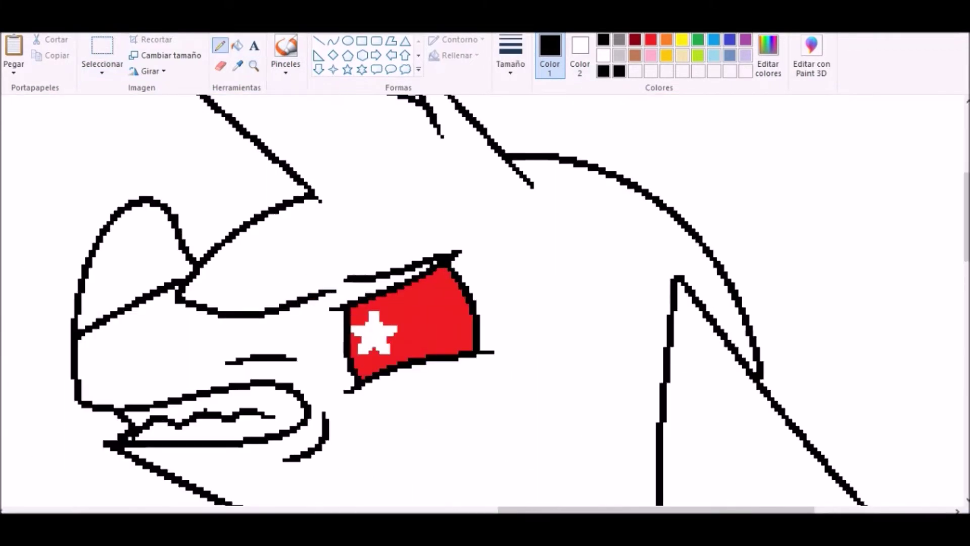
pyautogui.scroll(2, 484, 303)
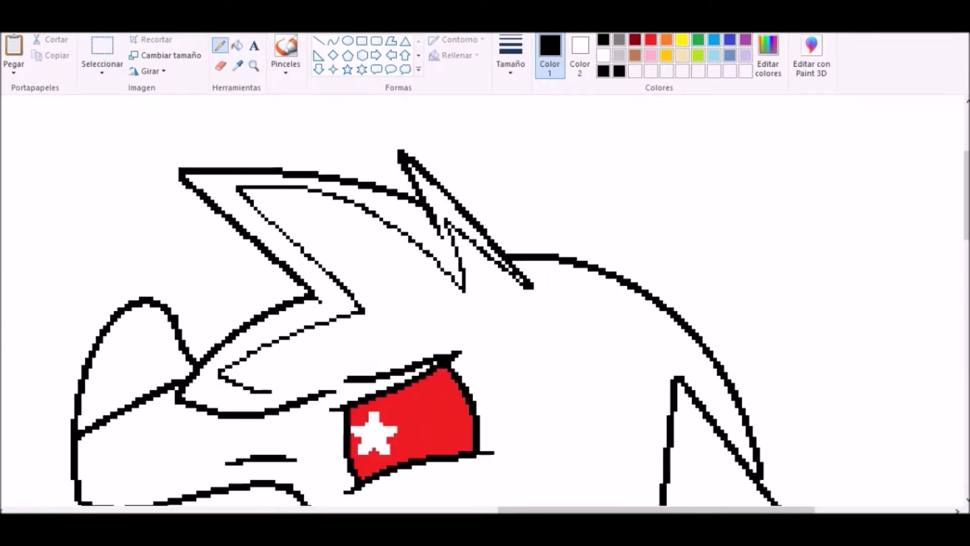
pyautogui.click(237, 46)
pyautogui.click(247, 222)
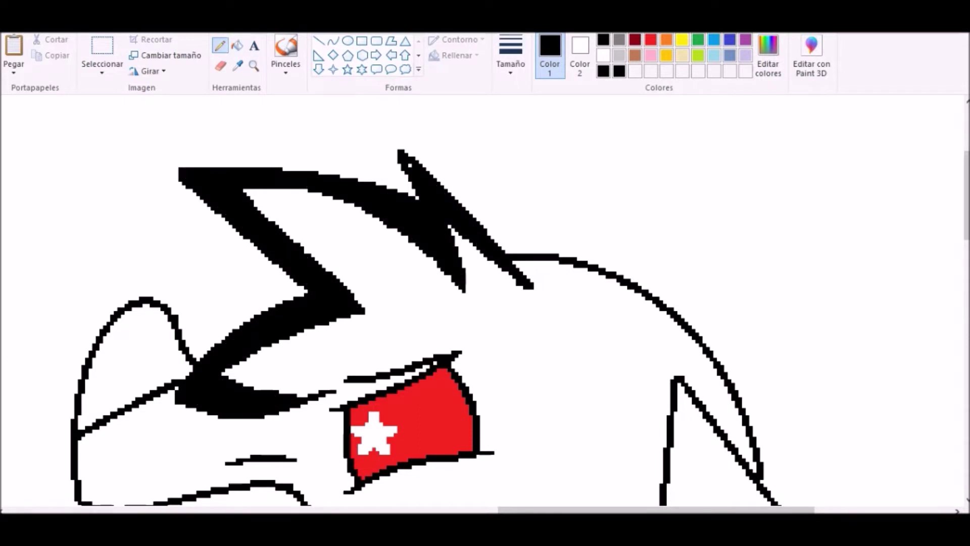
# - Thicken the front head tuft with black curves and fill the gaps they enclose with black
pyautogui.moveTo(247, 193); pyautogui.dragTo(458, 293)
pyautogui.moveTo(313, 222); pyautogui.dragTo(298, 238)
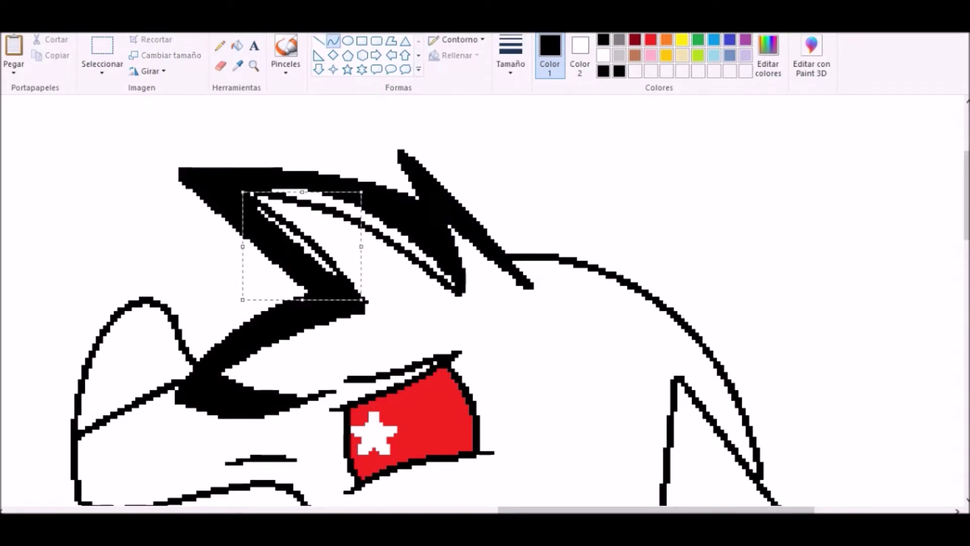
pyautogui.click(237, 46)
pyautogui.click(384, 230)
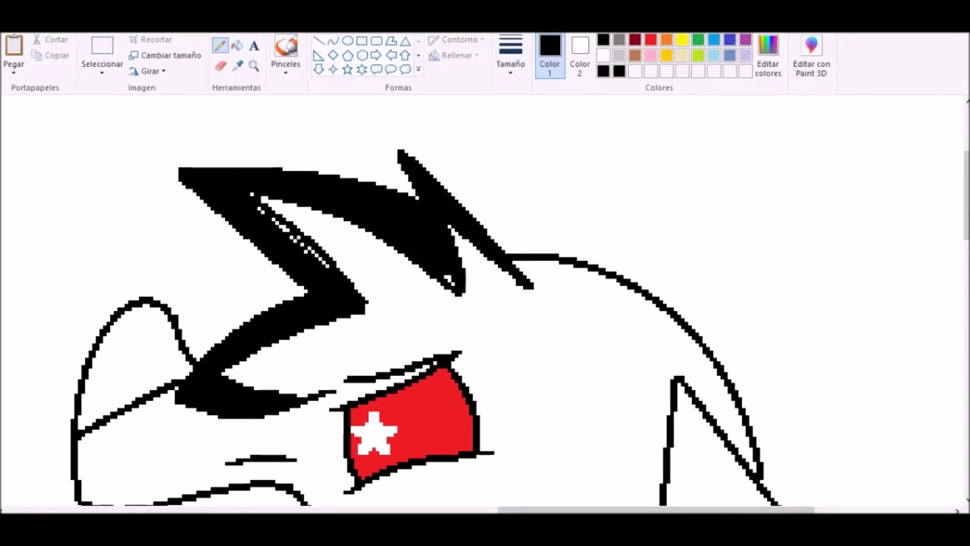
pyautogui.scroll(-2, 484, 300)
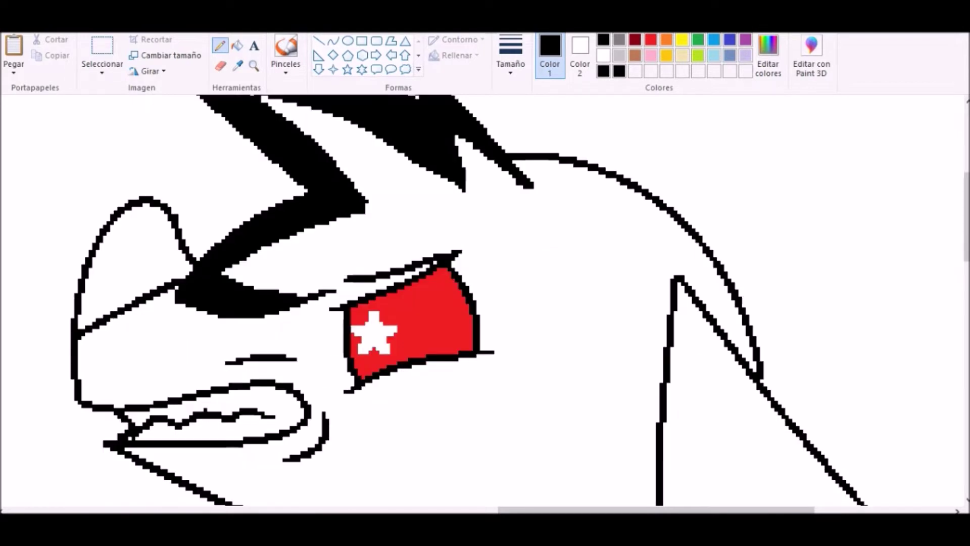
# - Draw two orange curves running down inside the dog's ear
pyautogui.click(333, 41)
pyautogui.scroll(-3, 485, 300)
pyautogui.hscroll(3, 485, 301)
pyautogui.click(666, 40)
pyautogui.moveTo(376, 126); pyautogui.dragTo(355, 379)
pyautogui.moveTo(365, 253); pyautogui.dragTo(387, 217)
pyautogui.moveTo(464, 239); pyautogui.dragTo(422, 377)
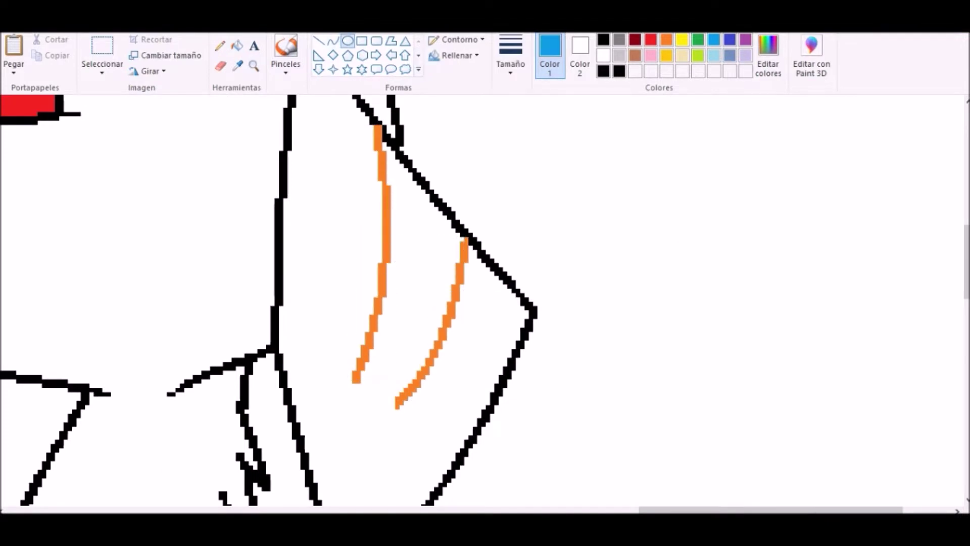
# - Draw two circles at the lower ends of the ear's orange curves and colour the resulting bone-shaped marking solid blue
pyautogui.scroll(-2, 485, 300)
pyautogui.moveTo(303, 207); pyautogui.dragTo(387, 313)
pyautogui.moveTo(372, 249); pyautogui.dragTo(459, 345)
pyautogui.click(237, 45)
pyautogui.click(344, 260)
pyautogui.click(417, 298)
pyautogui.click(666, 40)
pyautogui.click(419, 151)
pyautogui.click(237, 66)
pyautogui.click(343, 260)
pyautogui.click(419, 152)
pyautogui.scroll(3, 484, 301)
pyautogui.click(603, 39)
pyautogui.click(323, 404)
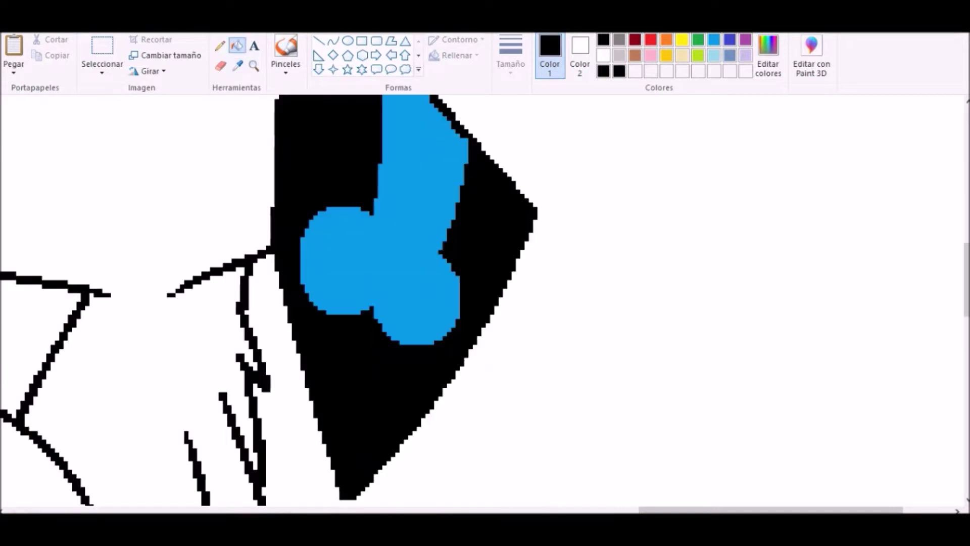
pyautogui.hotkey('ctrl', 'z')
# - Draw a jagged black line across the ear near its tip and fill the ear above it black around the bone marking
pyautogui.click(219, 45)
pyautogui.moveTo(319, 404); pyautogui.dragTo(345, 381)
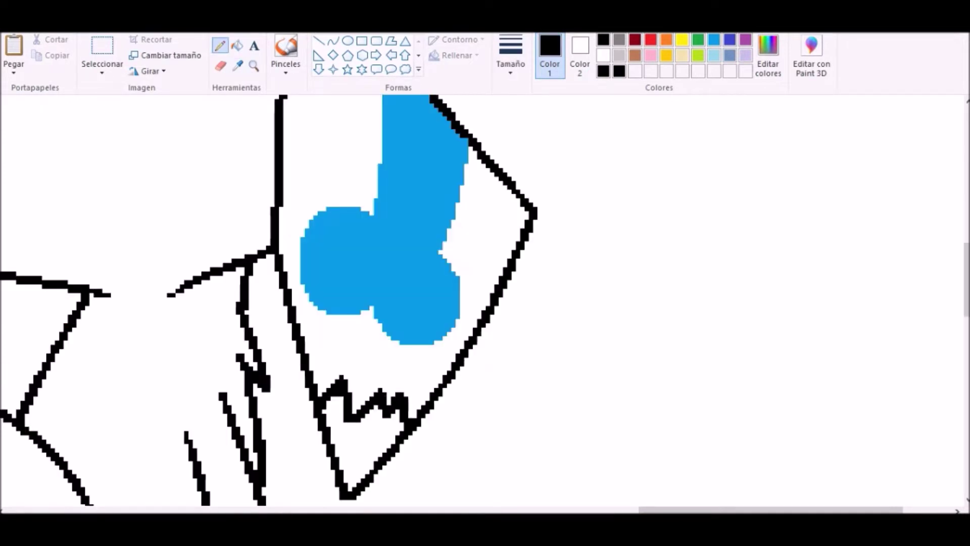
pyautogui.click(236, 45)
pyautogui.click(324, 404)
# - Draw a thin jagged black line across the dog's forearm and small closed spots along the forearm's lower edge
pyautogui.click(254, 65)
pyautogui.rightClick(374, 299)
pyautogui.click(374, 299)
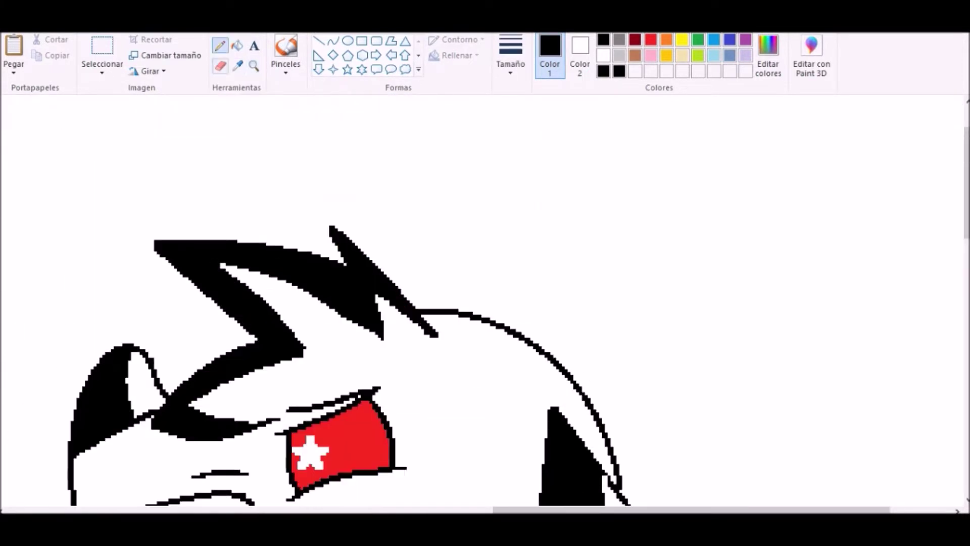
pyautogui.rightClick(329, 249)
pyautogui.scroll(-10, 283, 242)
pyautogui.click(227, 234)
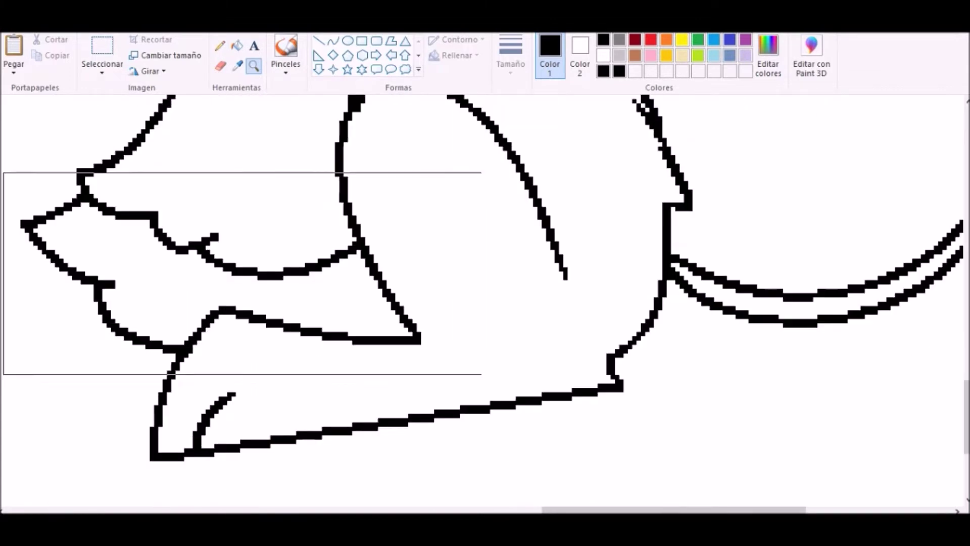
pyautogui.rightClick(242, 273)
pyautogui.click(220, 45)
pyautogui.click(510, 55)
pyautogui.click(510, 123)
pyautogui.scroll(3, 485, 298)
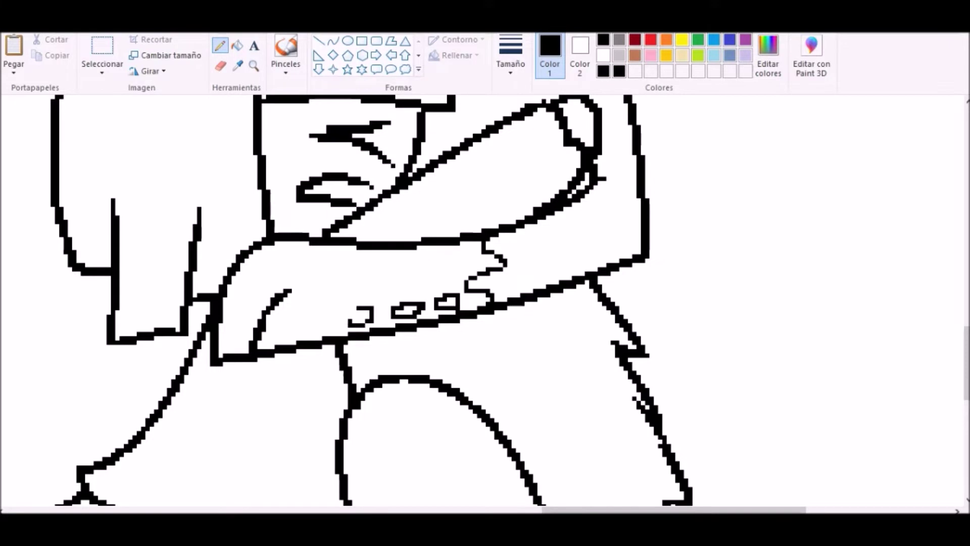
# - Recolour the toe line on the dog's front paw gray and fill the forearm black around the small spots
pyautogui.click(510, 55)
pyautogui.click(542, 180)
pyautogui.click(580, 55)
pyautogui.click(618, 39)
pyautogui.click(220, 66)
pyautogui.moveTo(290, 292)
pyautogui.mouseDown()
pyautogui.moveTo(264, 314)
pyautogui.moveTo(252, 351)
pyautogui.mouseUp()
pyautogui.click(510, 55)
pyautogui.click(542, 124)
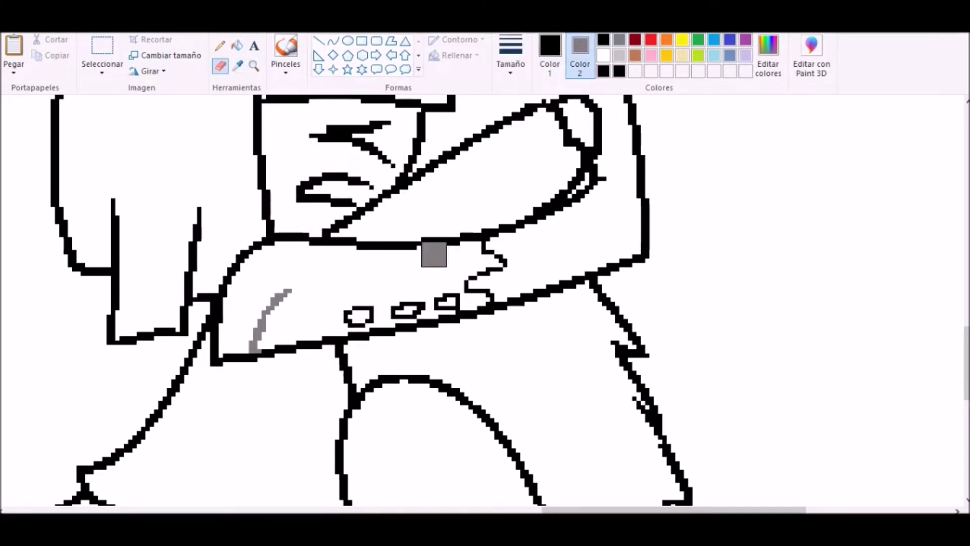
pyautogui.click(236, 45)
pyautogui.click(364, 278)
# - Set the primary colour to white and copy the whole drawing to the clipboard
pyautogui.click(253, 65)
pyautogui.rightClick(324, 267)
pyautogui.rightClick(325, 269)
pyautogui.rightClick(325, 268)
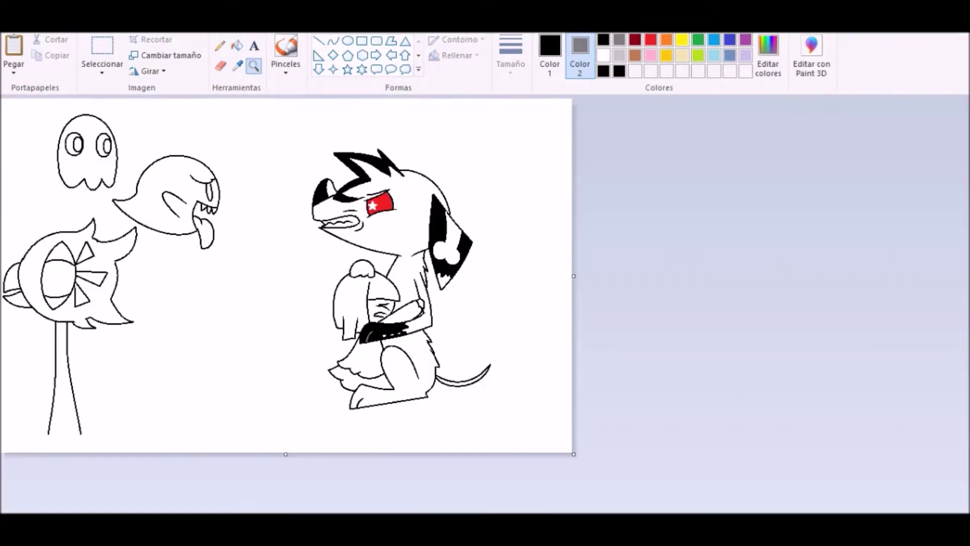
pyautogui.click(549, 56)
pyautogui.click(603, 56)
pyautogui.hotkey('ctrl', 'a')
pyautogui.rightClick(252, 145)
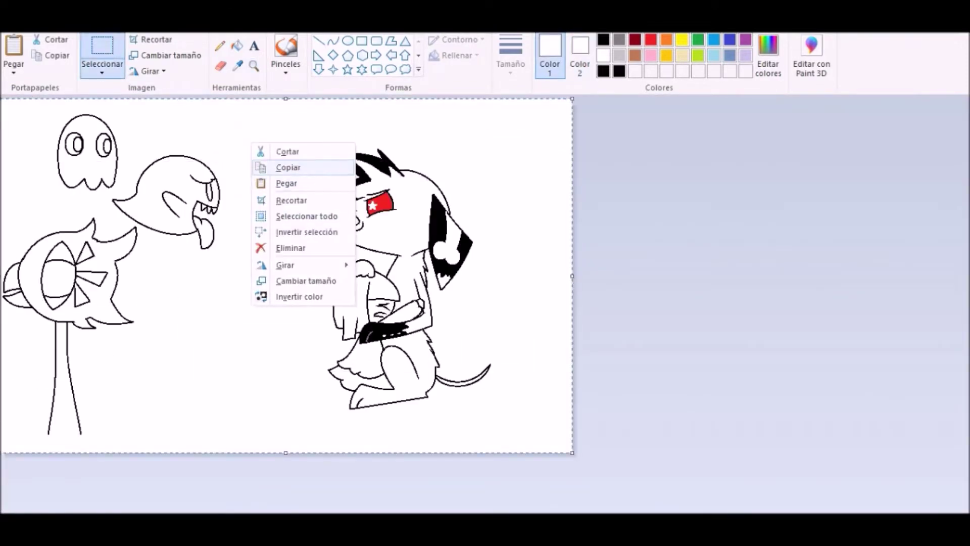
pyautogui.click(288, 167)
# - Draw a jagged line and two small circles across the dog's thigh and fill the upper thigh patch black
pyautogui.click(253, 66)
pyautogui.click(323, 339)
pyautogui.click(485, 212)
pyautogui.click(484, 197)
pyautogui.click(284, 260)
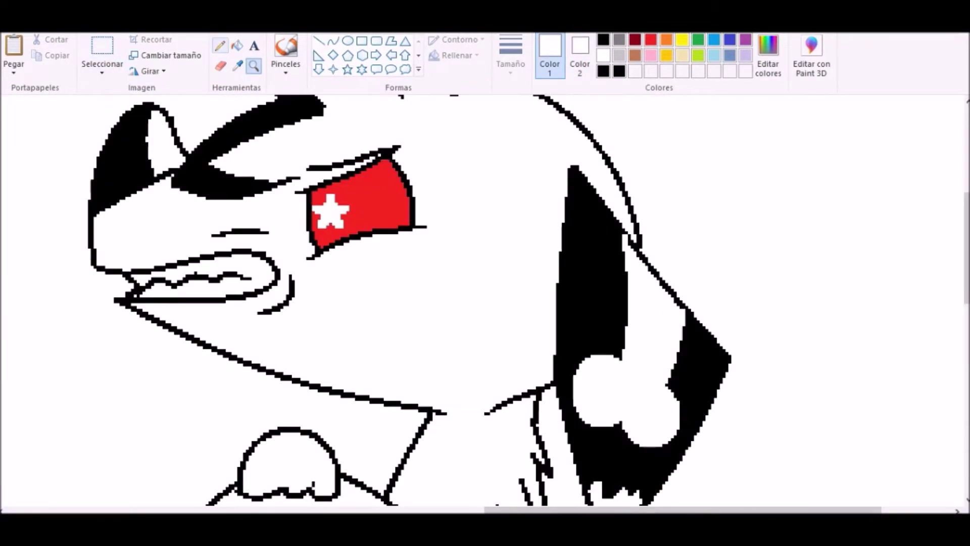
pyautogui.scroll(-10, 484, 303)
pyautogui.click(219, 45)
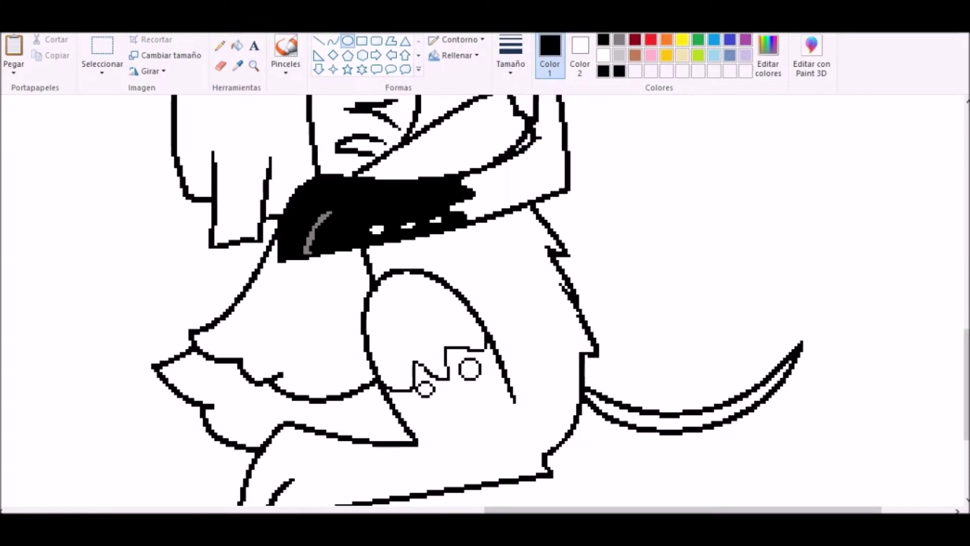
pyautogui.click(236, 45)
pyautogui.click(420, 314)
# - Draw a short black line across the middle of the dog's tail and fill the outer part black
pyautogui.click(732, 400)
pyautogui.click(236, 45)
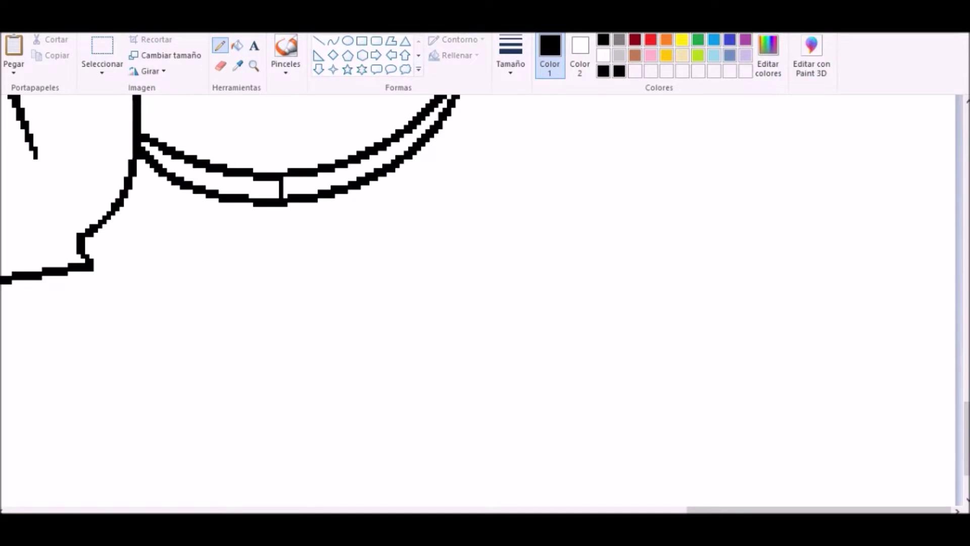
pyautogui.click(236, 45)
pyautogui.click(354, 171)
pyautogui.scroll(5, 485, 303)
# - Draw three curved black eyelashes below the dog's red eye
pyautogui.click(253, 65)
pyautogui.rightClick(242, 288)
pyautogui.click(242, 288)
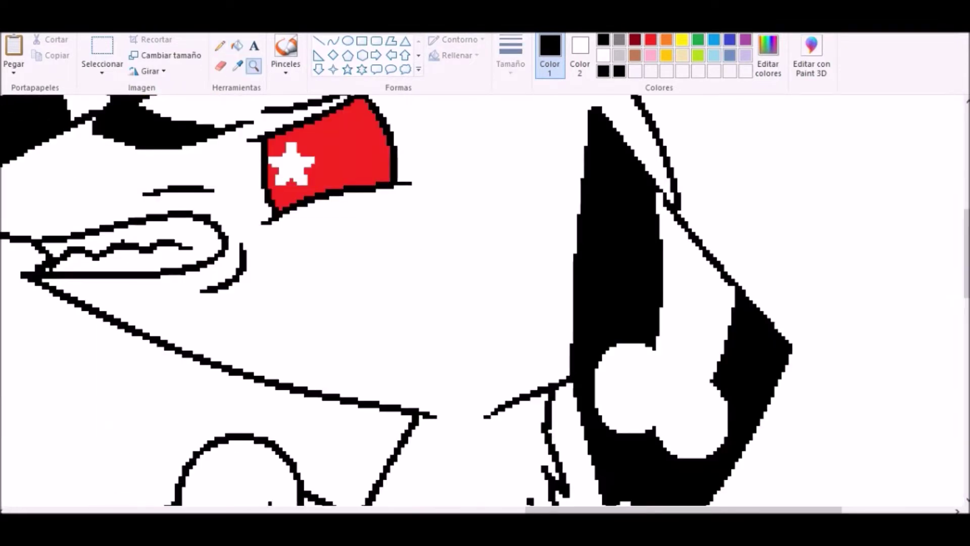
pyautogui.click(242, 287)
pyautogui.click(333, 40)
pyautogui.click(510, 56)
pyautogui.click(535, 150)
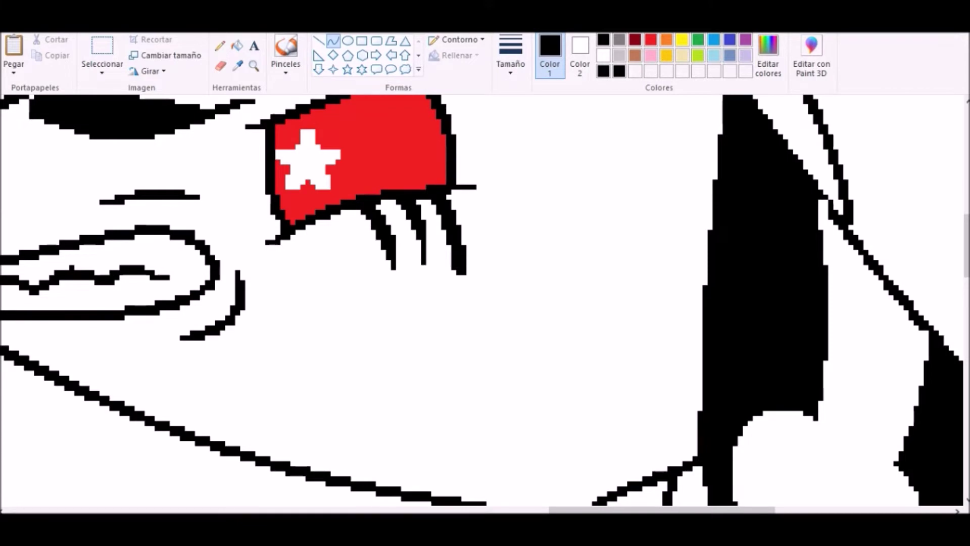
# - Fill the white section of the dog's nose with gray
pyautogui.click(253, 65)
pyautogui.rightClick(323, 283)
pyautogui.rightClick(321, 293)
pyautogui.scroll(-3, 325, 223)
pyautogui.scroll(1, 325, 223)
pyautogui.scroll(3, 406, 348)
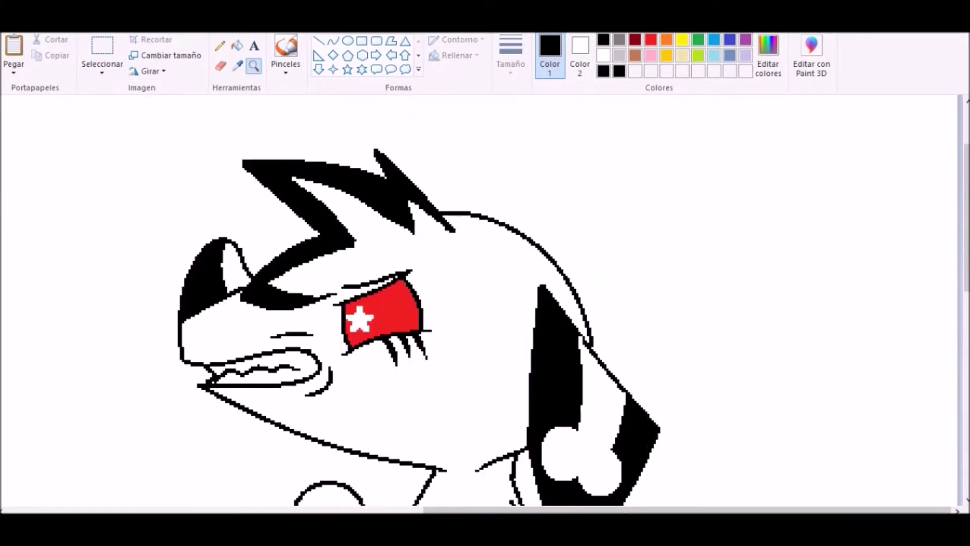
pyautogui.click(253, 65)
pyautogui.click(335, 227)
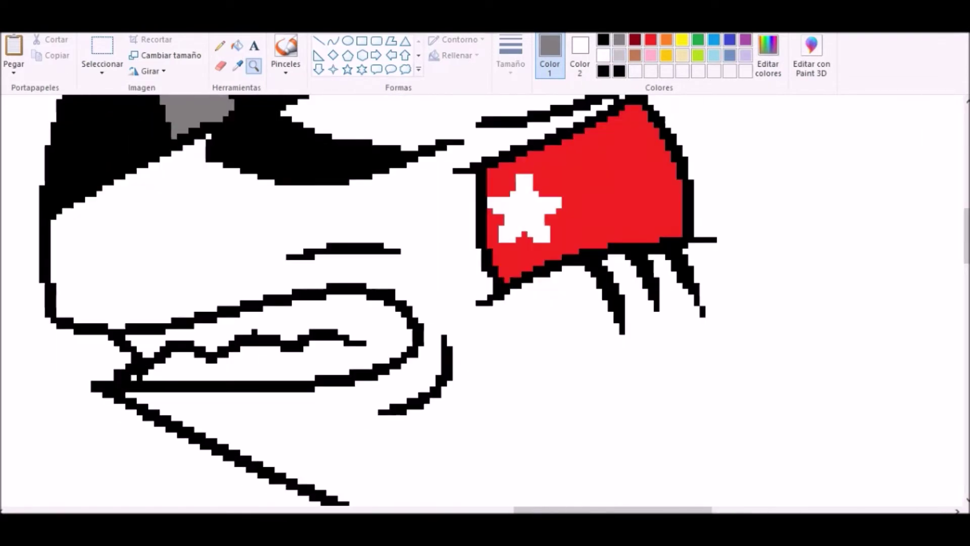
# - Recolour the jagged teeth line inside the dog's mouth light gray
pyautogui.click(603, 39)
pyautogui.click(580, 51)
pyautogui.click(618, 55)
pyautogui.moveTo(362, 342); pyautogui.dragTo(125, 351)
# - Paste the picture of the purple-haired reference character from the imagenes guardadas folder into the drawing
pyautogui.click(254, 65)
pyautogui.rightClick(335, 303)
pyautogui.rightClick(409, 314)
pyautogui.rightClick(303, 305)
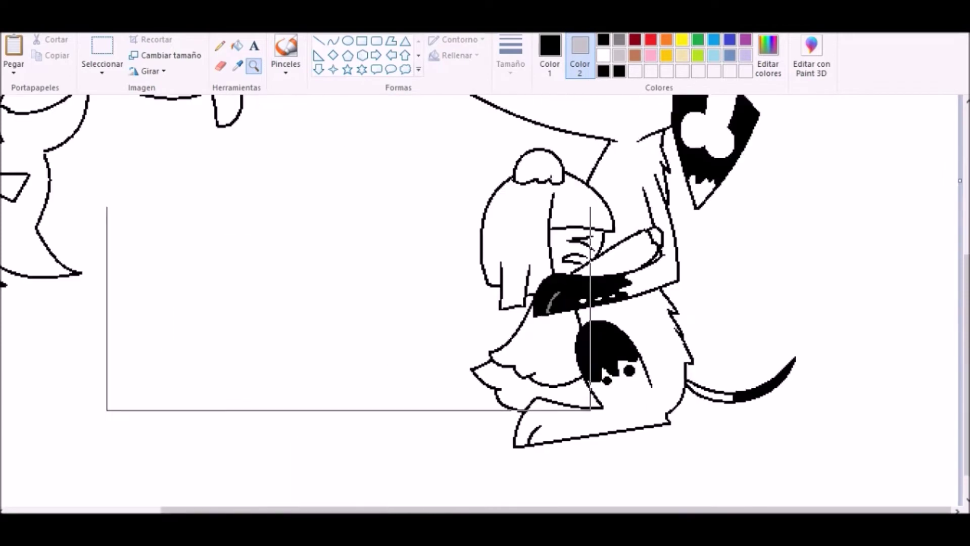
pyautogui.rightClick(303, 306)
pyautogui.click(14, 73)
pyautogui.click(47, 105)
pyautogui.click(294, 215)
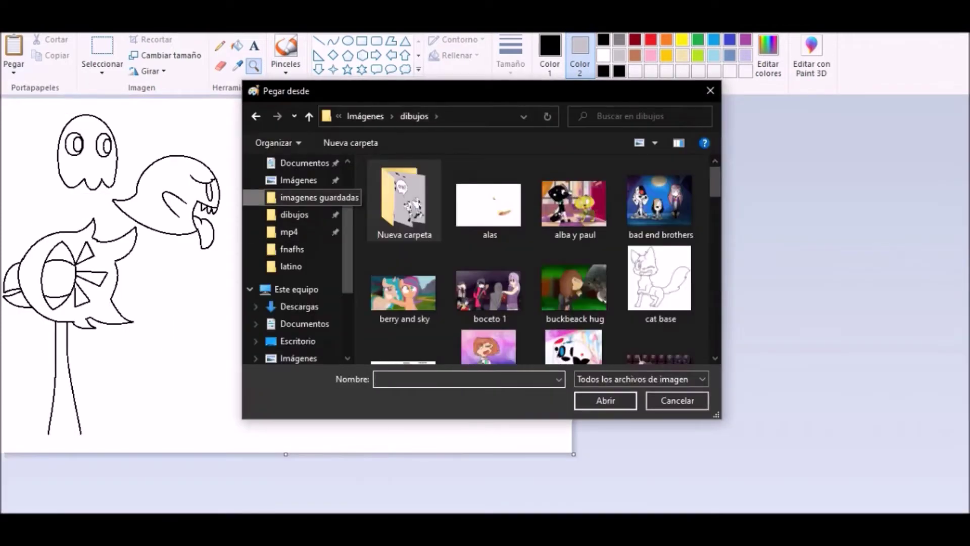
pyautogui.click(303, 198)
pyautogui.write('on')
pyautogui.press('Down')
pyautogui.press('Return')
# - Shrink the pasted reference character, place it beside the hugged girl and flip it horizontally
pyautogui.moveTo(2, 99); pyautogui.dragTo(184, 253)
pyautogui.moveTo(225, 303); pyautogui.dragTo(235, 341)
pyautogui.click(150, 71)
pyautogui.click(194, 151)
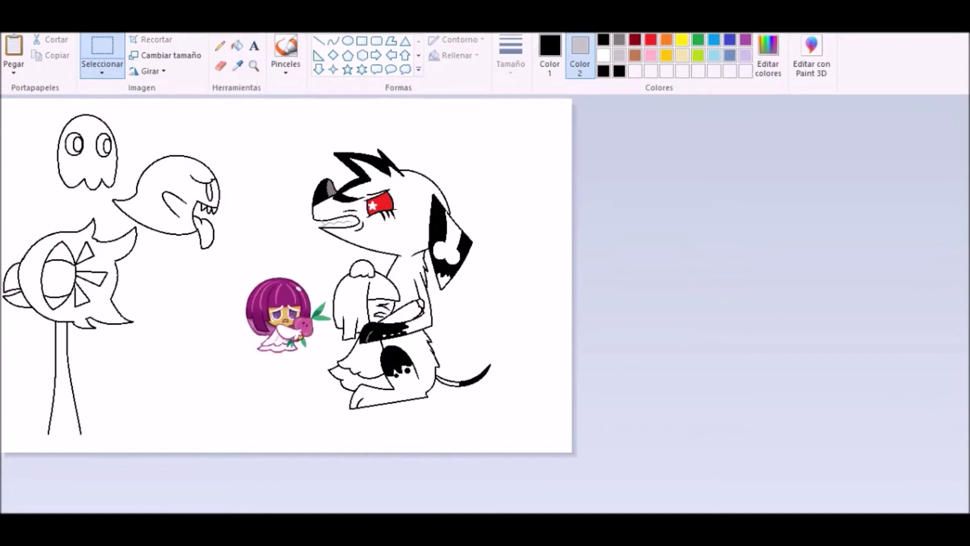
# - Fill the girl's hair with the reference's purple and shade the lower part of the long section in darker purple
pyautogui.click(253, 65)
pyautogui.click(323, 323)
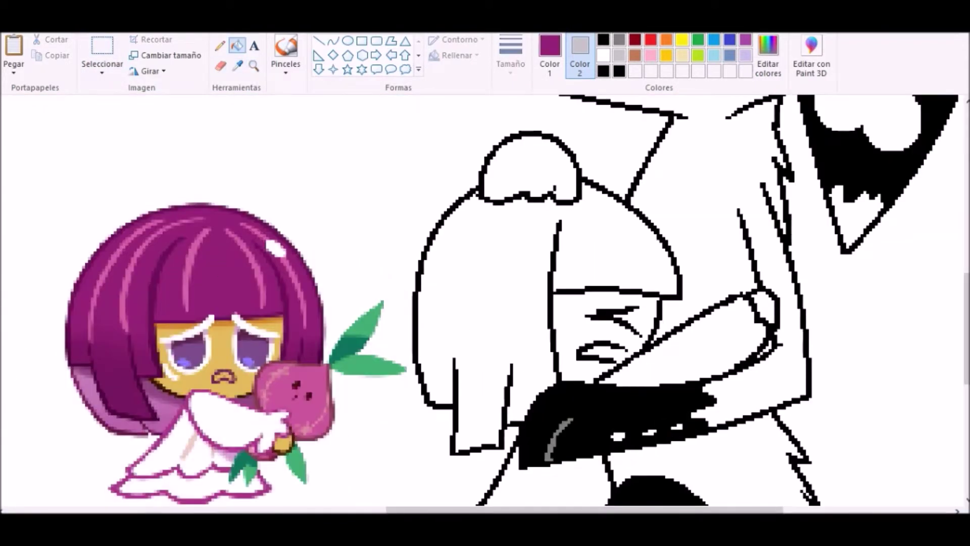
pyautogui.click(485, 283)
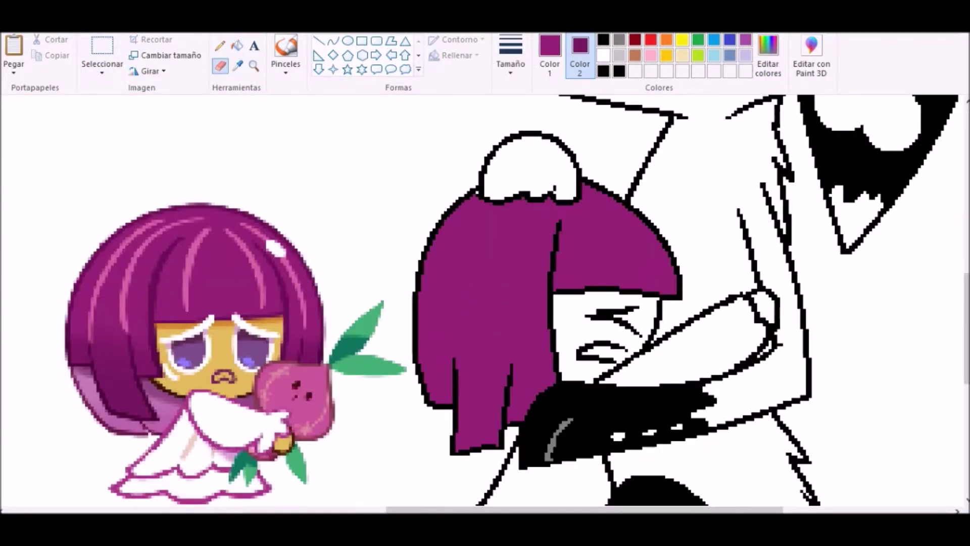
pyautogui.moveTo(419, 353); pyautogui.dragTo(551, 353)
pyautogui.click(237, 45)
pyautogui.rightClick(484, 404)
# - Draw two curved highlights down the long section of the girl's hair in the reference's lighter pink
pyautogui.click(151, 283)
pyautogui.scroll(2, 485, 303)
pyautogui.click(253, 65)
pyautogui.moveTo(366, 123); pyautogui.dragTo(334, 239)
pyautogui.click(198, 219)
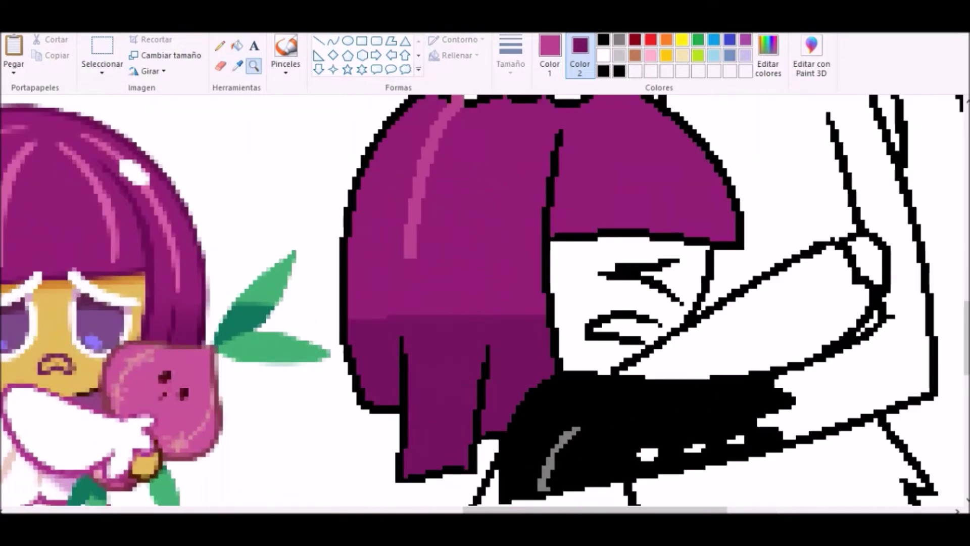
pyautogui.click(332, 40)
pyautogui.moveTo(457, 107); pyautogui.dragTo(399, 331)
pyautogui.hscroll(-2, 485, 303)
pyautogui.hscroll(-1, 481, 304)
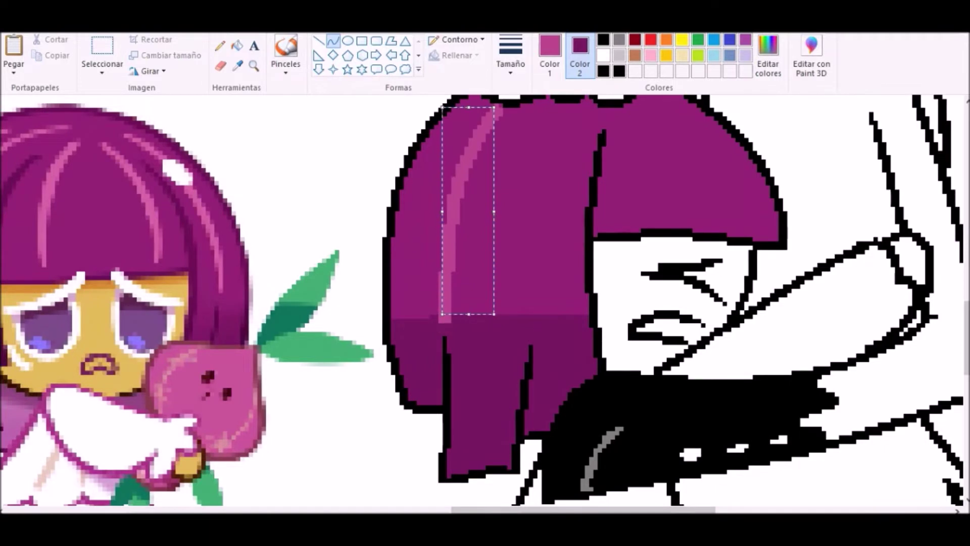
pyautogui.moveTo(525, 340); pyautogui.dragTo(562, 113)
pyautogui.moveTo(543, 222); pyautogui.dragTo(538, 218)
# - Shade the bottom band of the girl's fringe with the darker purple
pyautogui.click(253, 65)
pyautogui.rightClick(484, 300)
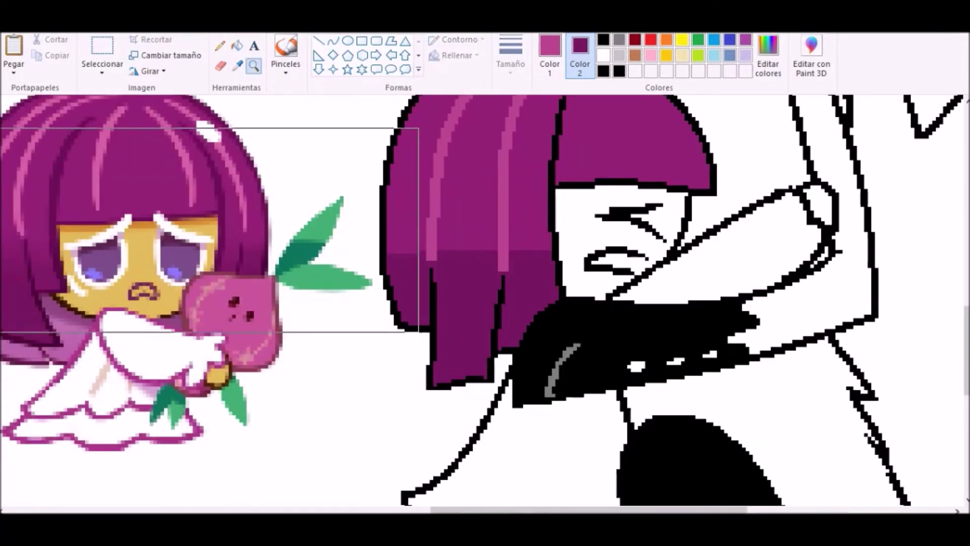
pyautogui.click(856, 135)
pyautogui.scroll(-2, 157, 255)
pyautogui.click(237, 65)
pyautogui.click(15, 454)
pyautogui.click(237, 65)
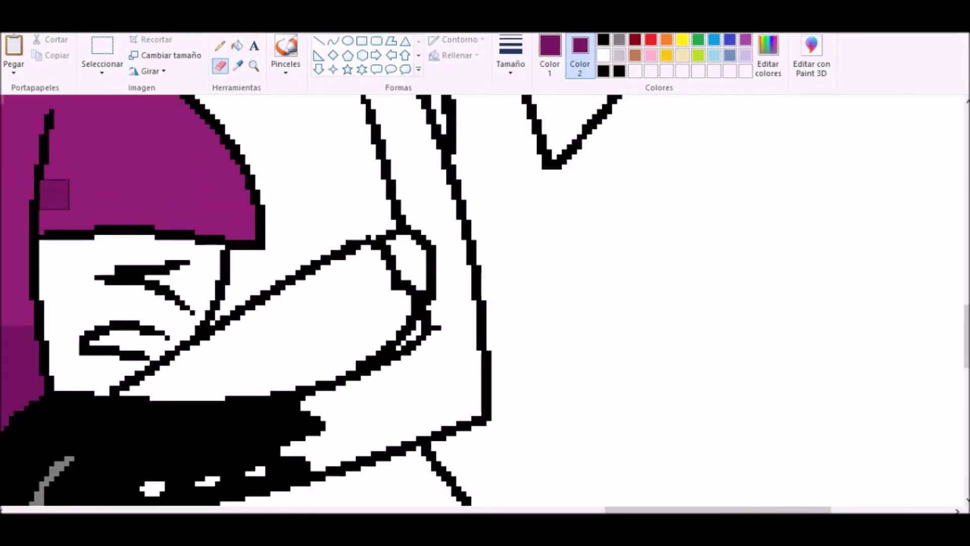
pyautogui.click(58, 200)
pyautogui.moveTo(58, 200)
pyautogui.mouseDown()
pyautogui.moveTo(243, 197)
pyautogui.moveTo(55, 225)
pyautogui.mouseUp()
pyautogui.click(237, 45)
# - Draw a curved pink highlight down the girl's fringe
pyautogui.click(254, 65)
pyautogui.rightClick(242, 217)
pyautogui.click(434, 247)
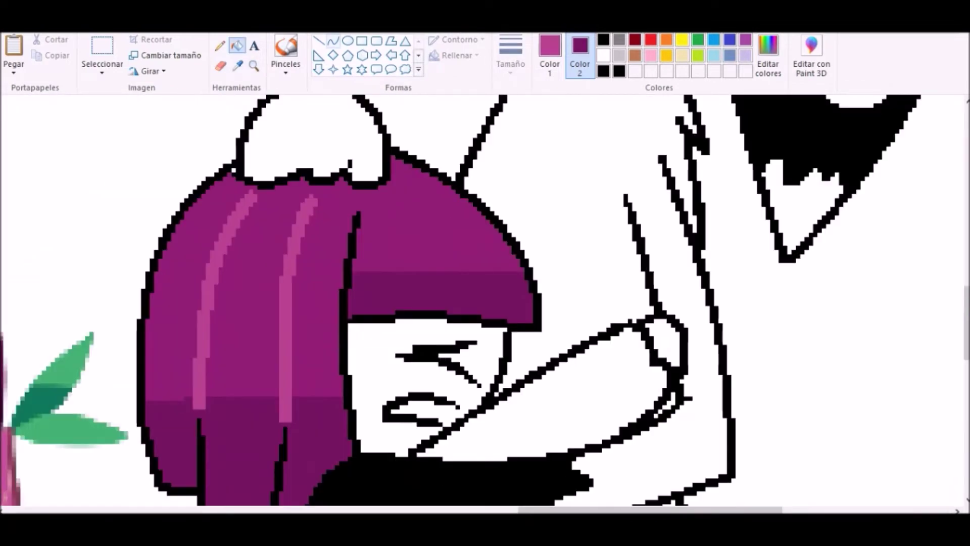
pyautogui.scroll(1, 376, 295)
# - Taper the ends of the pink hair highlights with pencil strokes in the surrounding purple shades
pyautogui.click(237, 65)
pyautogui.click(303, 227)
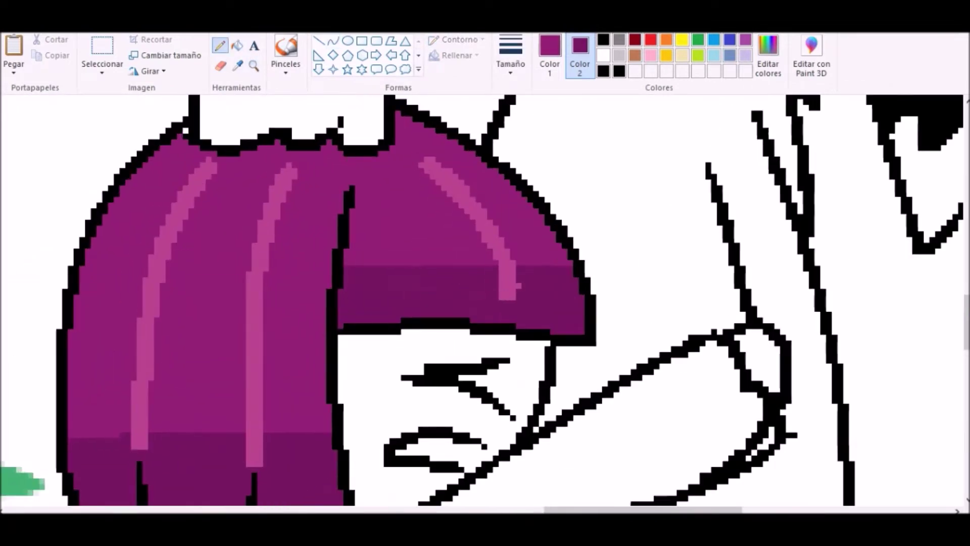
pyautogui.click(510, 55)
pyautogui.click(541, 152)
pyautogui.scroll(2, 455, 303)
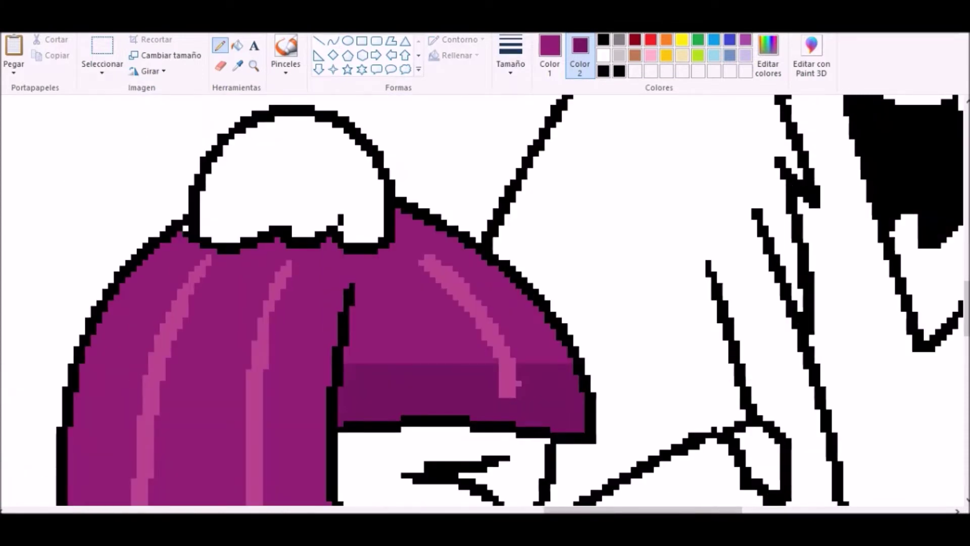
pyautogui.scroll(-4, 429, 265)
pyautogui.scroll(2, 454, 300)
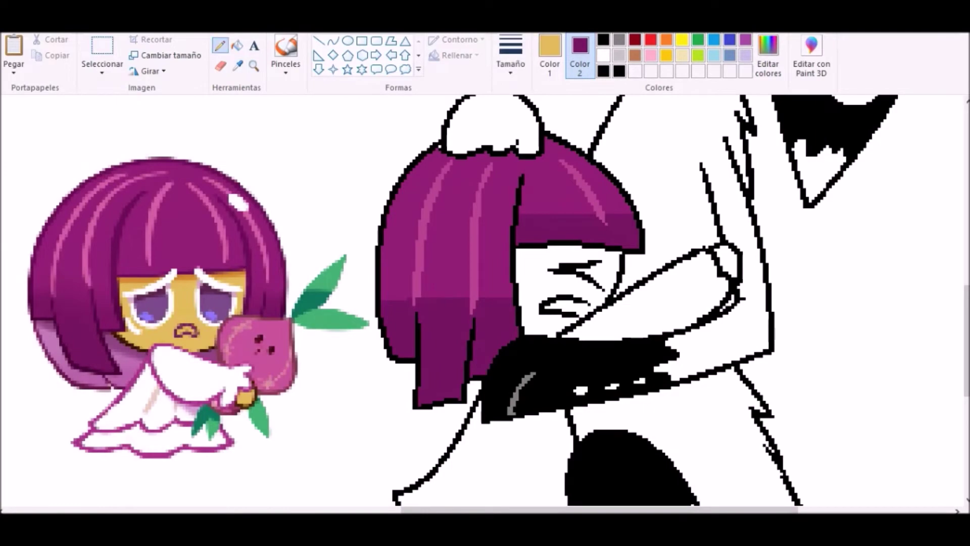
# - Fill the girl's face and hand with the reference's golden skin tone
pyautogui.click(575, 318)
pyautogui.scroll(-3, 485, 300)
pyautogui.click(726, 268)
pyautogui.scroll(3, 485, 301)
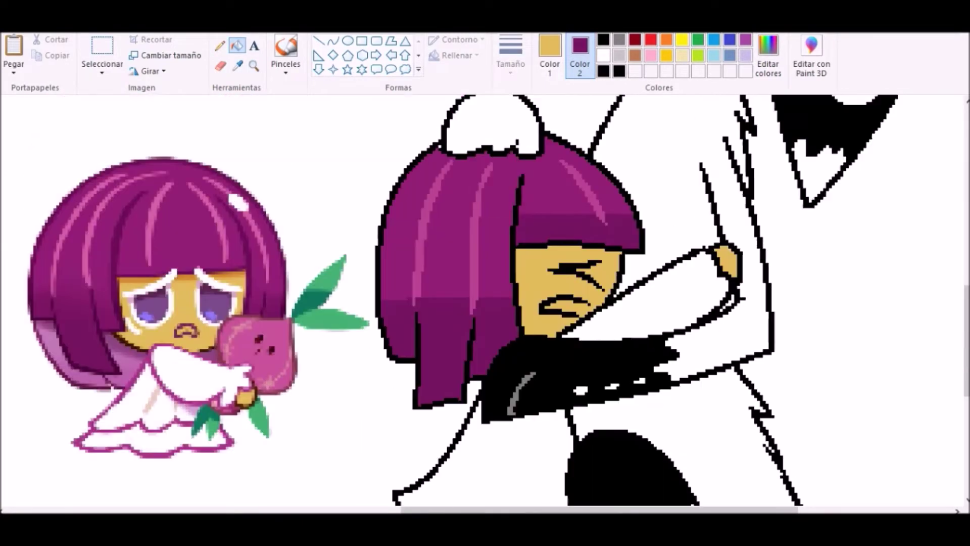
# - Recolour the girl's closed-eye lines white and her mouth outline in the reference's dark pink
pyautogui.scroll(2, 485, 300)
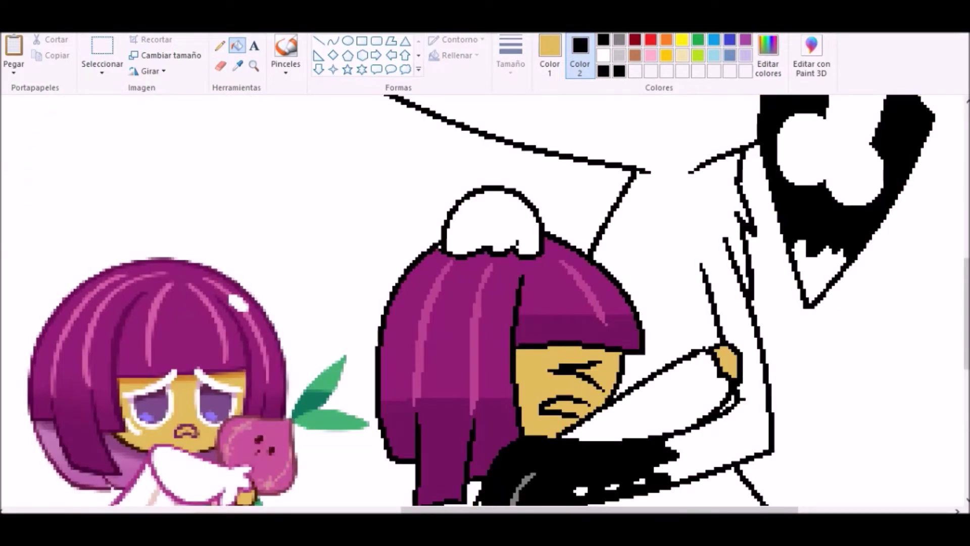
pyautogui.scroll(-4, 485, 300)
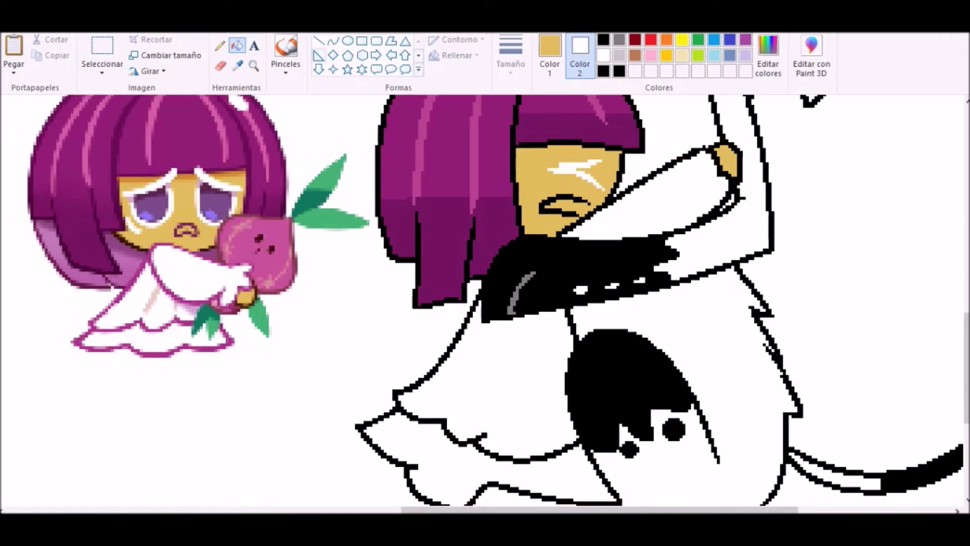
pyautogui.rightClick(444, 242)
pyautogui.keyDown('ctrl'); pyautogui.scroll(2, 556, 227); pyautogui.keyUp('ctrl')
pyautogui.rightClick(177, 275)
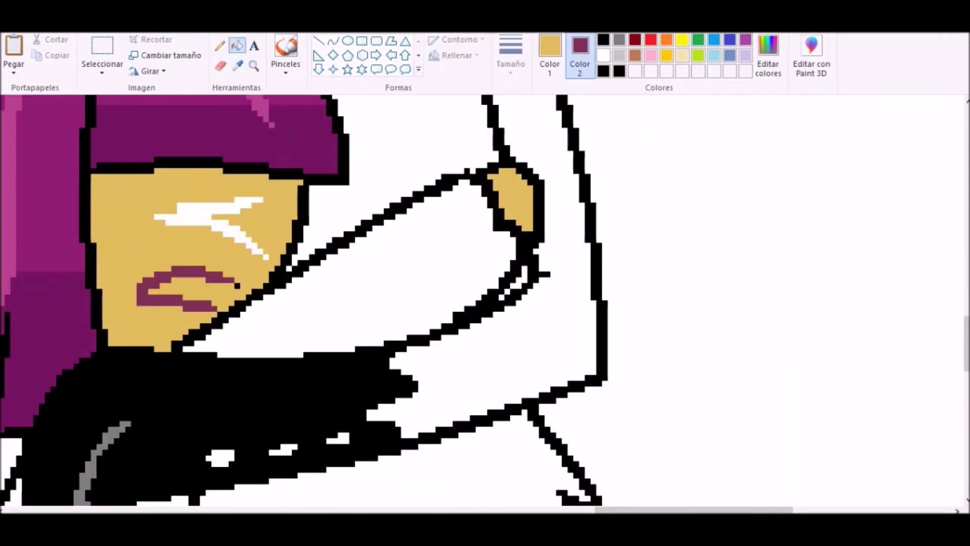
# - Draw a pale pink fold curve down the girl's white dress, matching the reference character's dress
pyautogui.click(253, 65)
pyautogui.rightClick(485, 303)
pyautogui.click(485, 303)
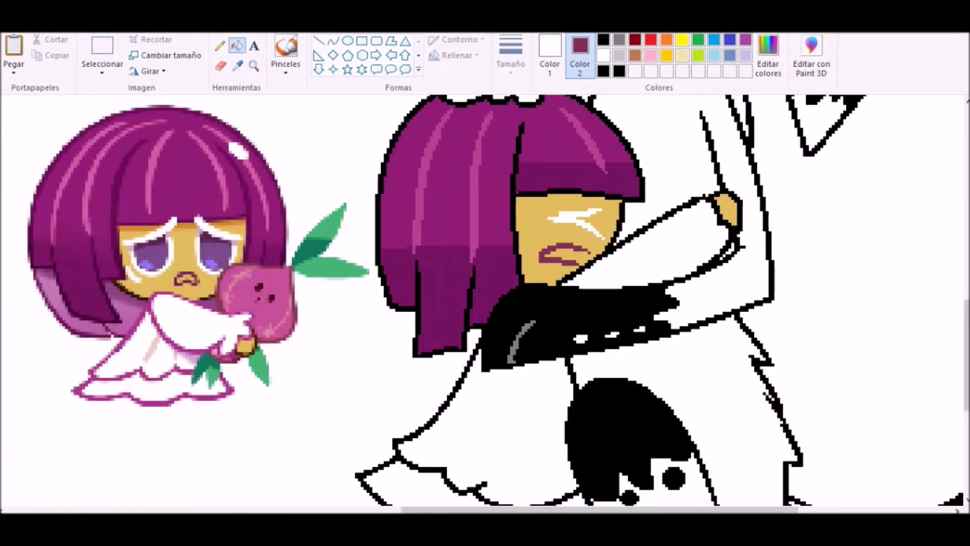
pyautogui.scroll(-2, 485, 301)
pyautogui.keyDown('ctrl'); pyautogui.scroll(2, 539, 390); pyautogui.keyUp('ctrl')
pyautogui.hscroll(-5, 539, 390)
pyautogui.click(333, 41)
pyautogui.moveTo(457, 147); pyautogui.dragTo(371, 299)
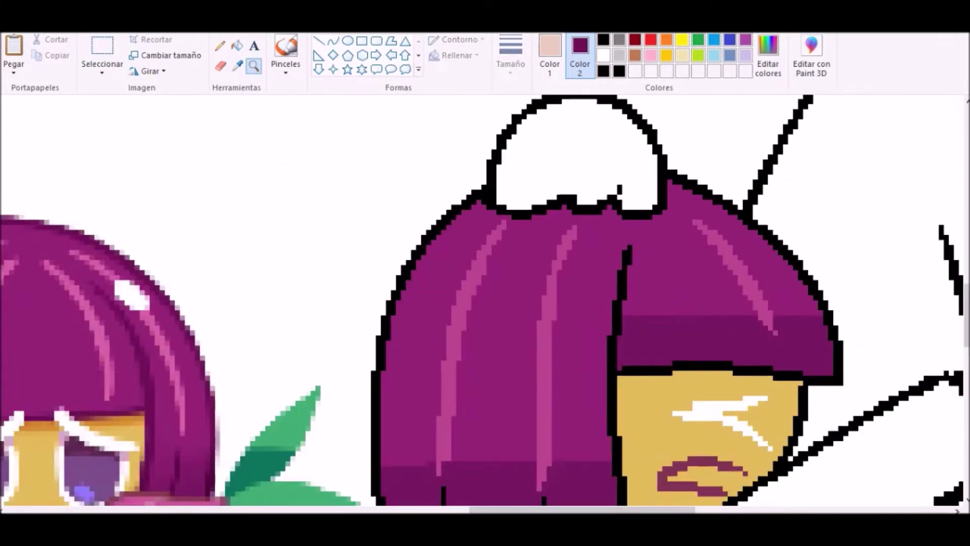
# - Recolour the black outline and strand lines of the girl's hair dark purple
pyautogui.keyDown('ctrl'); pyautogui.scroll(1, 485, 300); pyautogui.keyUp('ctrl')
pyautogui.click(220, 66)
pyautogui.click(603, 40)
pyautogui.scroll(-5, 377, 191)
pyautogui.moveTo(360, 415)
pyautogui.mouseDown()
pyautogui.moveTo(429, 398)
pyautogui.moveTo(452, 329)
pyautogui.mouseUp()
pyautogui.scroll(3, 674, 337)
pyautogui.hscroll(-5, 673, 337)
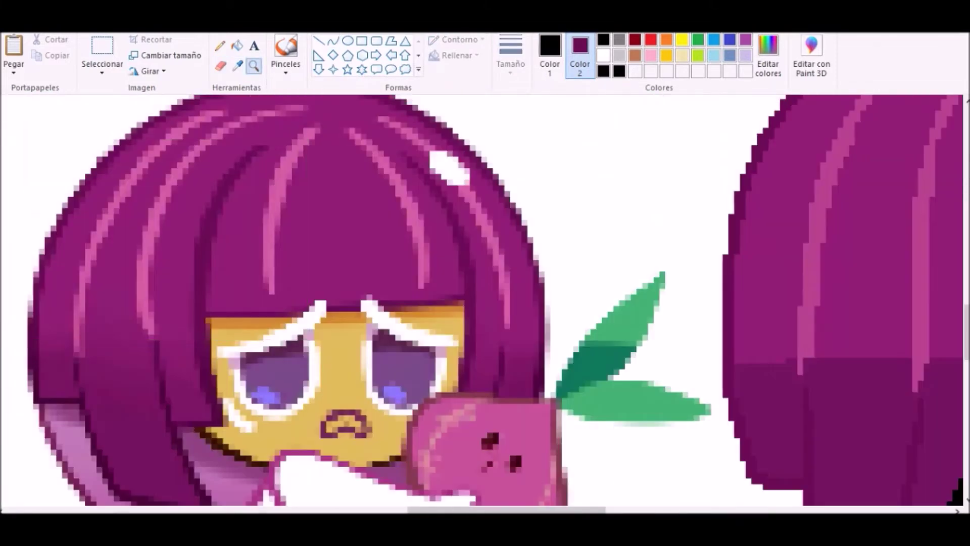
# - Recolour the remaining black outlines of the girl's back hair and lower hair locks dark purple
pyautogui.hscroll(4, 673, 337)
pyautogui.moveTo(717, 283)
pyautogui.mouseDown()
pyautogui.moveTo(691, 138)
pyautogui.moveTo(688, 186)
pyautogui.mouseUp()
pyautogui.hotkey('ctrl', 'z')
pyautogui.scroll(3, 728, 247)
pyautogui.hscroll(5, 728, 248)
pyautogui.moveTo(390, 236); pyautogui.dragTo(527, 329)
pyautogui.scroll(-4, 527, 328)
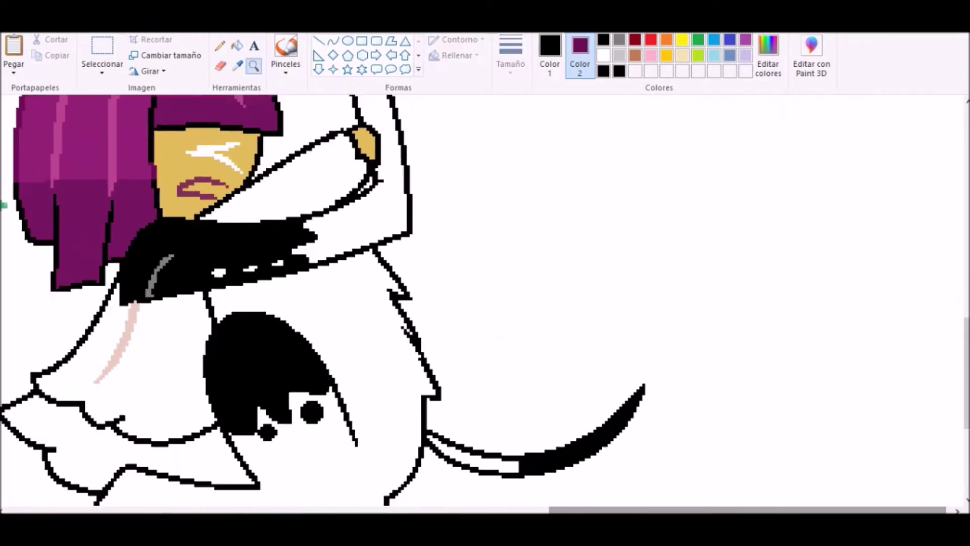
pyautogui.scroll(2, 485, 303)
pyautogui.click(253, 66)
pyautogui.scroll(2, 485, 303)
pyautogui.click(415, 381)
pyautogui.click(220, 65)
pyautogui.moveTo(171, 149)
pyautogui.mouseDown()
pyautogui.moveTo(257, 305)
pyautogui.moveTo(348, 276)
pyautogui.moveTo(355, 288)
pyautogui.moveTo(374, 280)
pyautogui.mouseUp()
# - Recolour the edge of the girl's fringe and the hair line beside her face dark purple
pyautogui.scroll(4, 570, 300)
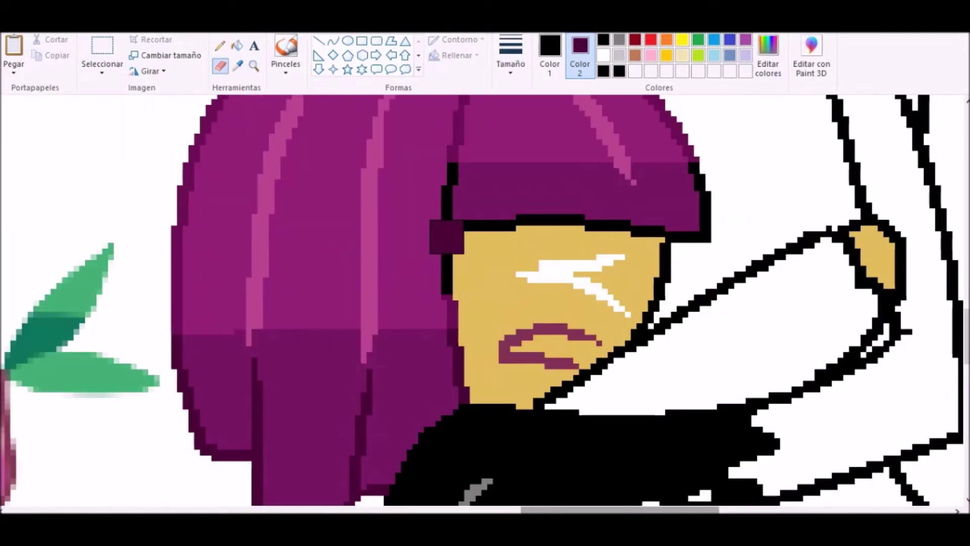
pyautogui.moveTo(544, 225)
pyautogui.mouseDown()
pyautogui.moveTo(642, 226)
pyautogui.moveTo(688, 150)
pyautogui.mouseUp()
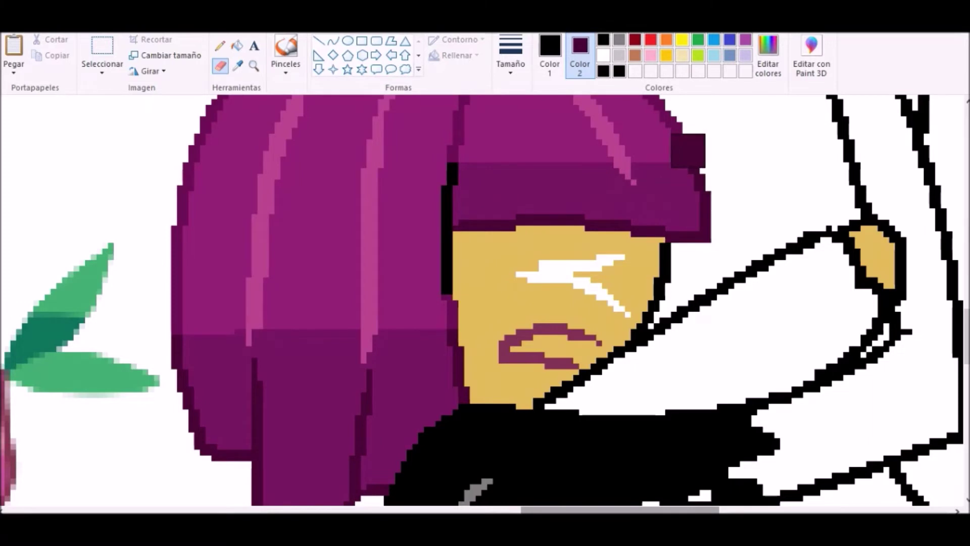
pyautogui.moveTo(446, 151); pyautogui.dragTo(441, 283)
# - Recolour the outlines of the girl's face and hand dark brown, and clean up the stray black pixels at her cuff
pyautogui.click(254, 65)
pyautogui.rightClick(354, 253)
pyautogui.click(175, 227)
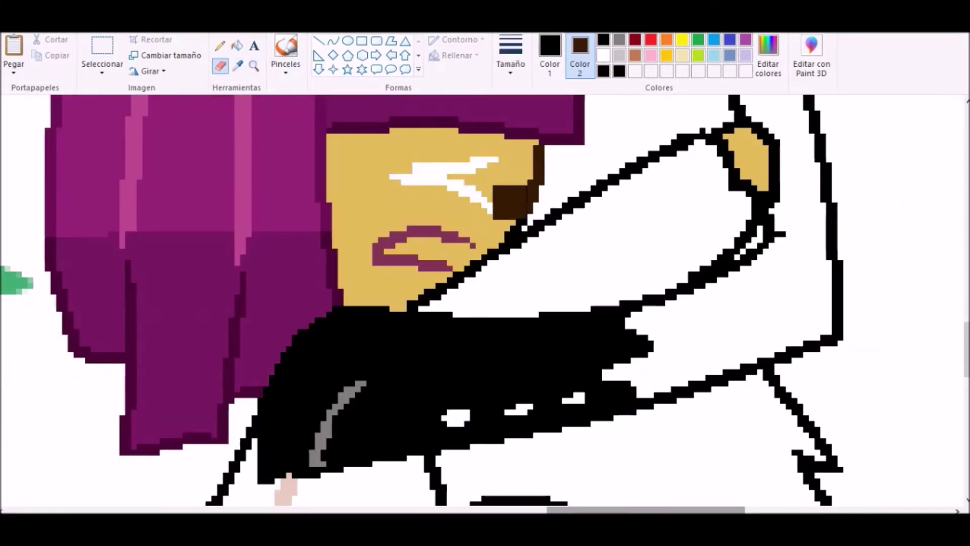
pyautogui.click(314, 99)
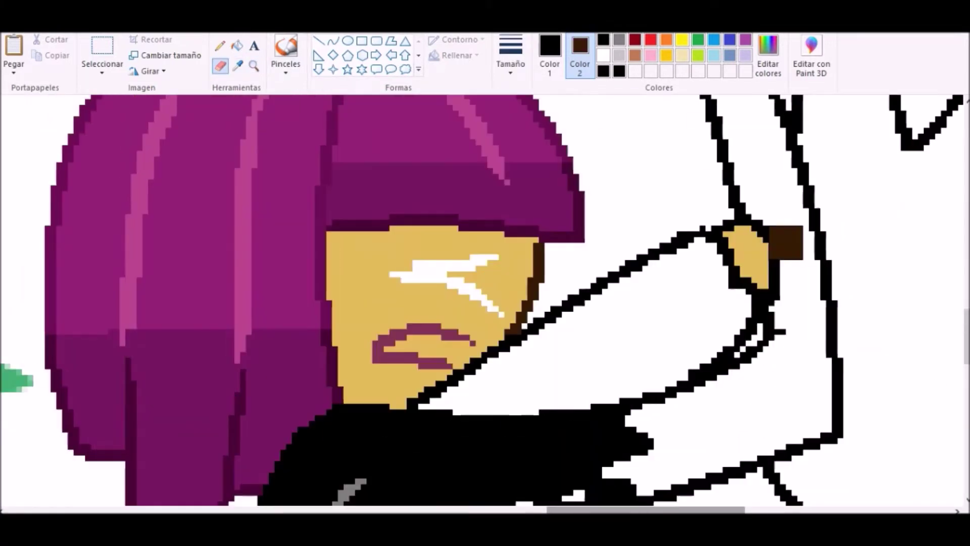
pyautogui.click(221, 66)
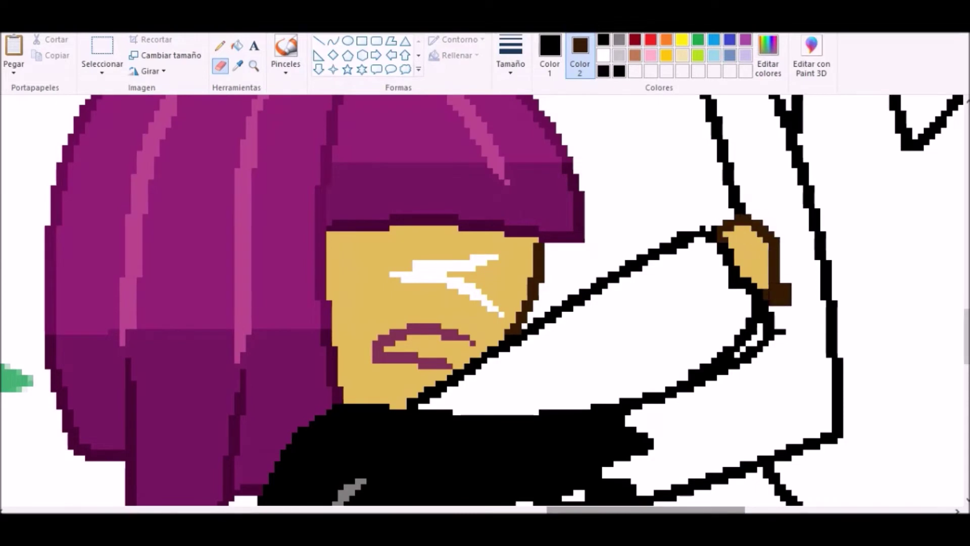
pyautogui.scroll(-2, 613, 207)
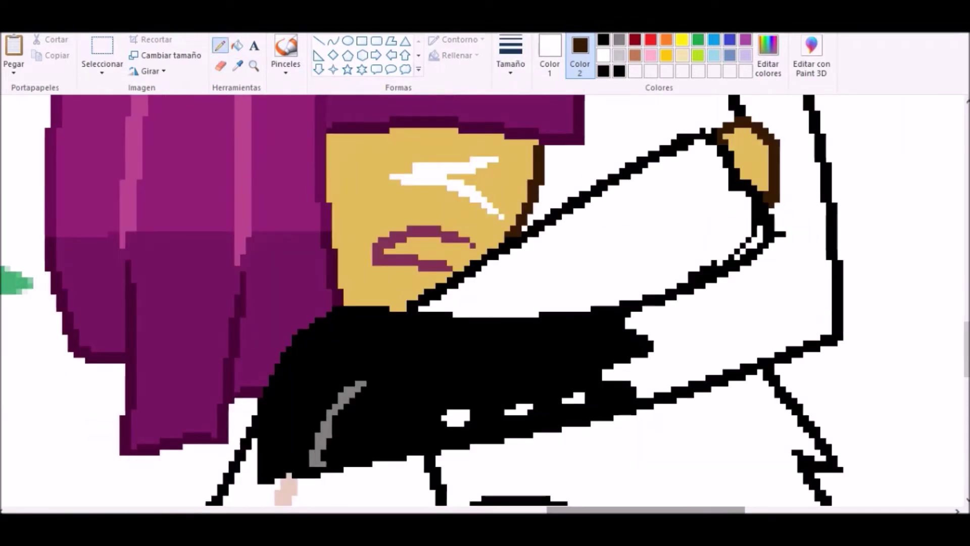
pyautogui.scroll(2, 485, 303)
# - Sample the magenta outline of the reference character's dress and recolour the outline of the girl's skirt and ruffles with it
pyautogui.click(254, 65)
pyautogui.rightClick(485, 303)
pyautogui.hscroll(-5, 485, 303)
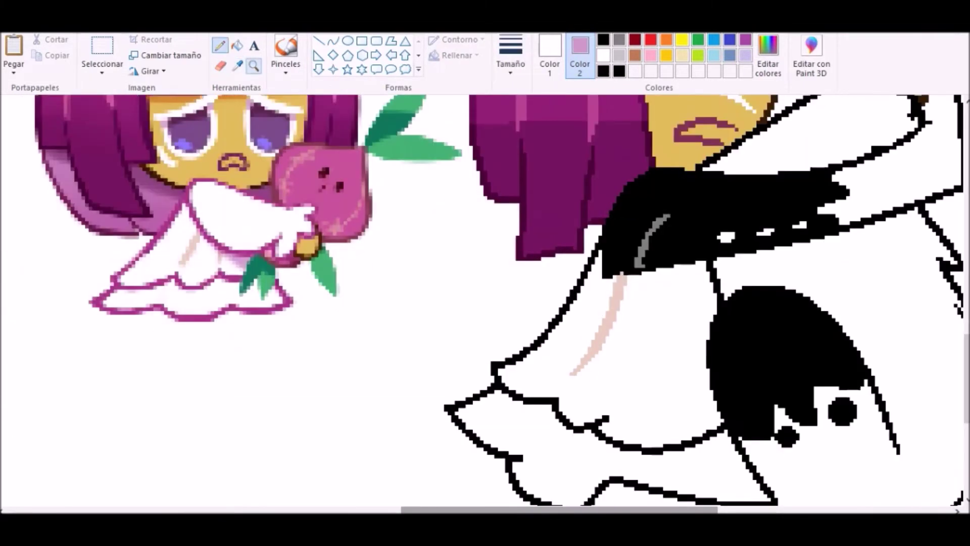
pyautogui.click(657, 177)
pyautogui.scroll(-3, 485, 303)
pyautogui.hscroll(-2, 485, 303)
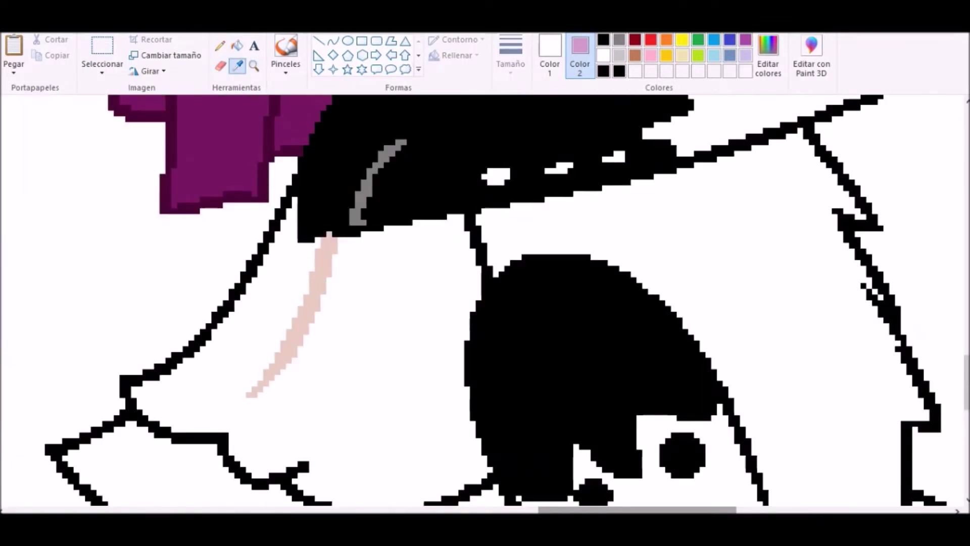
pyautogui.click(485, 303)
pyautogui.rightClick(484, 303)
pyautogui.click(353, 252)
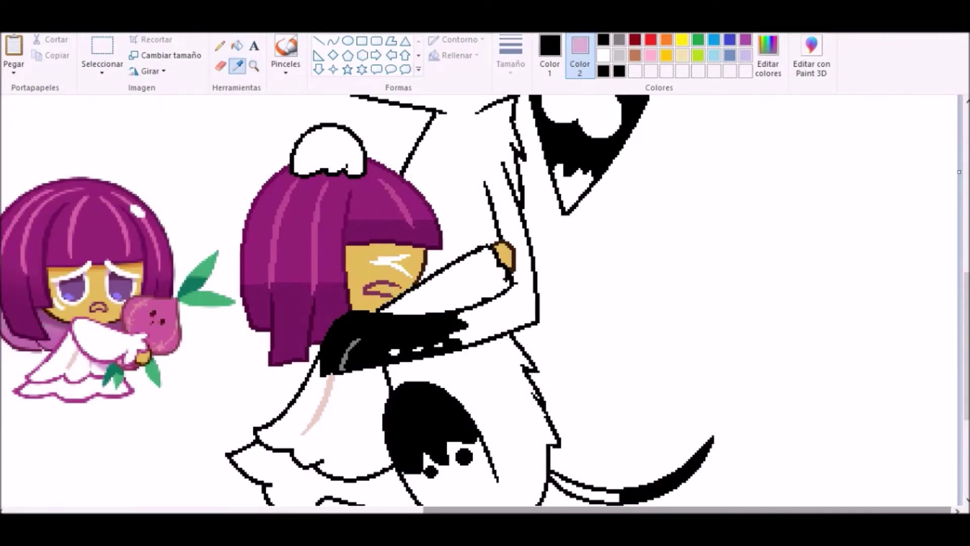
pyautogui.rightClick(283, 217)
pyautogui.scroll(2, 353, 252)
pyautogui.moveTo(407, 159); pyautogui.dragTo(321, 288)
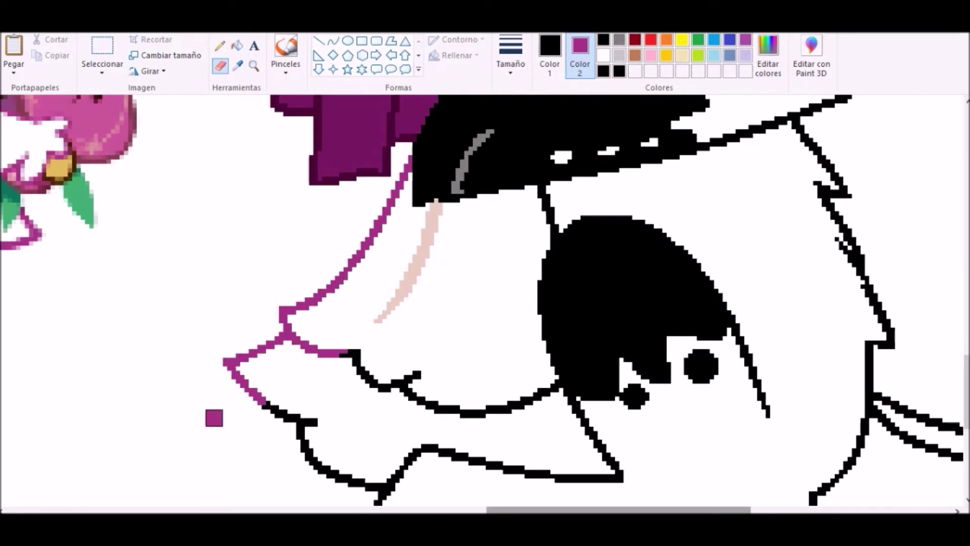
pyautogui.scroll(2, 516, 262)
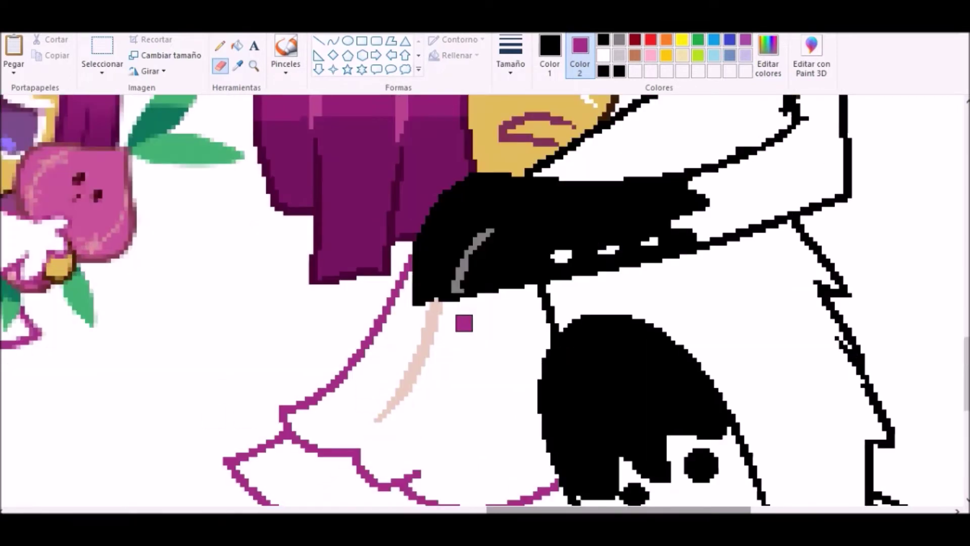
# - Recolour the upper edge of the girl's sleeve, where it crosses her face, magenta
pyautogui.scroll(-4, 550, 314)
pyautogui.click(253, 66)
pyautogui.rightClick(225, 216)
pyautogui.click(225, 216)
pyautogui.click(327, 353)
pyautogui.click(326, 352)
pyautogui.moveTo(447, 222); pyautogui.dragTo(303, 301)
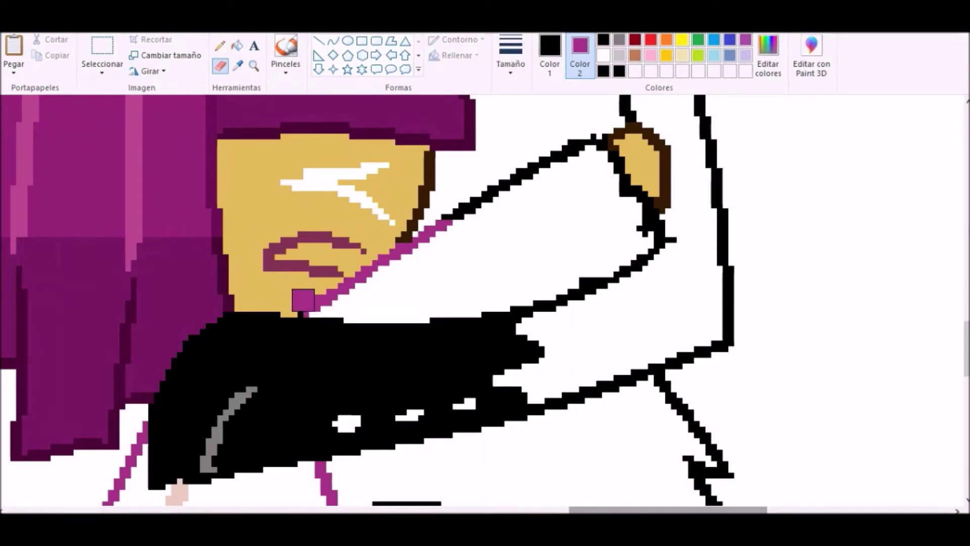
# - Recolour the rest of the sleeve's upper edge and the cuff around the girl's hand magenta
pyautogui.click(254, 65)
pyautogui.rightClick(354, 263)
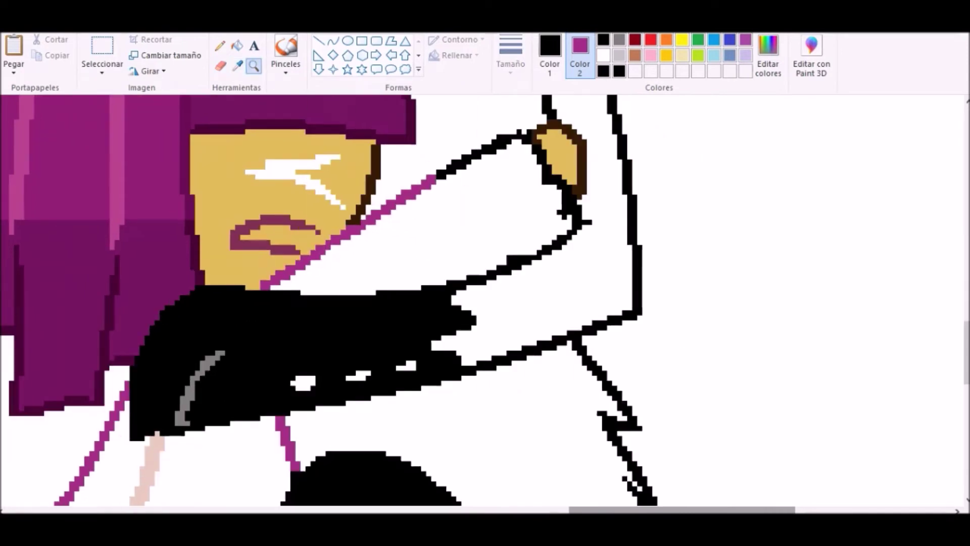
pyautogui.rightClick(303, 283)
pyautogui.click(251, 283)
pyautogui.moveTo(268, 250); pyautogui.dragTo(374, 190)
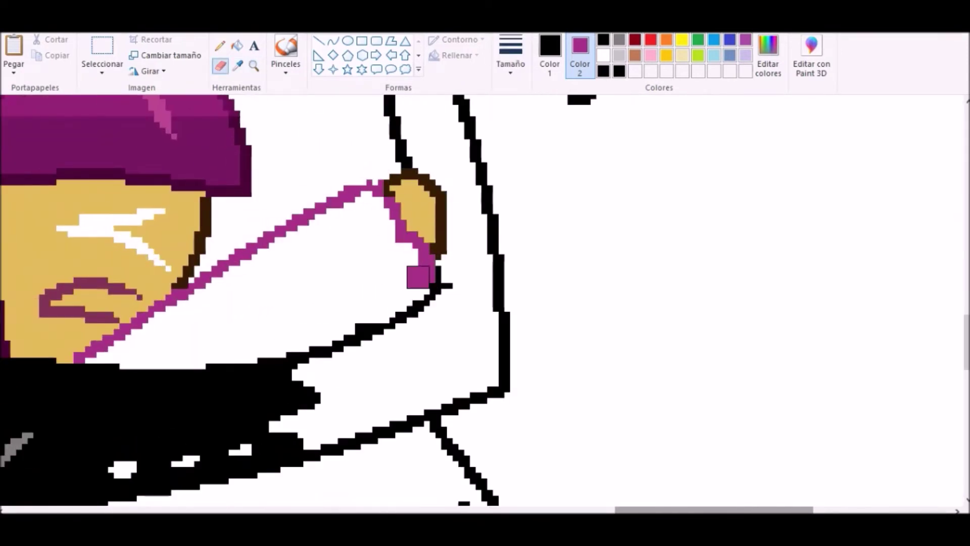
pyautogui.click(253, 66)
pyautogui.rightClick(225, 184)
pyautogui.rightClick(374, 184)
pyautogui.click(374, 253)
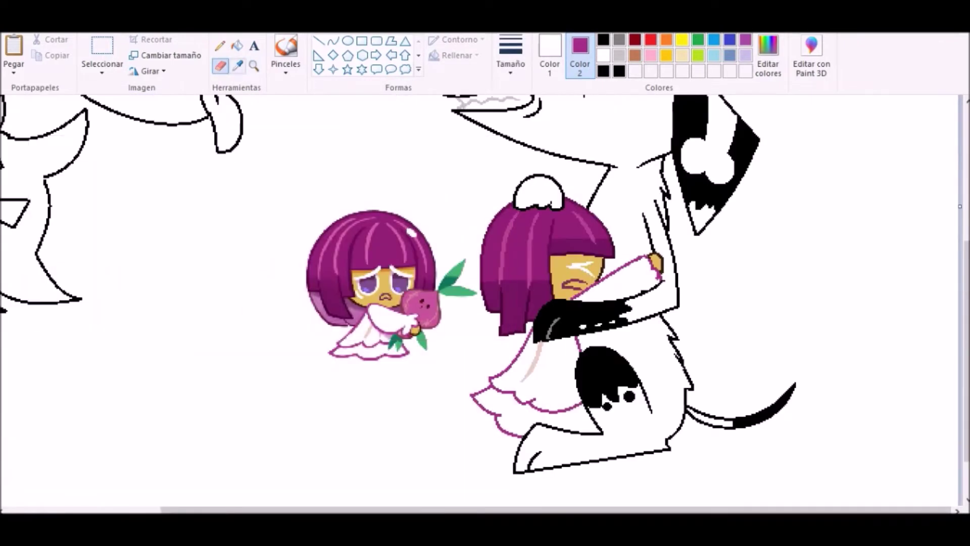
# - Delete the pasted reference character from the canvas
pyautogui.click(102, 48)
pyautogui.moveTo(281, 190); pyautogui.dragTo(481, 380)
pyautogui.rightClick(424, 281)
pyautogui.click(457, 392)
# - Fill the narrow eye of the fanged ghost with black
pyautogui.click(254, 66)
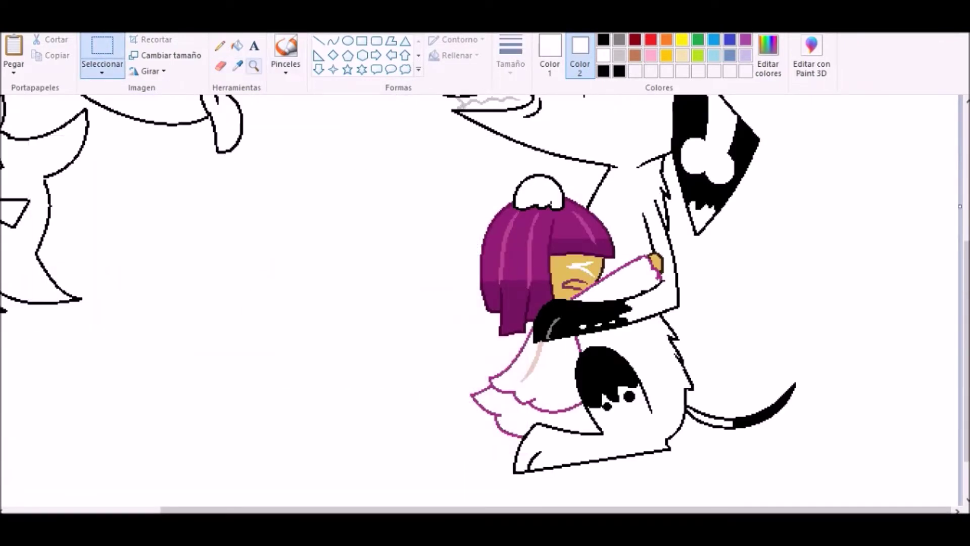
pyautogui.scroll(2, 384, 294)
pyautogui.scroll(3, 384, 294)
pyautogui.hscroll(-3, 384, 294)
pyautogui.click(455, 404)
pyautogui.click(237, 46)
pyautogui.scroll(2, 454, 303)
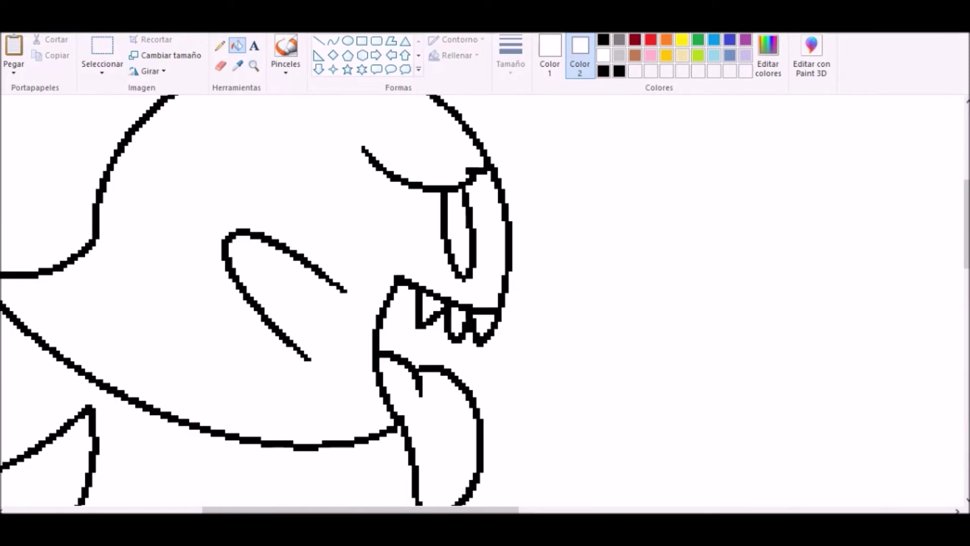
pyautogui.click(549, 56)
pyautogui.click(457, 232)
# - Fill the fanged ghost's tongue with a custom deeper pink
pyautogui.scroll(-2, 455, 303)
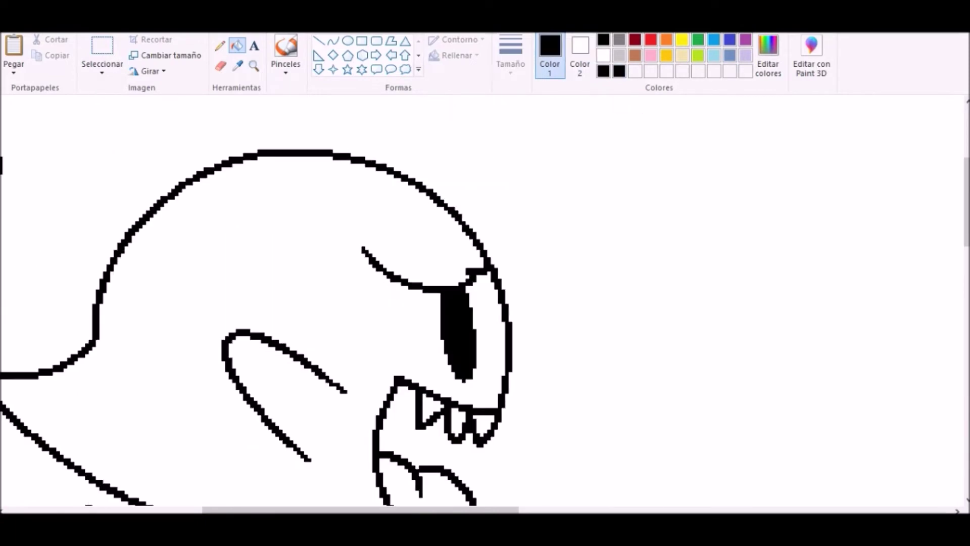
pyautogui.click(650, 55)
pyautogui.click(439, 353)
pyautogui.click(768, 56)
pyautogui.click(630, 212)
pyautogui.click(352, 359)
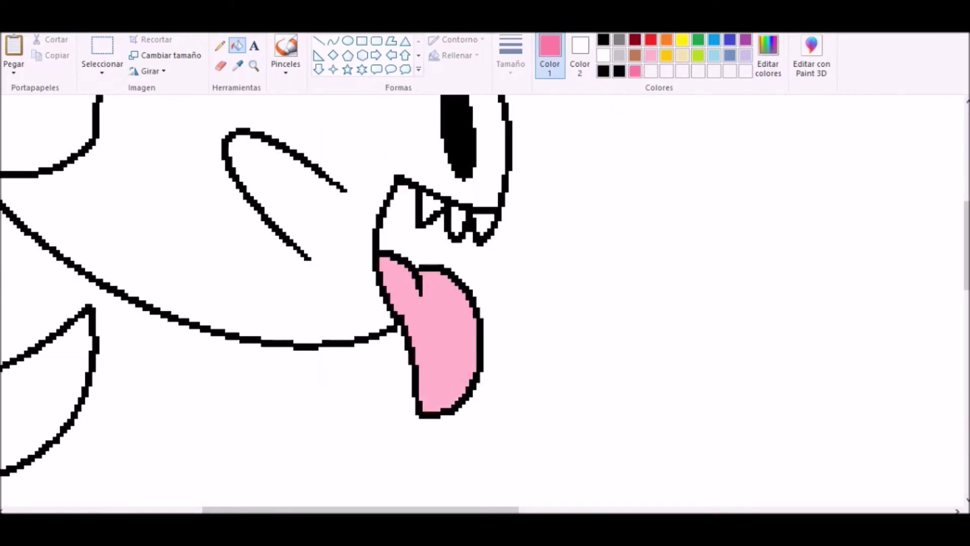
pyautogui.click(434, 349)
# - Fill the body of the round-eyed ghost with red
pyautogui.click(253, 65)
pyautogui.rightClick(435, 303)
pyautogui.click(86, 177)
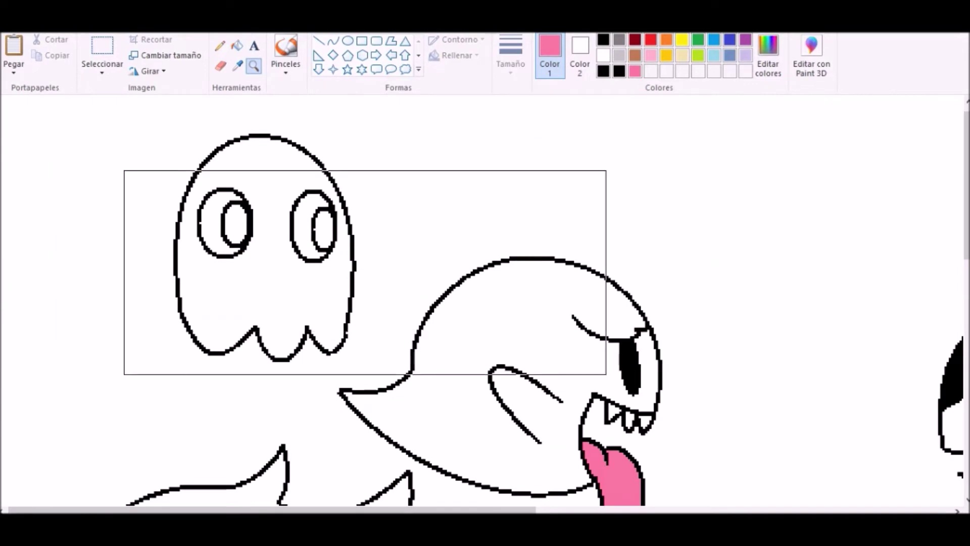
pyautogui.click(237, 46)
pyautogui.click(650, 39)
pyautogui.click(263, 303)
# - Recolour the pupil outlines of the red ghost blue and fill both pupils with the same blue
pyautogui.click(254, 66)
pyautogui.click(303, 252)
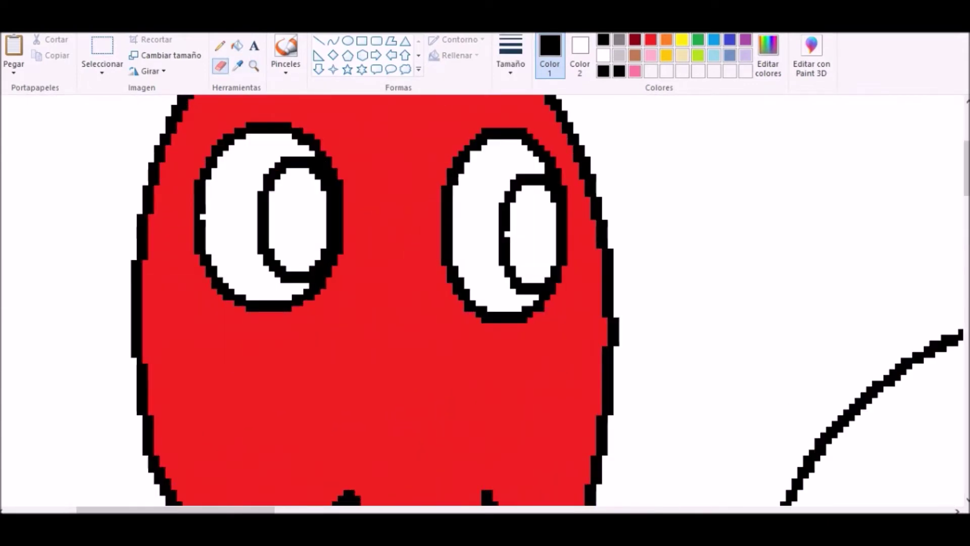
pyautogui.click(580, 55)
pyautogui.moveTo(314, 185); pyautogui.dragTo(257, 230)
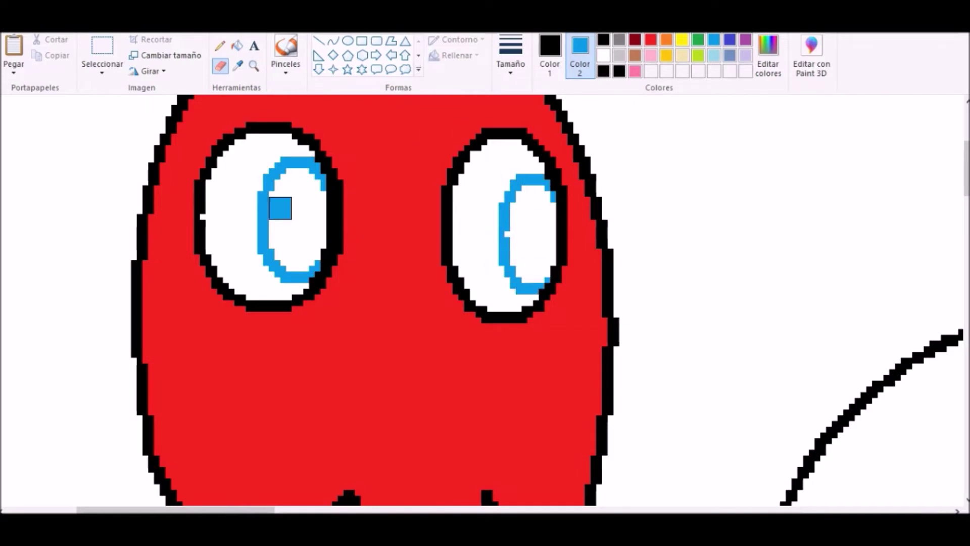
pyautogui.click(237, 46)
pyautogui.click(293, 223)
pyautogui.click(528, 233)
# - Fill the iris and the three lashes of the one-eyed creature with black
pyautogui.click(254, 66)
pyautogui.rightClick(353, 252)
pyautogui.rightClick(354, 253)
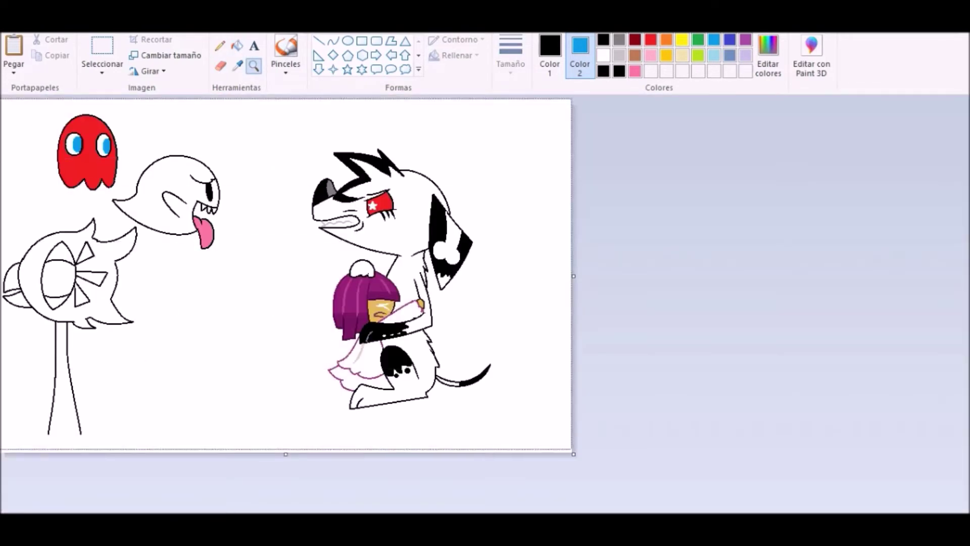
pyautogui.click(242, 308)
pyautogui.click(236, 46)
pyautogui.click(550, 56)
pyautogui.click(116, 238)
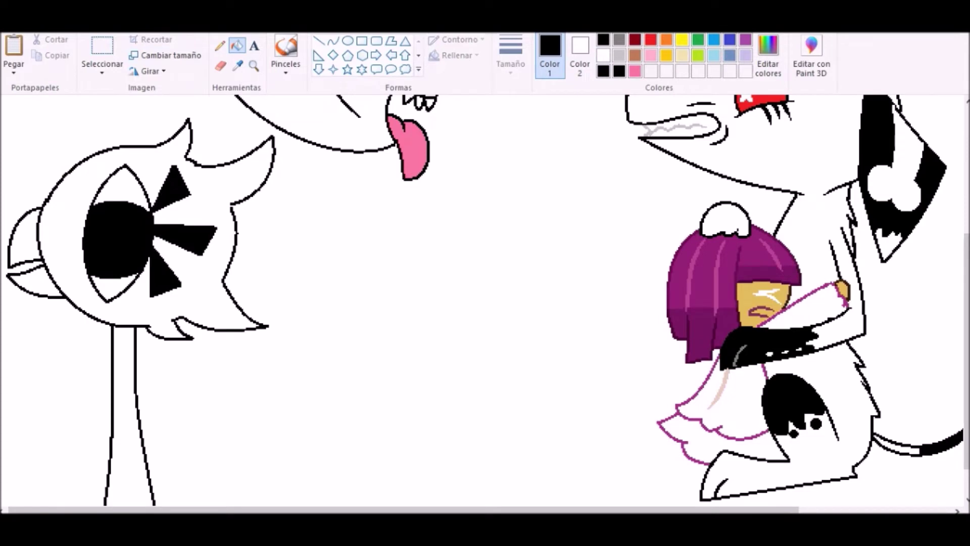
# - Trim the canvas height so its lower edge meets the ends of the one-eyed creature's legs
pyautogui.click(254, 65)
pyautogui.click(202, 349)
pyautogui.click(254, 66)
pyautogui.rightClick(244, 252)
pyautogui.rightClick(244, 252)
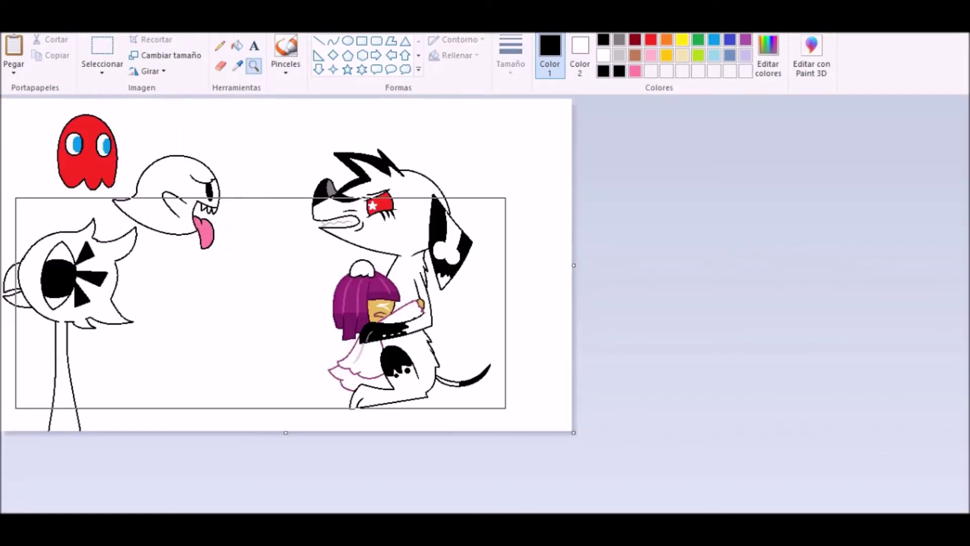
pyautogui.click(147, 71)
pyautogui.click(148, 71)
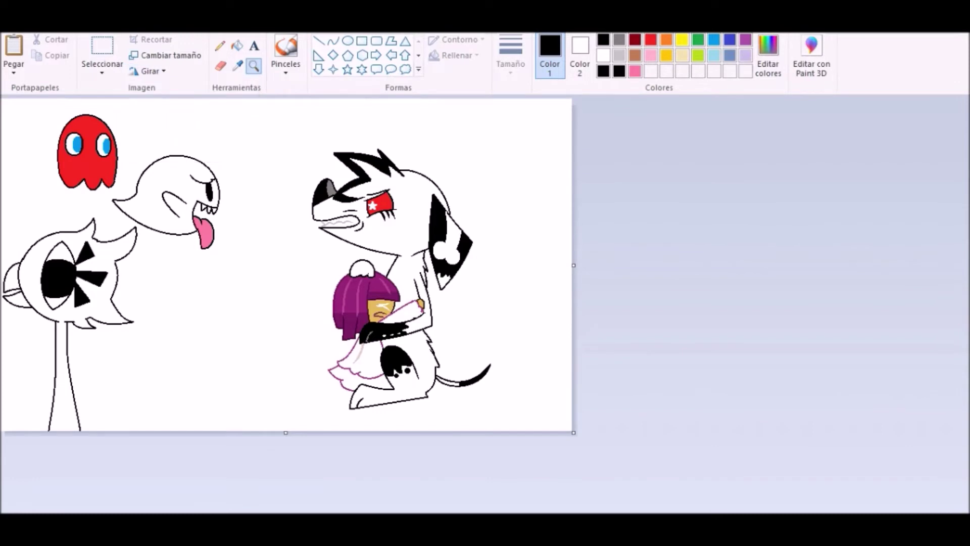
# - Save the drawing as "do not cry my girl I protect you.png" in the dibujos folder, replacing the existing file
pyautogui.hotkey('ctrl', 's')
pyautogui.press('BackSpace')
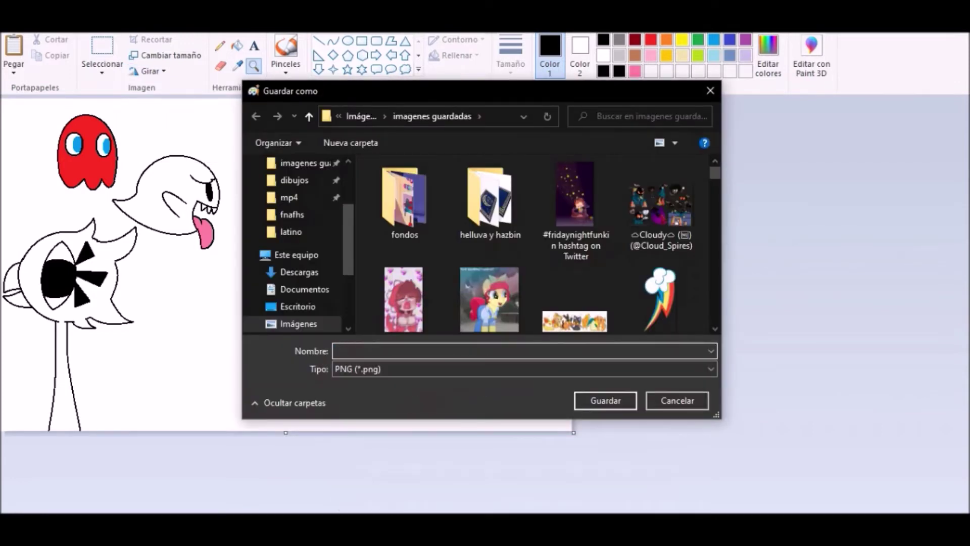
pyautogui.write('do')
pyautogui.press('Down')
pyautogui.press('Return')
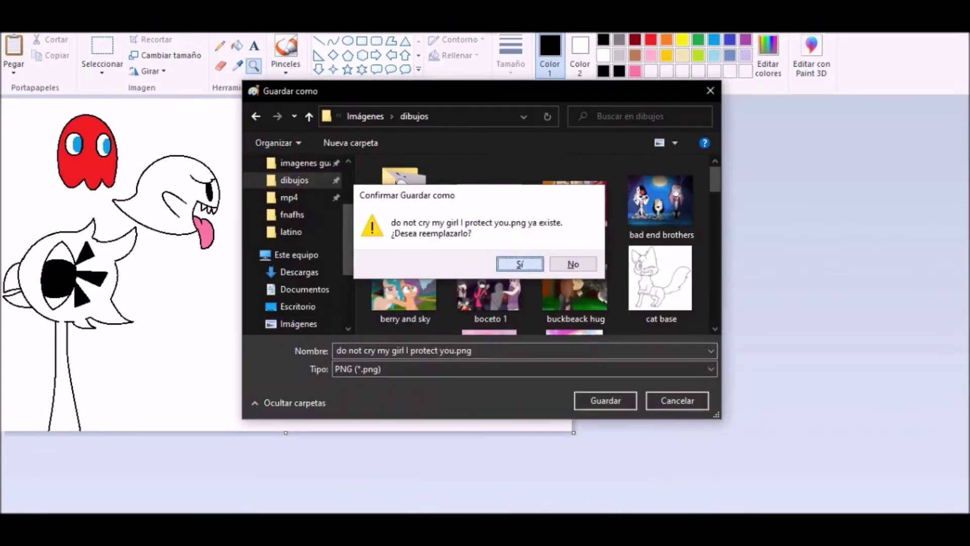
pyautogui.click(508, 264)
# - Paste the dog's reference sheet from a picture file and cut it from the drawing
pyautogui.click(254, 66)
pyautogui.click(13, 67)
pyautogui.click(48, 106)
pyautogui.write('ho')
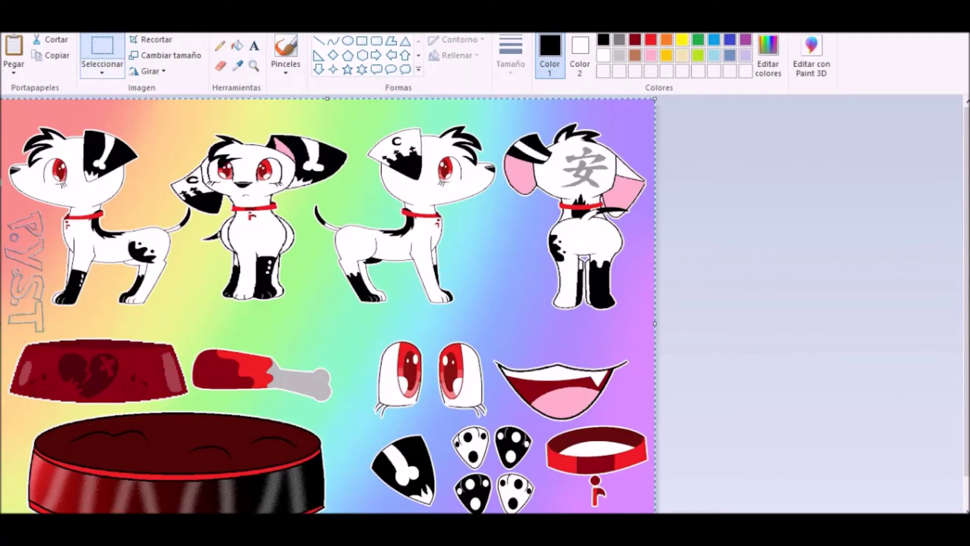
pyautogui.scroll(-1, 625, 271)
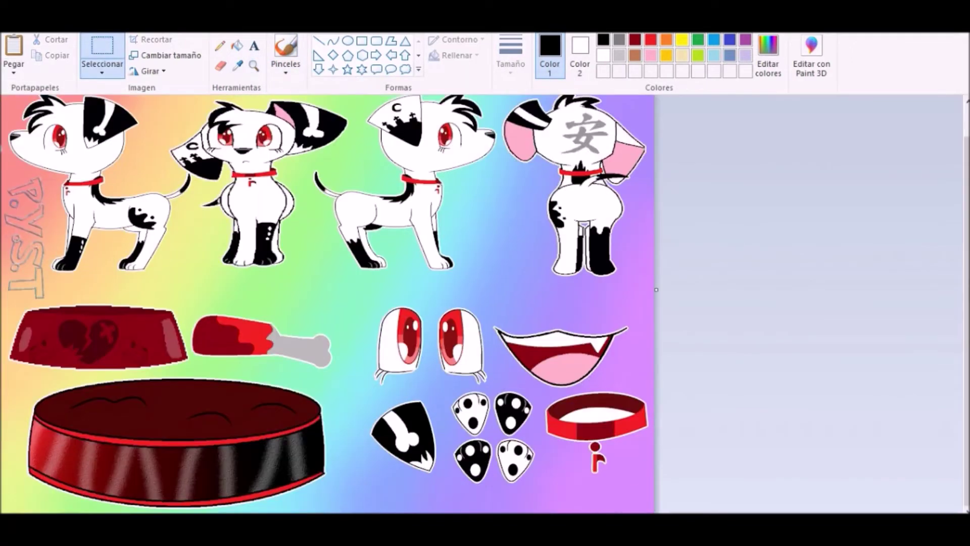
pyautogui.rightClick(625, 271)
pyautogui.click(661, 295)
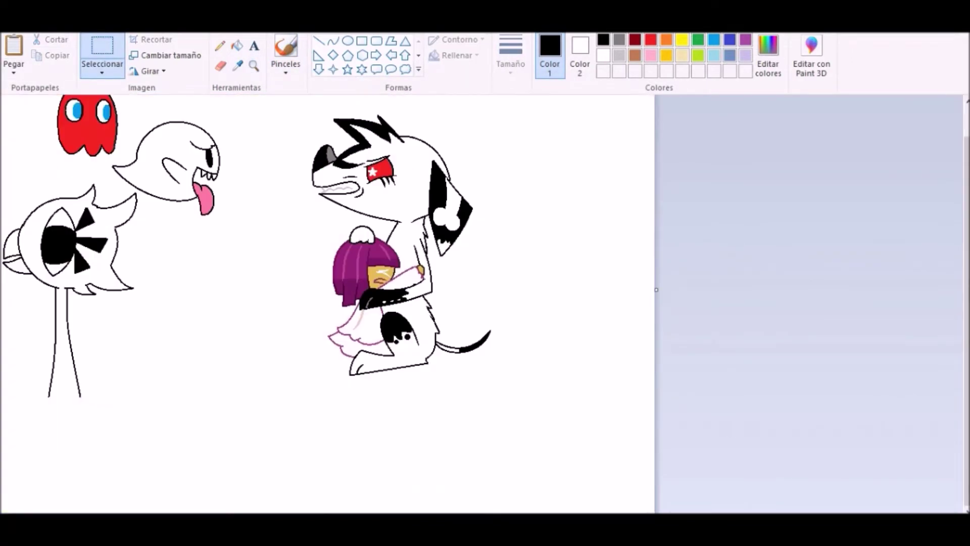
# - Paste the reference with the dog's collar, sample its bright red as the drawing colour, and delete the pasted picture
pyautogui.scroll(3, 485, 303)
pyautogui.hotkey('ctrl', 'v')
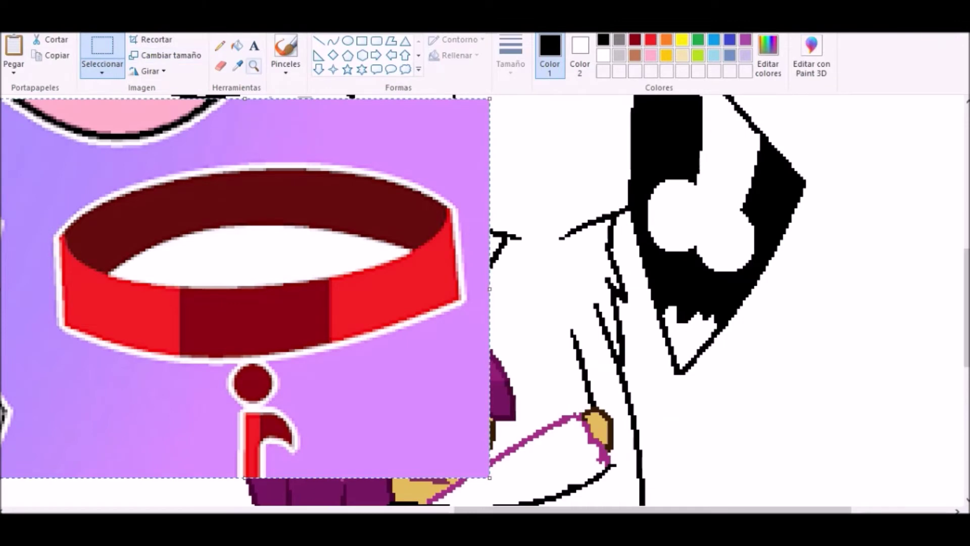
pyautogui.press('Delete')
pyautogui.scroll(2, 485, 304)
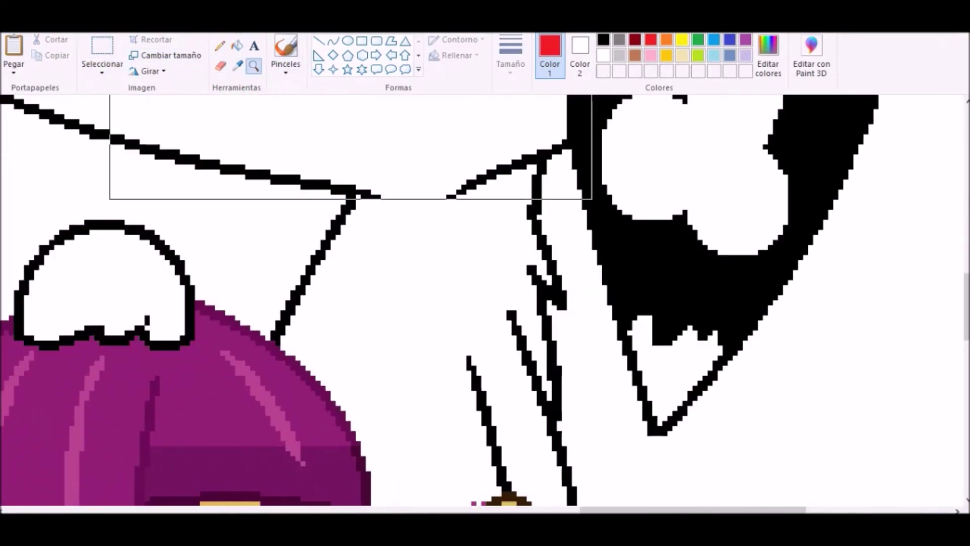
# - Draw the dog's collar as a filled bright red band across the neck, with a dark red section near its front
pyautogui.moveTo(311, 211); pyautogui.dragTo(565, 234)
pyautogui.hotkey('ctrl', '-')
pyautogui.hotkey('ctrl', '-')
pyautogui.hotkey('ctrl', '-')
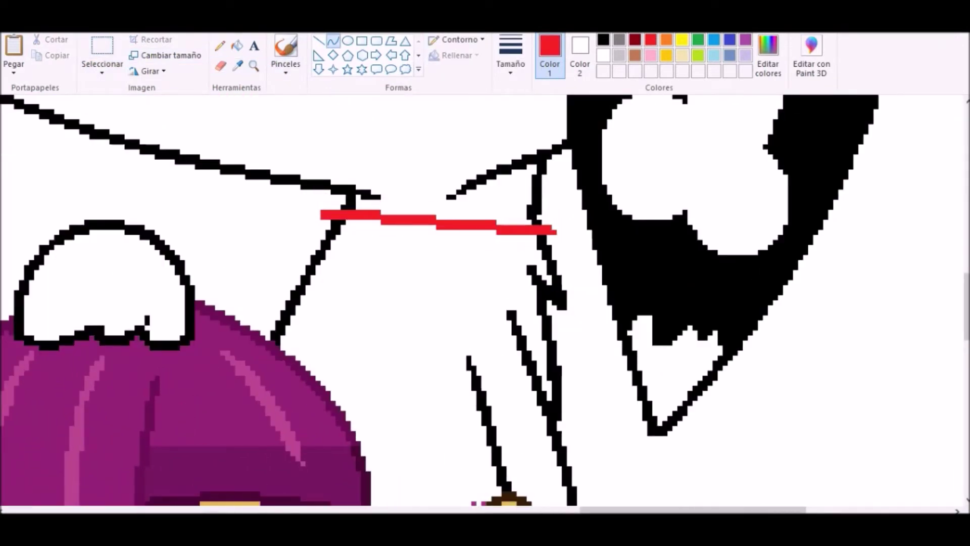
pyautogui.moveTo(435, 223); pyautogui.dragTo(455, 236)
pyautogui.moveTo(285, 273); pyautogui.dragTo(584, 301)
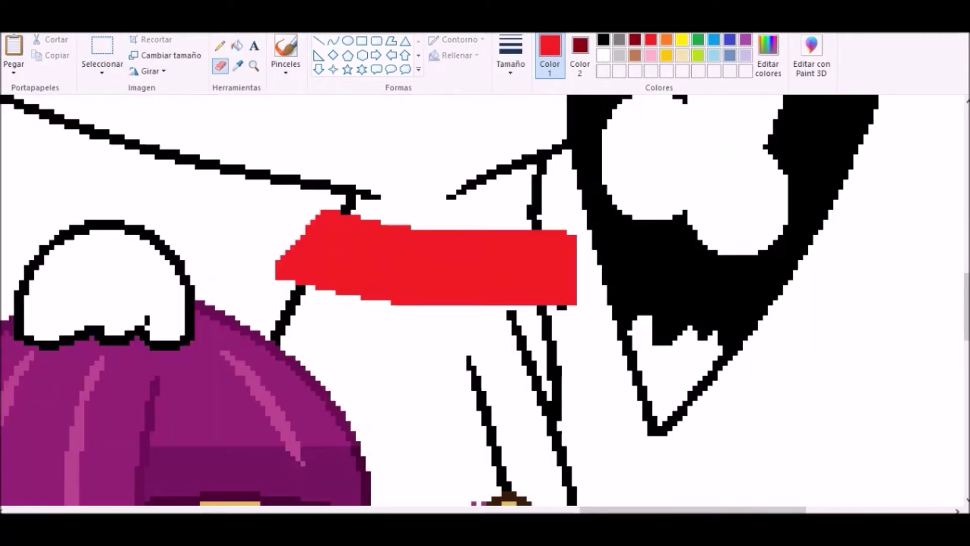
pyautogui.click(386, 220)
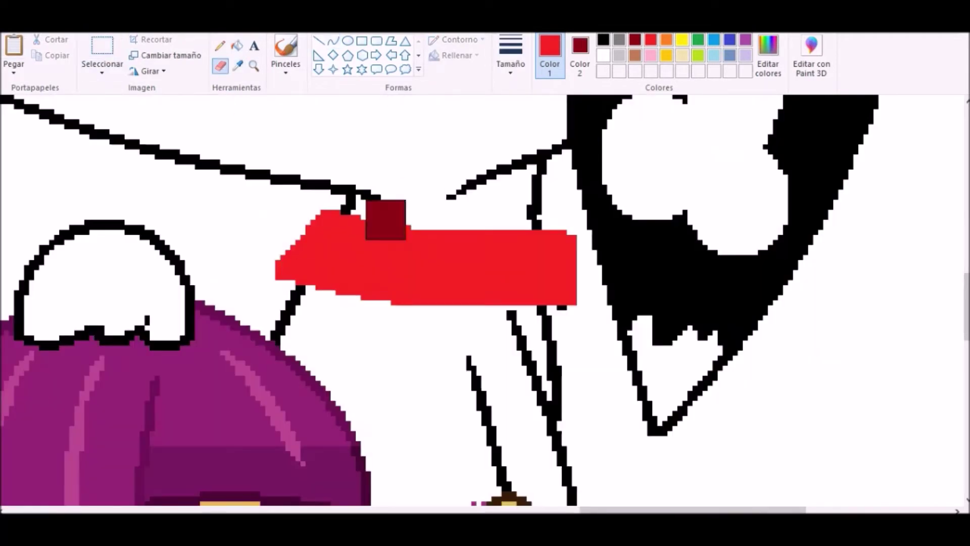
pyautogui.moveTo(373, 242); pyautogui.dragTo(436, 235)
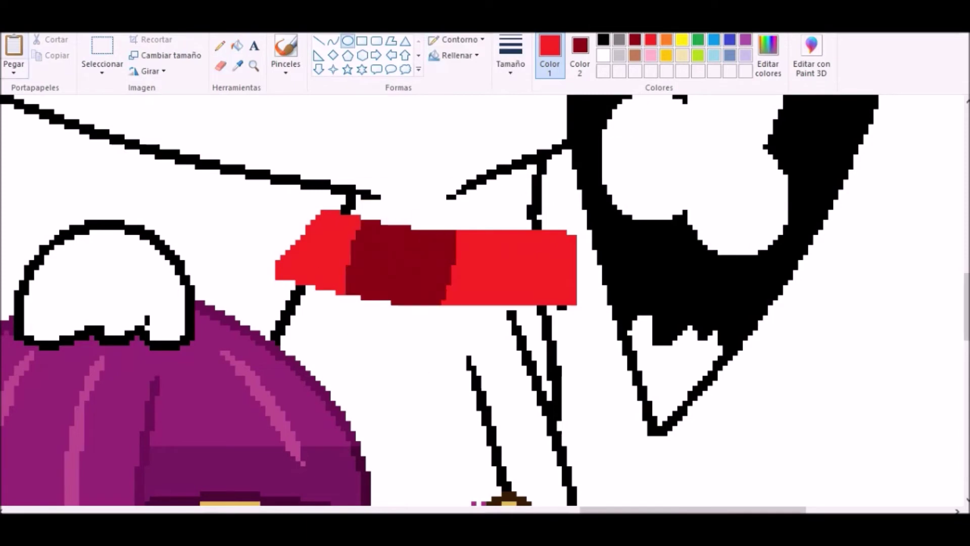
# - Draw the collar's pendant below the band as a filled dark red round knot with a red strip and a dark red tip
pyautogui.click(237, 66)
pyautogui.click(399, 262)
pyautogui.scroll(-3, 378, 220)
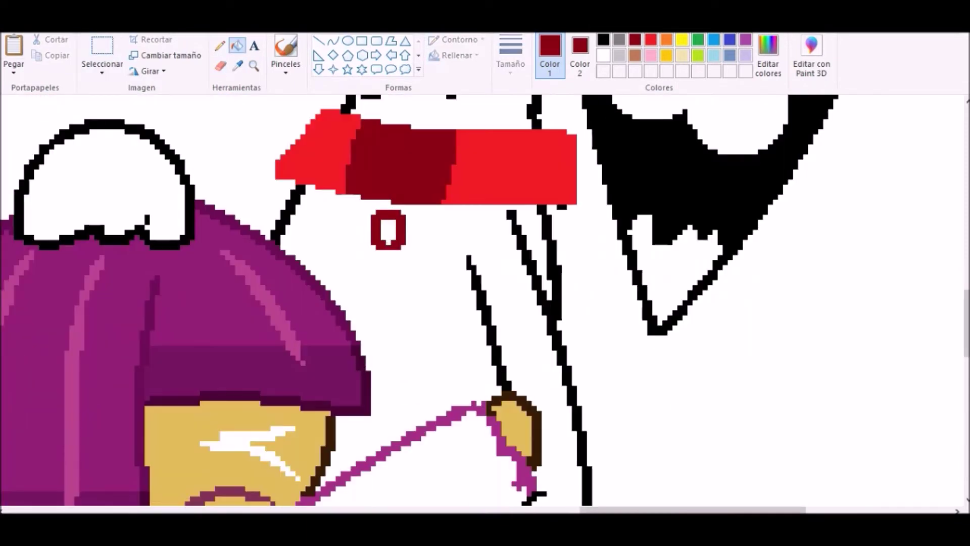
pyautogui.click(505, 166)
pyautogui.scroll(-3, 377, 220)
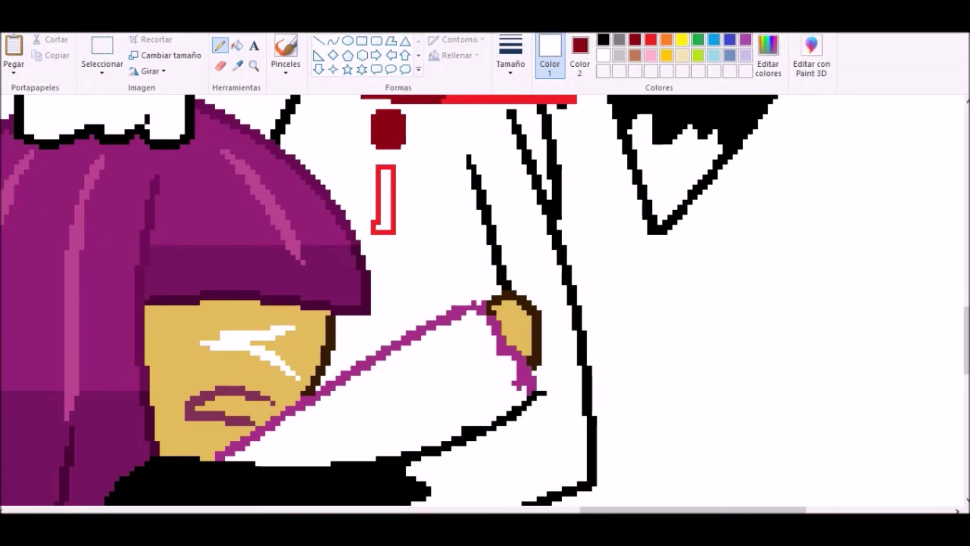
pyautogui.scroll(3, 298, 300)
pyautogui.click(237, 66)
pyautogui.click(516, 162)
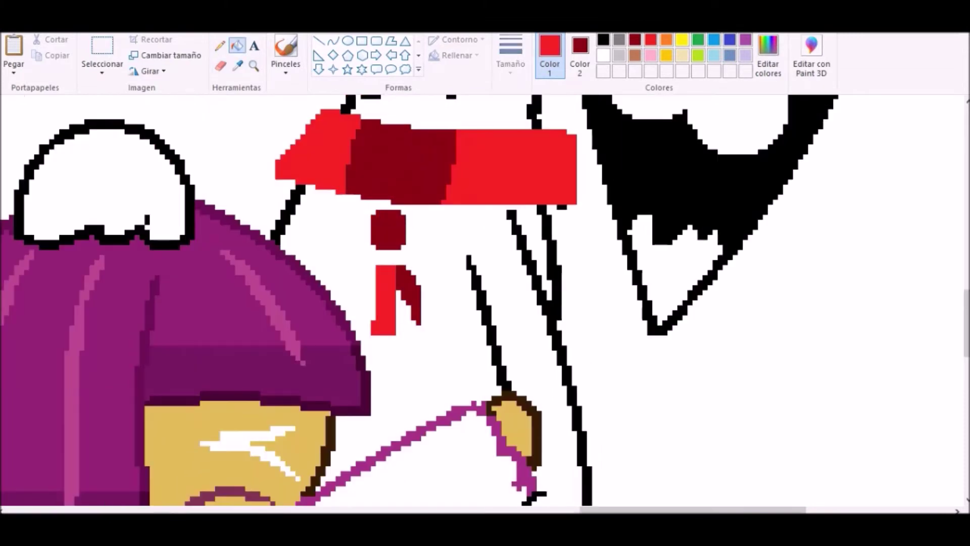
pyautogui.click(254, 65)
pyautogui.rightClick(240, 261)
pyautogui.rightClick(262, 263)
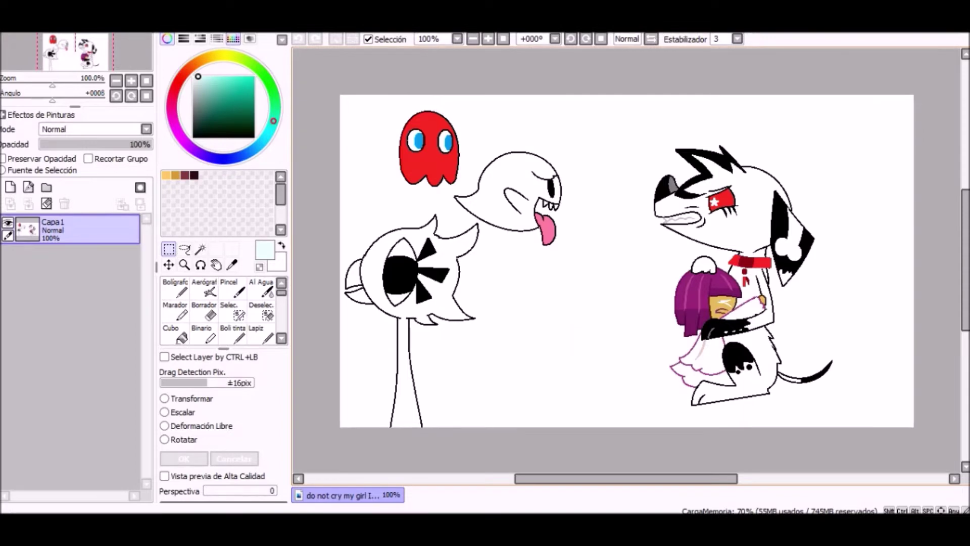
pyautogui.press('w')
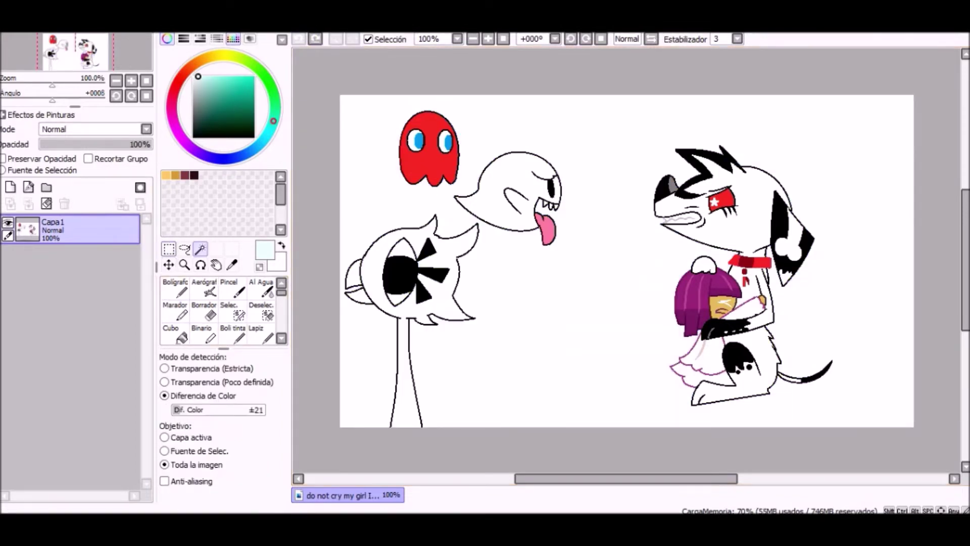
pyautogui.press('l')
pyautogui.moveTo(353, 231); pyautogui.dragTo(436, 207)
pyautogui.hotkey('ctrl', 't')
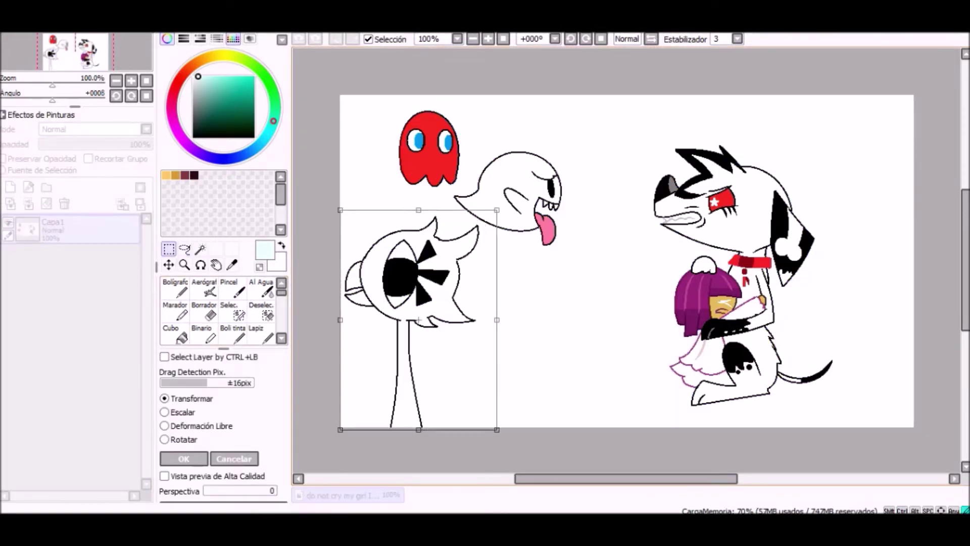
pyautogui.press('Escape')
pyautogui.hotkey('ctrl', 'd')
# - Select the white areas of the dog's head, ear and body and the girl's bun with the Magic Wand
pyautogui.press('w')
pyautogui.scroll(2, 743, 389)
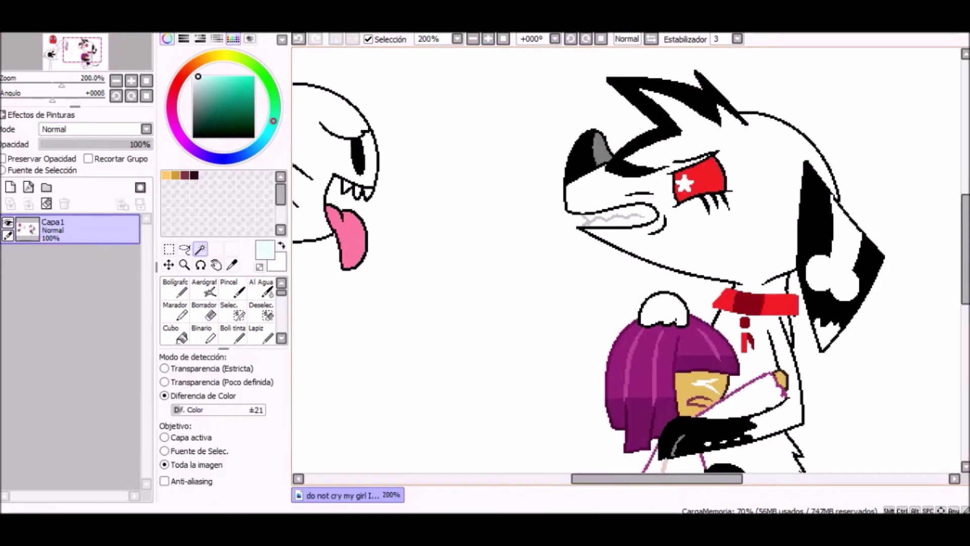
pyautogui.click(652, 132)
pyautogui.click(758, 283)
pyautogui.scroll(-1, 627, 263)
pyautogui.scroll(-1, 772, 228)
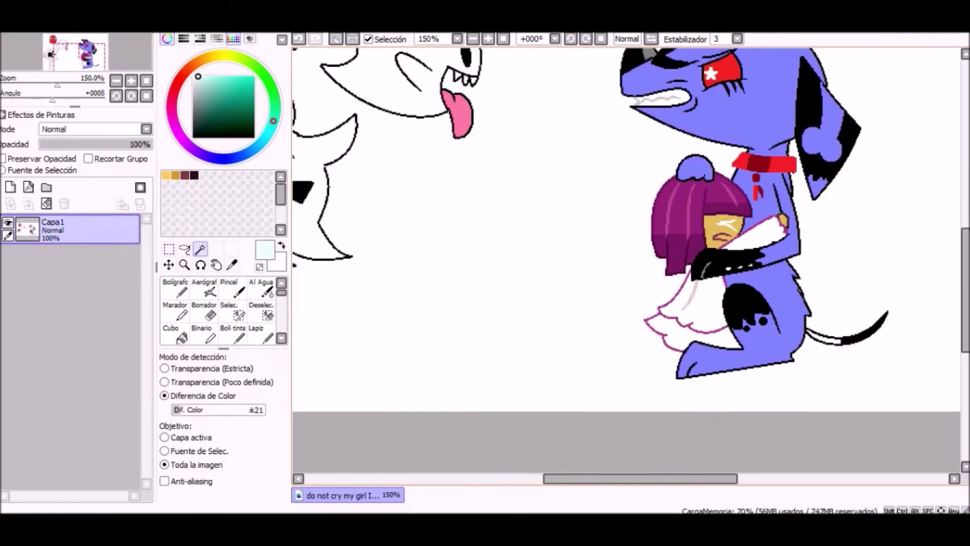
pyautogui.scroll(1, 626, 263)
# - Add the white ghost, its tongue, the red ghost's eyes, and the one-eyed creature's eye whites and side lobes to the selection
pyautogui.hscroll(-5, 627, 263)
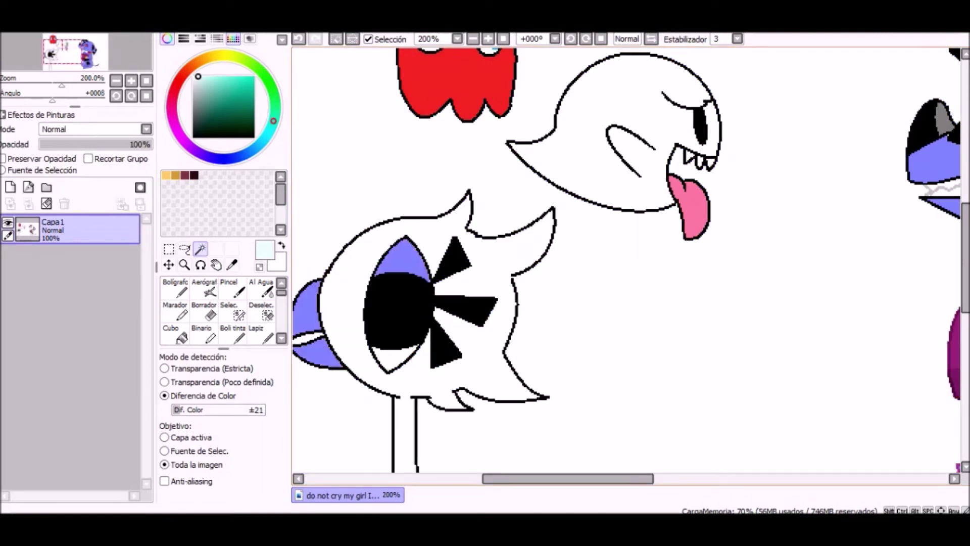
pyautogui.click(631, 126)
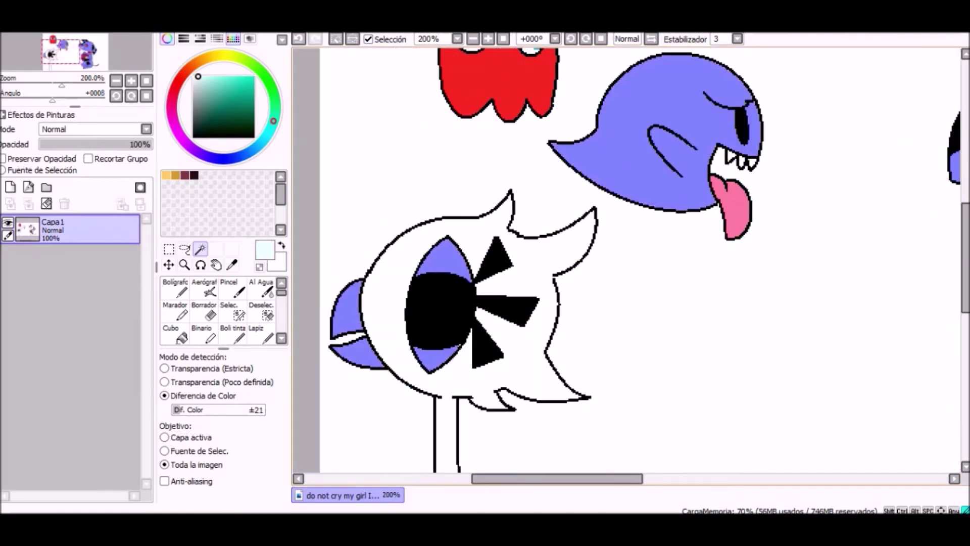
pyautogui.scroll(1, 627, 262)
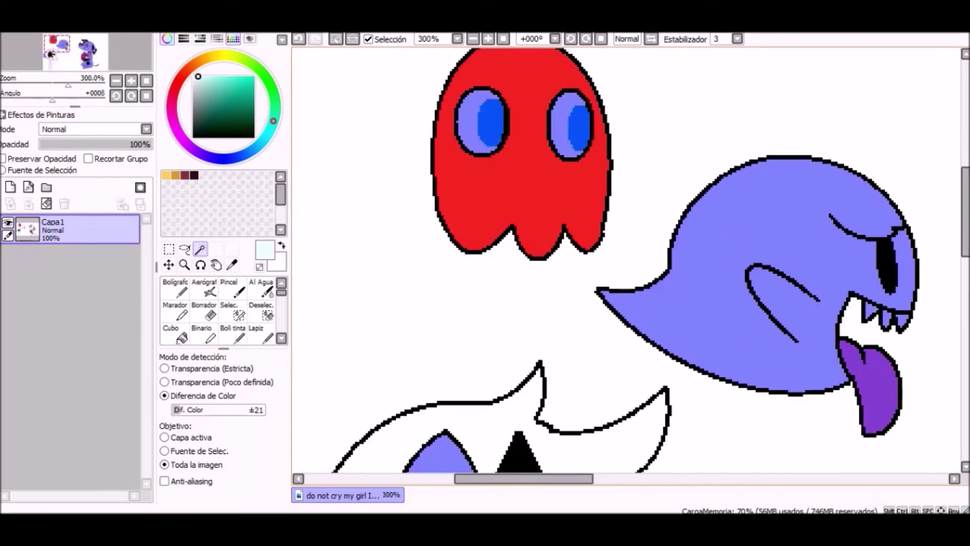
pyautogui.scroll(-2, 627, 263)
pyautogui.scroll(1, 626, 262)
pyautogui.scroll(-3, 627, 262)
pyautogui.scroll(3, 626, 263)
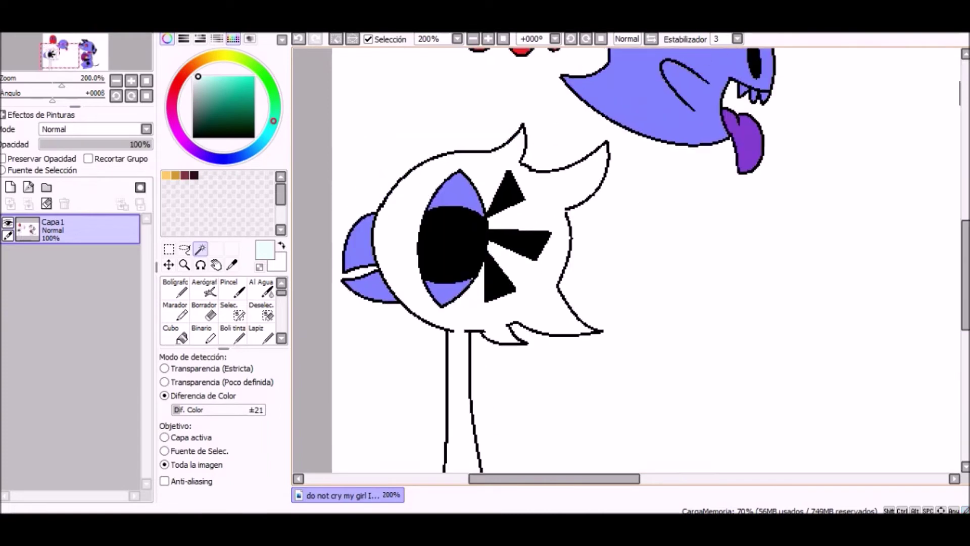
# - Add a new layer above the drawing and set up a black pen with a hard-edged tip at size 10
pyautogui.hotkey('ctrl', 'i')
pyautogui.scroll(-2, 627, 263)
pyautogui.scroll(3, 626, 263)
pyautogui.hotkey('ctrl', 'shift', 'n')
pyautogui.press('n')
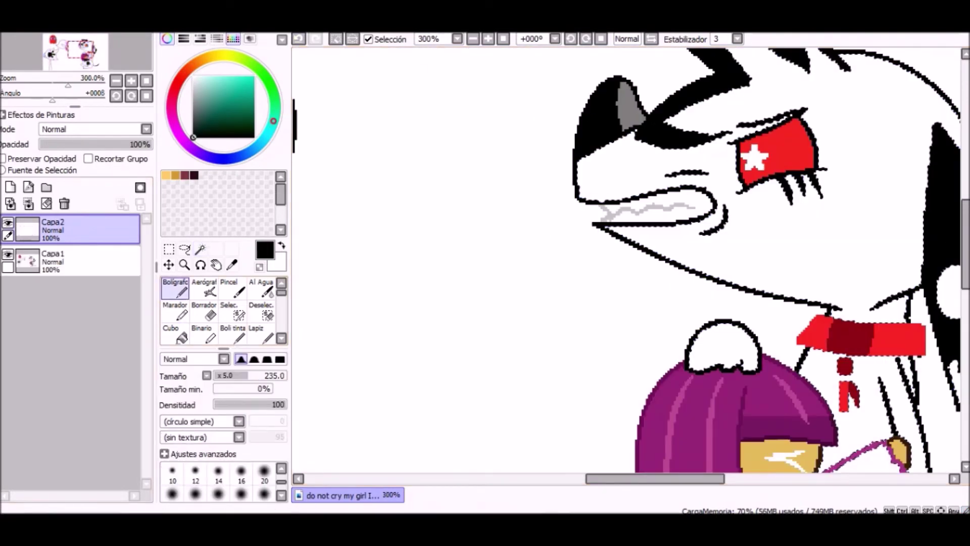
pyautogui.click(279, 358)
pyautogui.click(172, 469)
# - Paint black shadow areas along the dog's hair, the back of its head, its snout and its ear
pyautogui.scroll(-2, 626, 263)
pyautogui.scroll(2, 626, 263)
pyautogui.moveTo(869, 255); pyautogui.dragTo(722, 125)
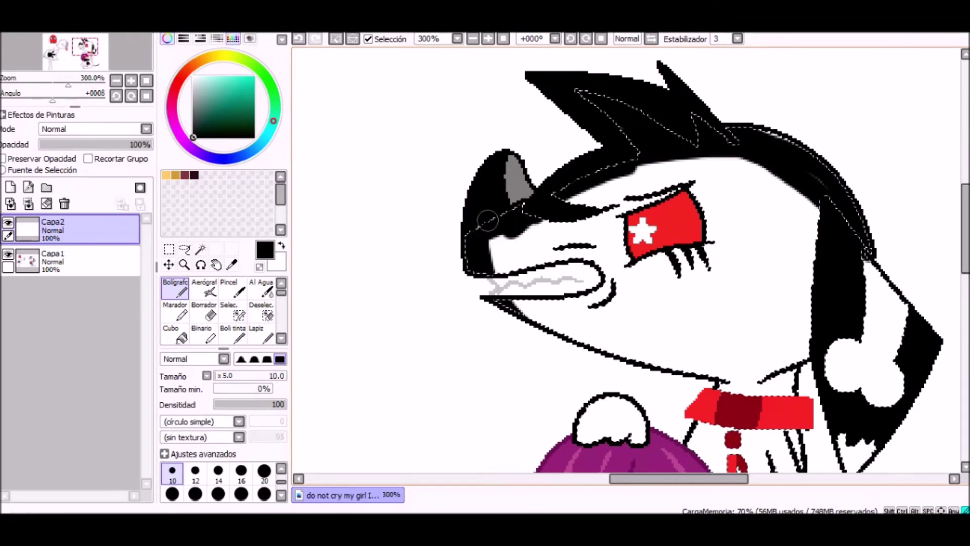
pyautogui.scroll(-1, 488, 220)
pyautogui.scroll(-3, 582, 189)
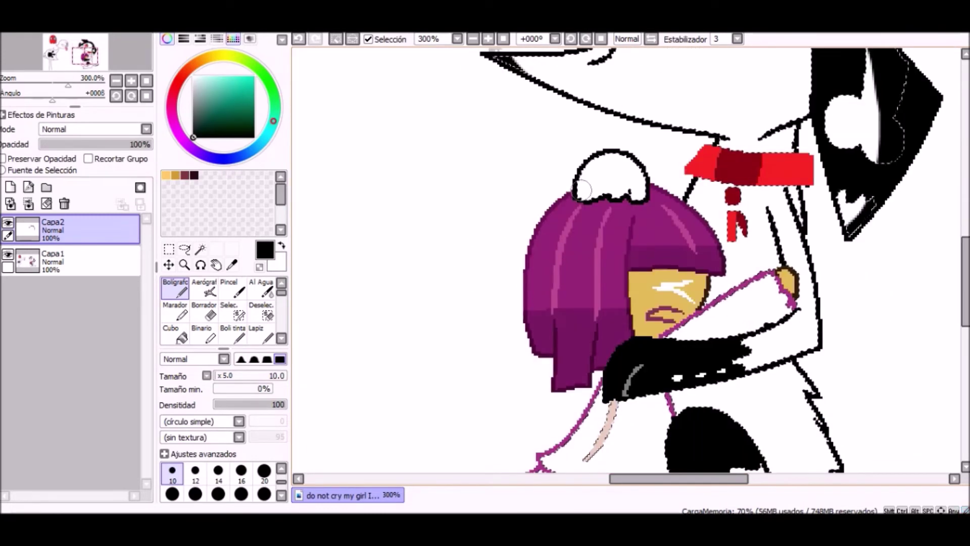
# - Paint black shadows along the underside of the dog's forearm, its back, and the lower edge and front of its leg
pyautogui.scroll(-1, 783, 445)
pyautogui.scroll(-2, 783, 445)
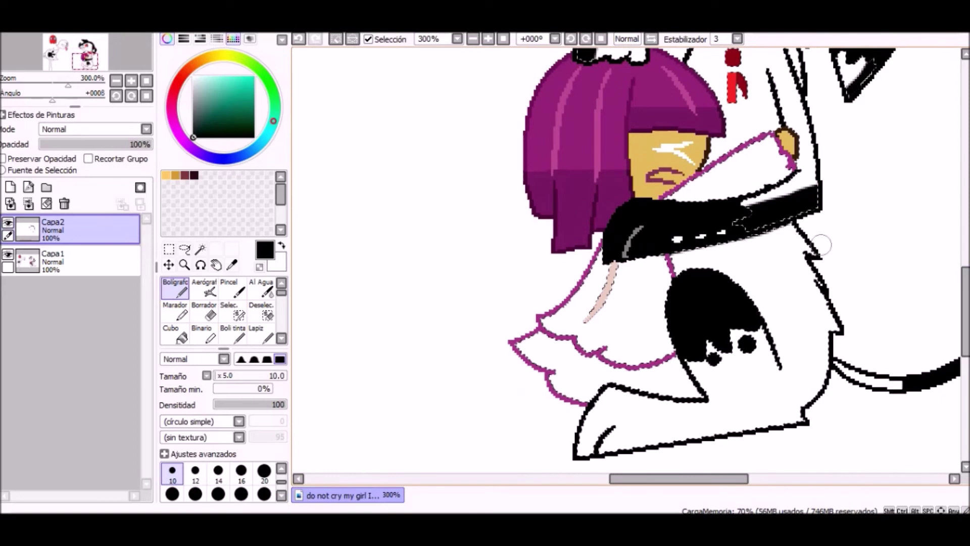
pyautogui.hotkey('ctrl', 'z')
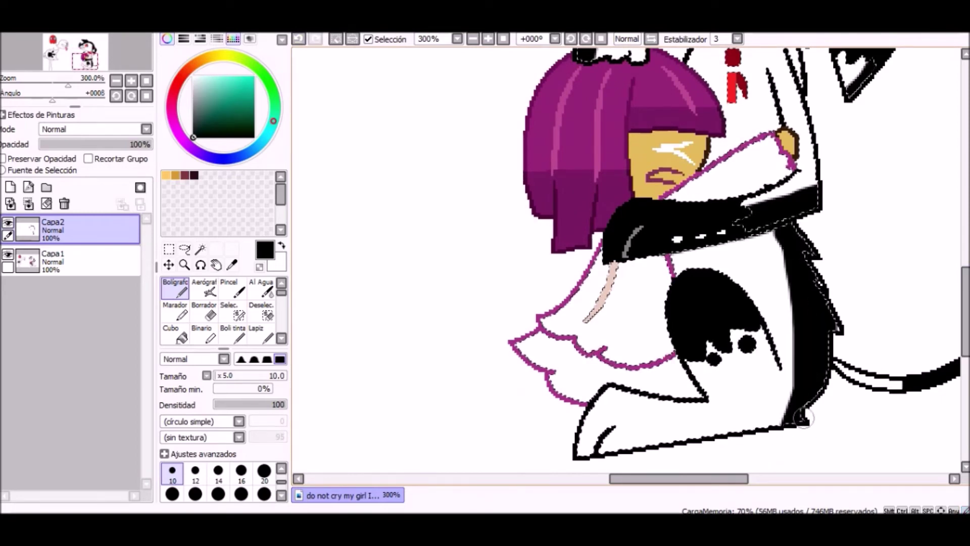
pyautogui.moveTo(614, 390); pyautogui.dragTo(600, 415)
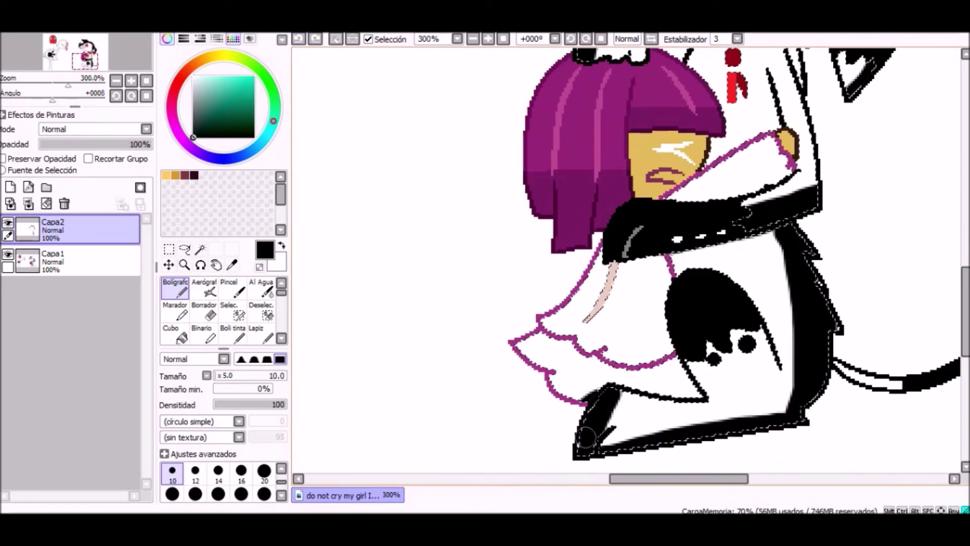
# - Shade the girl's dress, sleeve and one side of her bun in black, undoing the oversized sleeve strokes and using pen size 5
pyautogui.moveTo(613, 262); pyautogui.dragTo(556, 341)
pyautogui.scroll(2, 601, 275)
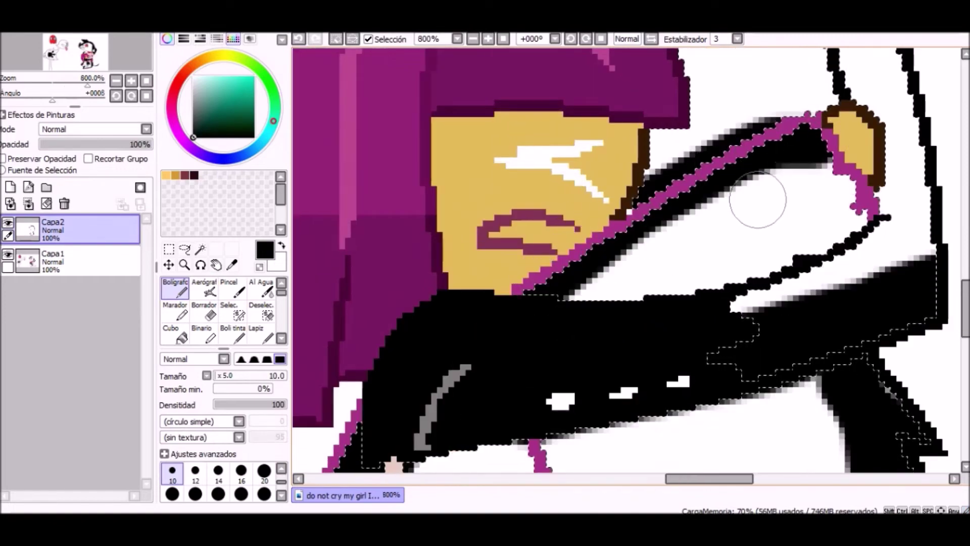
pyautogui.hotkey('ctrl', 'z')
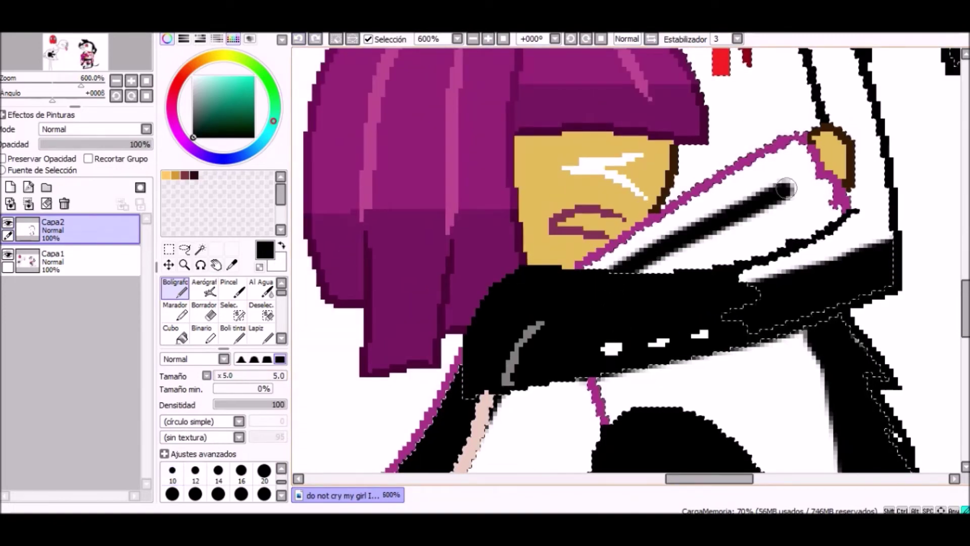
pyautogui.scroll(-3, 626, 245)
pyautogui.scroll(3, 602, 308)
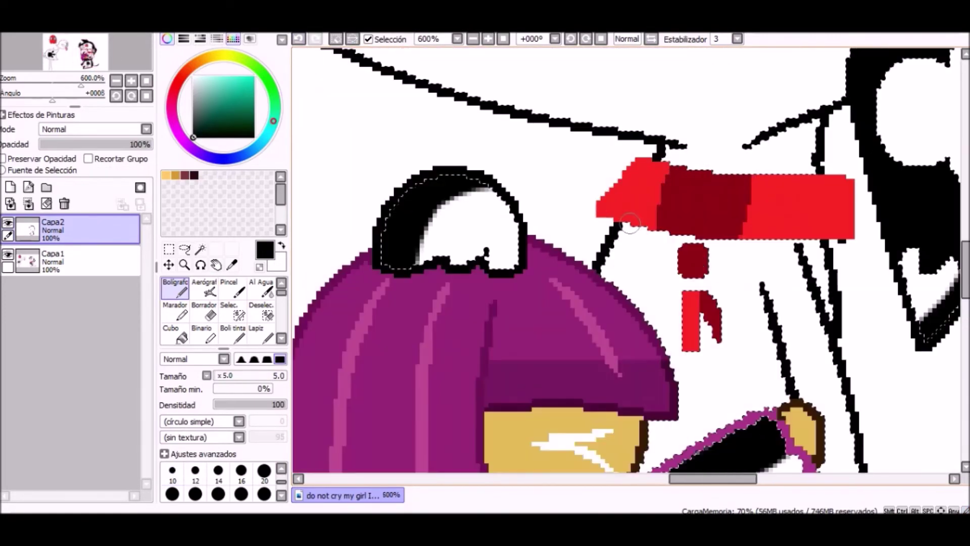
# - Draw a black curve across the white ghost from brow to tail and fill the area above it with black
pyautogui.scroll(-5, 602, 309)
pyautogui.scroll(4, 694, 174)
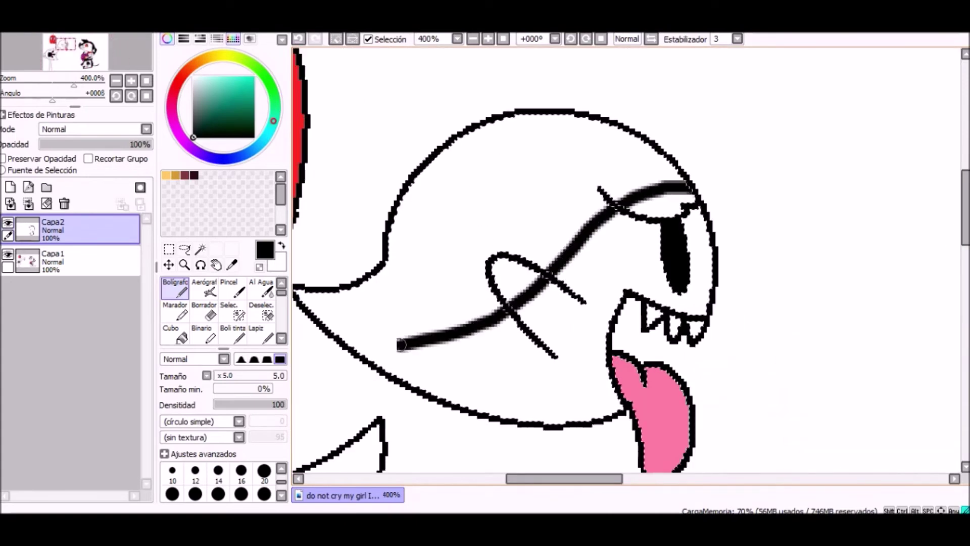
pyautogui.click(174, 333)
pyautogui.click(485, 167)
# - Paint the upper halves of the red ghost's eyes black with the pen
pyautogui.scroll(-5, 626, 260)
pyautogui.click(175, 288)
pyautogui.scroll(6, 357, 216)
pyautogui.moveTo(335, 262)
pyautogui.mouseDown()
pyautogui.moveTo(445, 172)
pyautogui.moveTo(418, 195)
pyautogui.mouseUp()
pyautogui.scroll(-3, 680, 222)
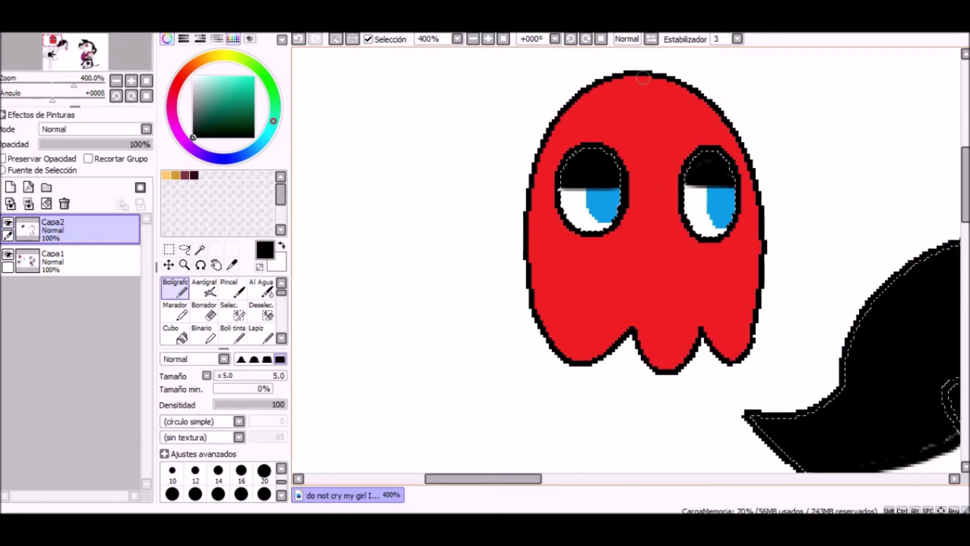
# - Select the red ghost's body, draw a black dividing line down it, and fill its right half with black
pyautogui.click(200, 248)
pyautogui.click(526, 227)
pyautogui.click(174, 288)
pyautogui.moveTo(613, 80)
pyautogui.mouseDown()
pyautogui.moveTo(654, 364)
pyautogui.moveTo(633, 176)
pyautogui.mouseUp()
pyautogui.hotkey('ctrl', 'z')
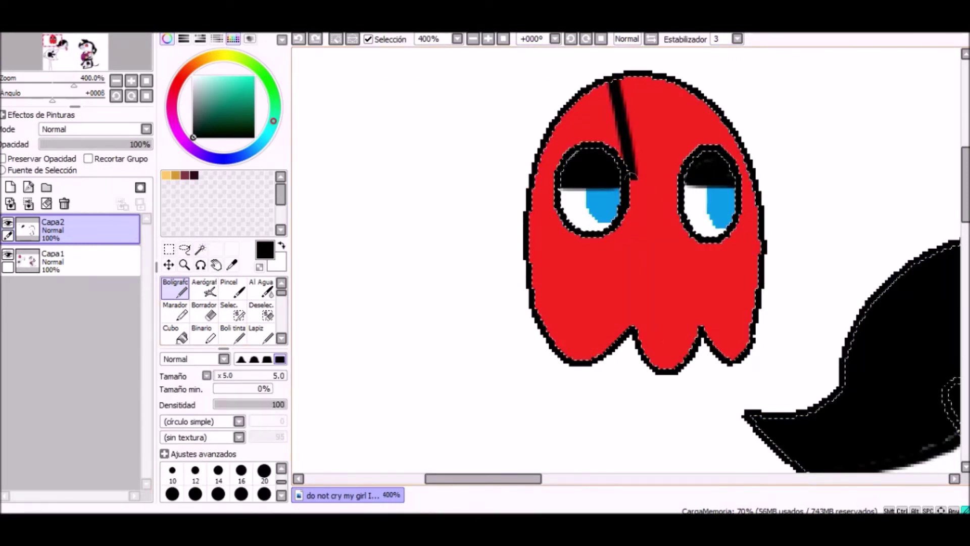
pyautogui.moveTo(625, 74); pyautogui.dragTo(661, 323)
pyautogui.click(171, 333)
pyautogui.click(722, 283)
# - Paint black shadows along the outer edges of the one-eyed creature's two side lobes
pyautogui.scroll(-2, 722, 283)
pyautogui.scroll(-3, 723, 283)
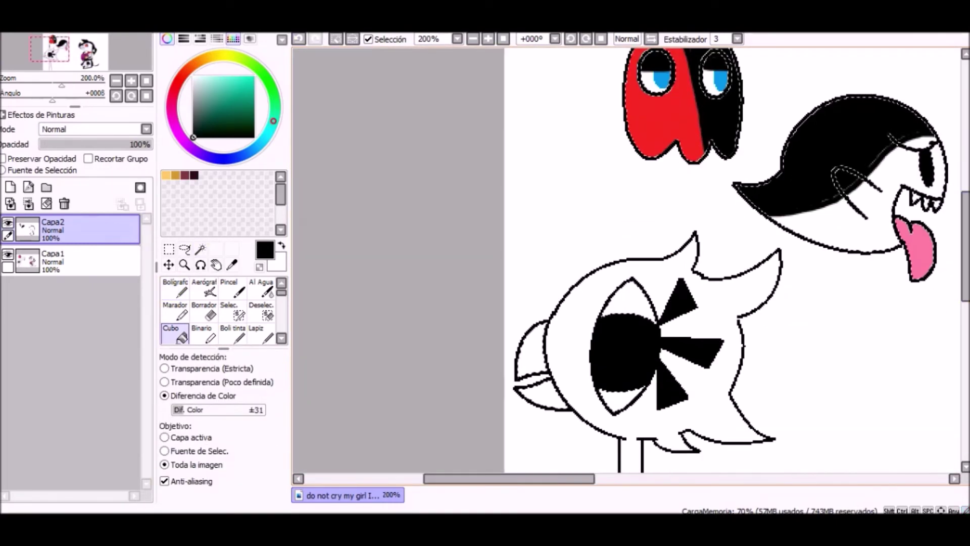
pyautogui.scroll(3, 525, 384)
pyautogui.click(174, 288)
pyautogui.moveTo(621, 96)
pyautogui.mouseDown()
pyautogui.moveTo(505, 329)
pyautogui.moveTo(510, 349)
pyautogui.mouseUp()
pyautogui.moveTo(506, 376)
pyautogui.mouseDown()
pyautogui.moveTo(677, 462)
pyautogui.moveTo(707, 468)
pyautogui.mouseUp()
pyautogui.scroll(-4, 535, 448)
pyautogui.hscroll(3, 535, 448)
pyautogui.scroll(-3, 661, 333)
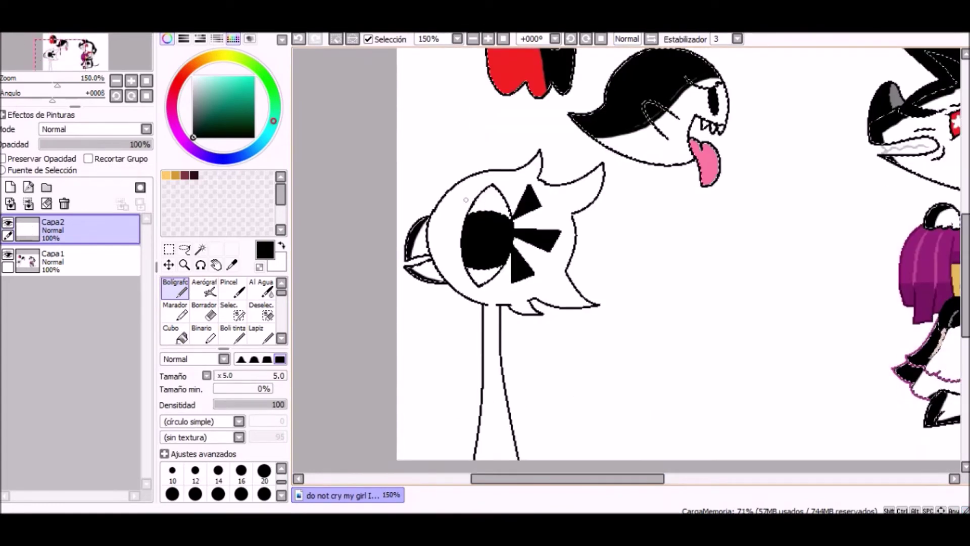
# - Enlarge the pen to size 25 and paint the upper corner of the one-eyed creature's eye white black
pyautogui.scroll(3, 540, 170)
pyautogui.click(201, 248)
pyautogui.click(174, 288)
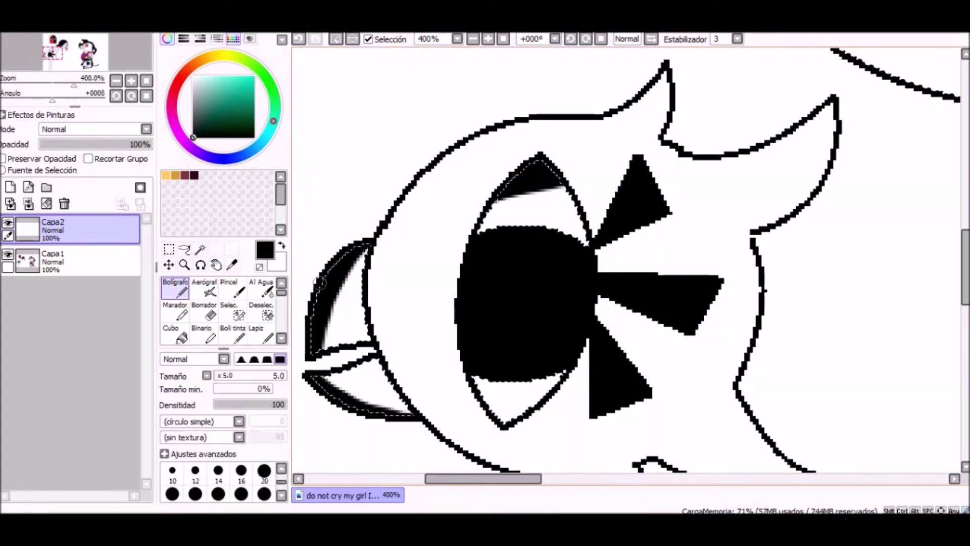
pyautogui.press('[')
pyautogui.press('[')
pyautogui.press('[')
pyautogui.press('[')
pyautogui.press('[')
pyautogui.press('[')
pyautogui.scroll(-1, 552, 162)
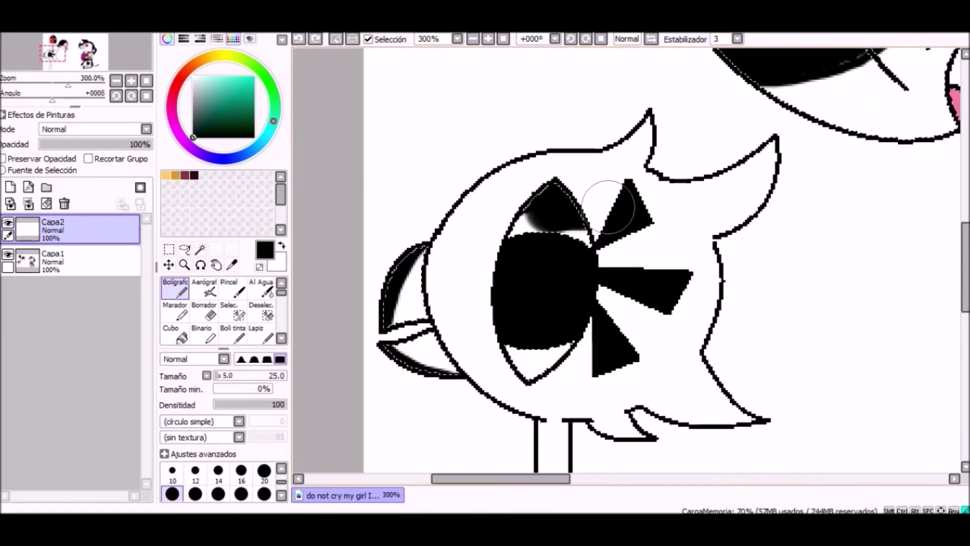
pyautogui.scroll(-1, 515, 183)
pyautogui.scroll(2, 515, 183)
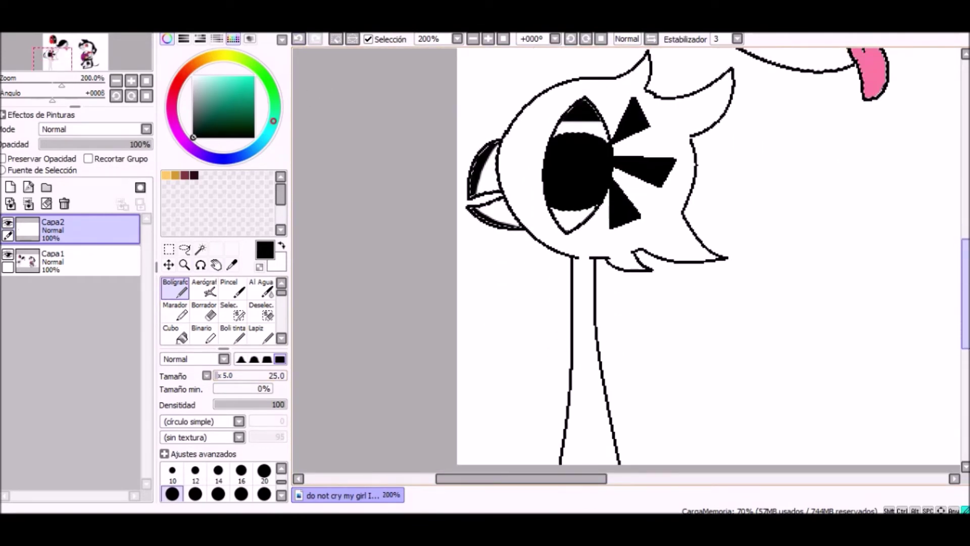
# - Select the one-eyed creature's head and legs and paint the pointed tufts on the right side of its head black
pyautogui.scroll(2, 592, 220)
pyautogui.scroll(-4, 592, 221)
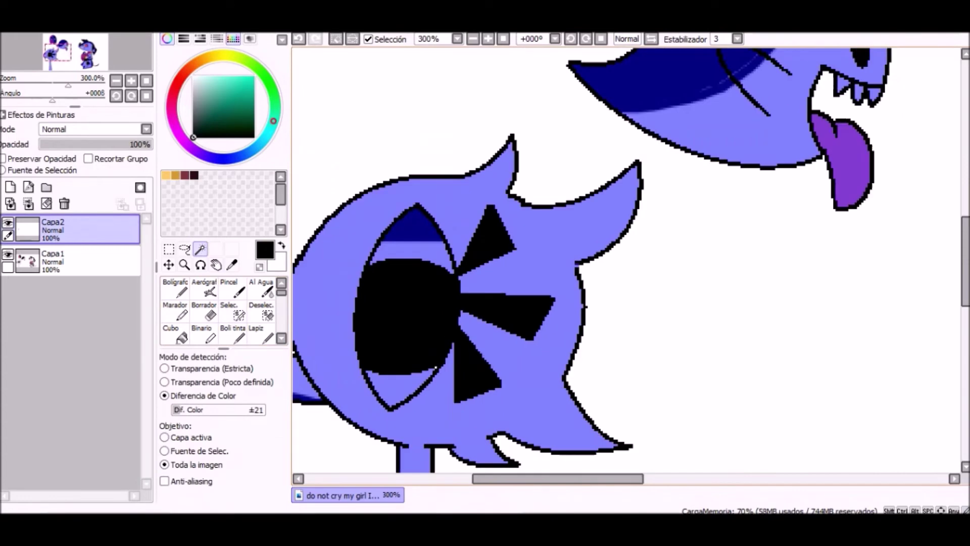
pyautogui.scroll(1, 592, 221)
pyautogui.moveTo(592, 221); pyautogui.dragTo(702, 164)
pyautogui.scroll(-4, 630, 390)
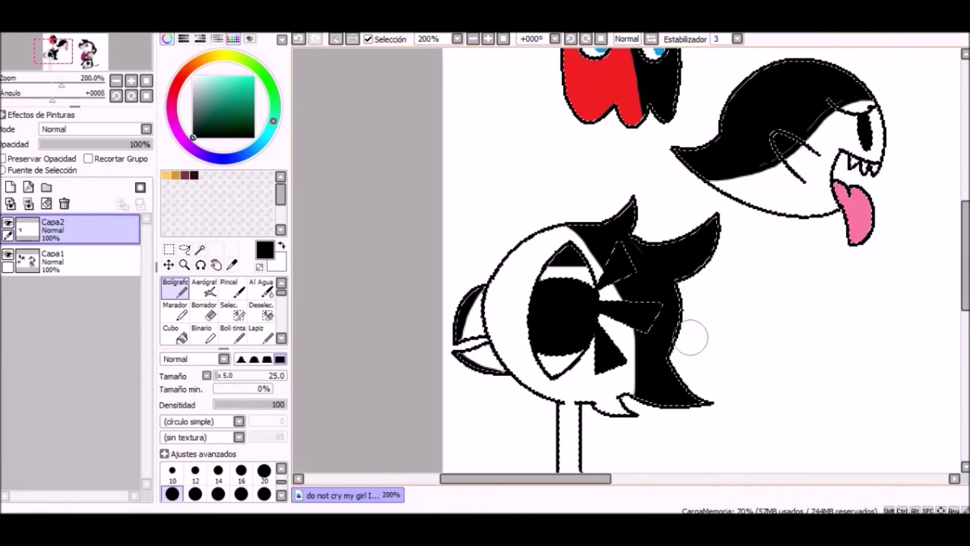
# - Shade the dog's ear and forearm in black and lower the shading layer's opacity to 9%
pyautogui.hotkey('ctrl', 'd')
pyautogui.press('m')
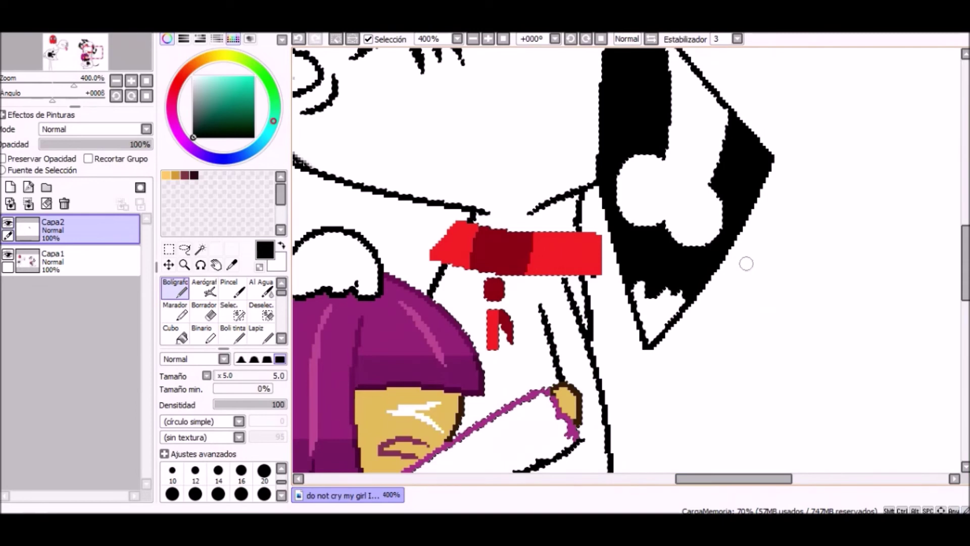
pyautogui.moveTo(703, 79); pyautogui.dragTo(705, 245)
pyautogui.press('b')
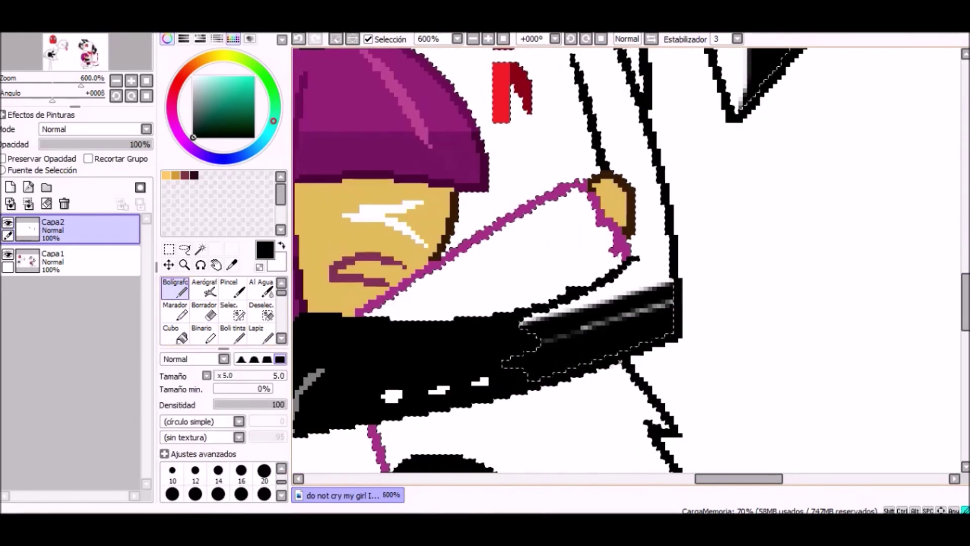
pyautogui.scroll(-5, 626, 260)
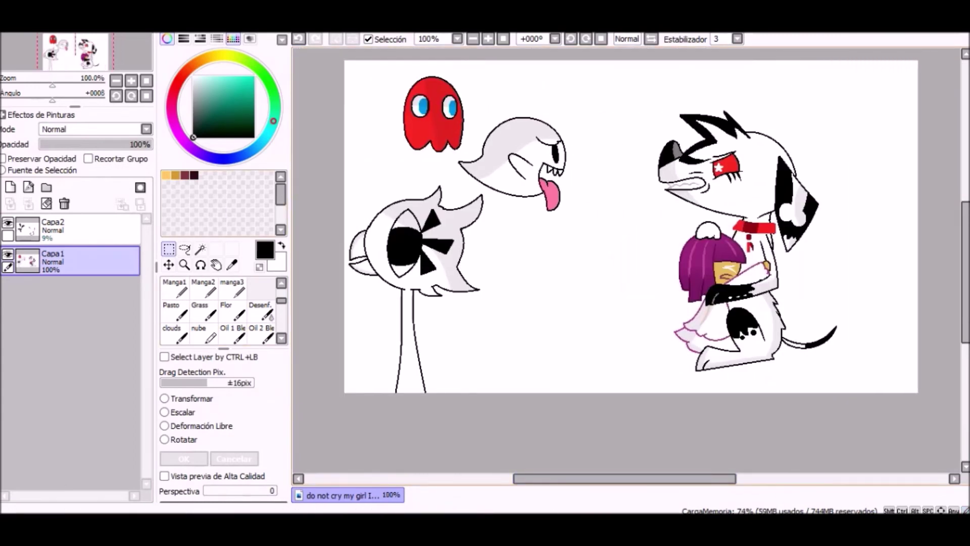
# - Paste the palace hall picture as a new layer, fit it to the canvas and place it beneath the character layers
pyautogui.hotkey('ctrl', 'v')
pyautogui.hotkey('ctrl', 't')
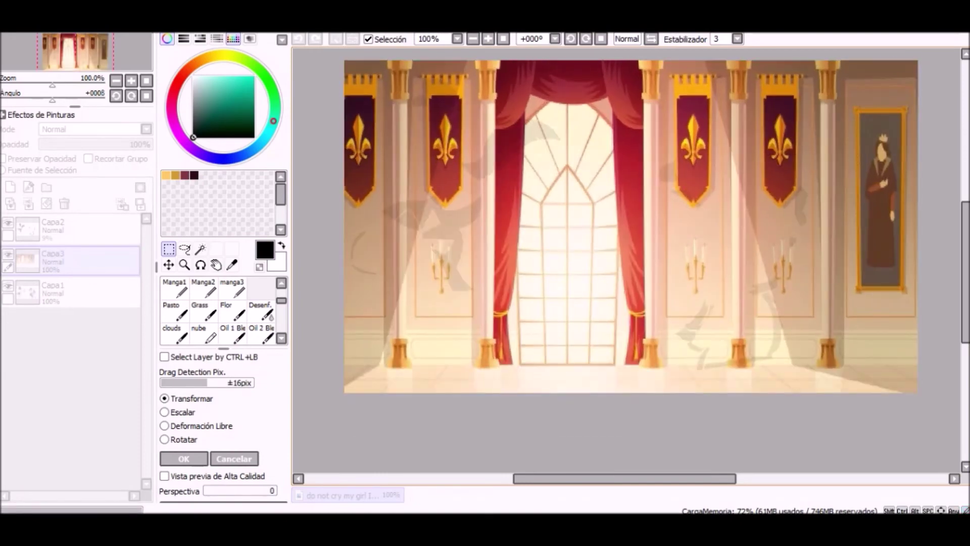
pyautogui.press('Return')
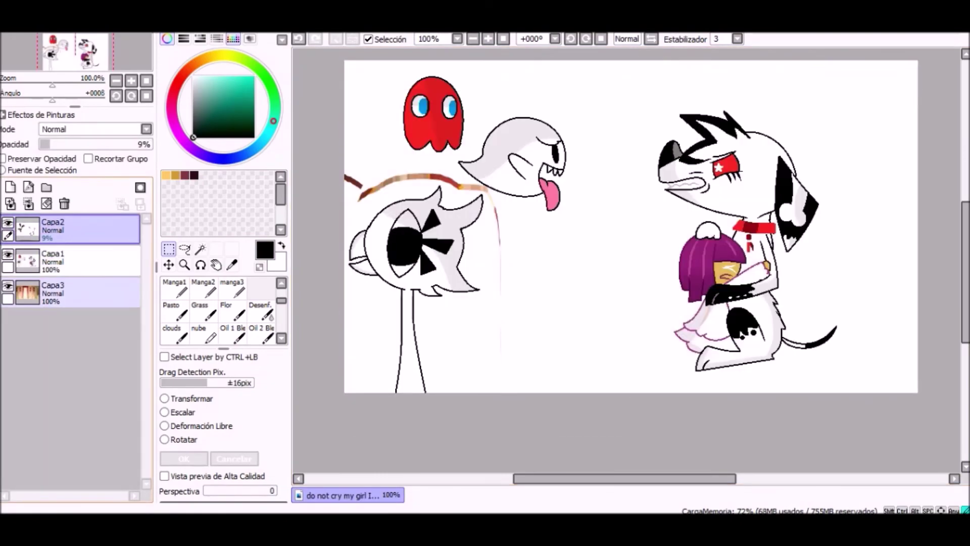
# - Select the white area around the characters on Capa1 by colour difference and delete it
pyautogui.click(70, 293)
pyautogui.hotkey('ctrl', '+')
pyautogui.click(71, 260)
pyautogui.click(200, 248)
pyautogui.click(70, 228)
pyautogui.click(71, 260)
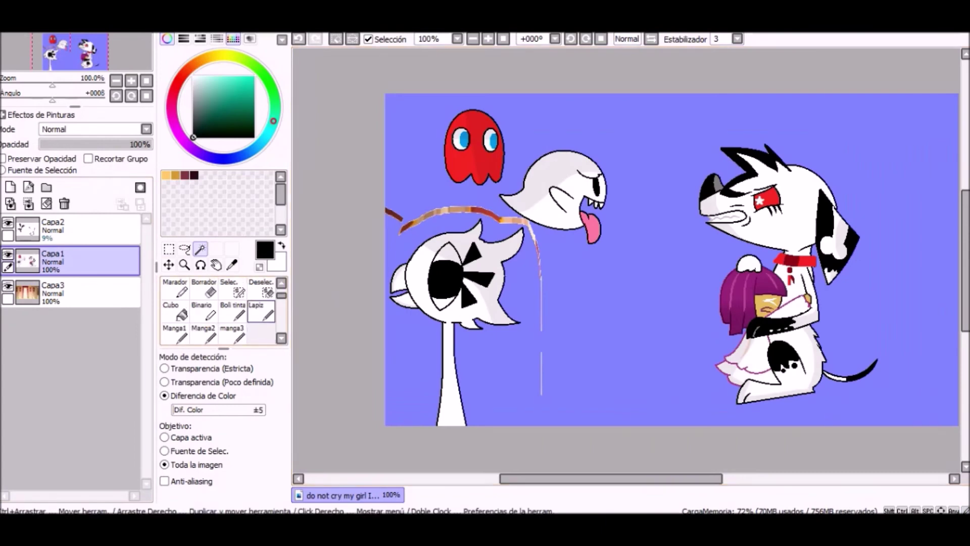
pyautogui.press('m')
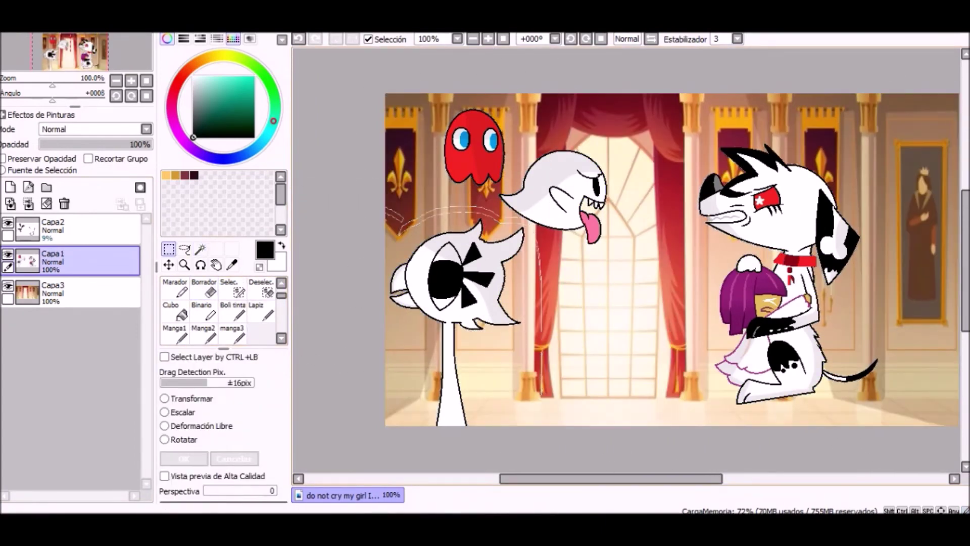
# - Enlarge the palace hall picture on Capa3 beyond the canvas edges and reposition it behind the characters
pyautogui.click(70, 293)
pyautogui.hotkey('ctrl', 't')
pyautogui.moveTo(702, 255); pyautogui.dragTo(686, 222)
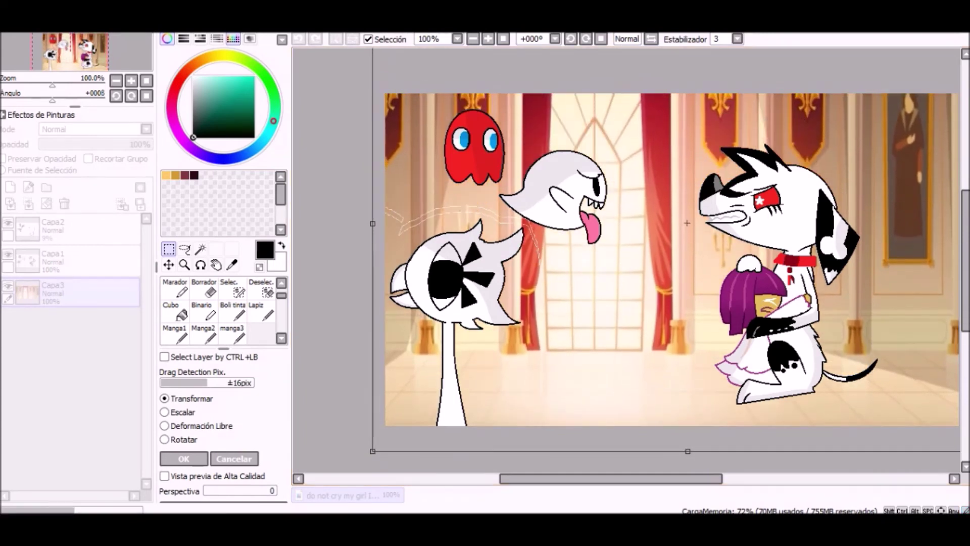
pyautogui.press('Return')
# - Erase the stray white arc lines around the one-eyed creature and the white ghost on Capa1
pyautogui.scroll(2, 459, 222)
pyautogui.press('e')
pyautogui.hotkey('ctrl', 'z')
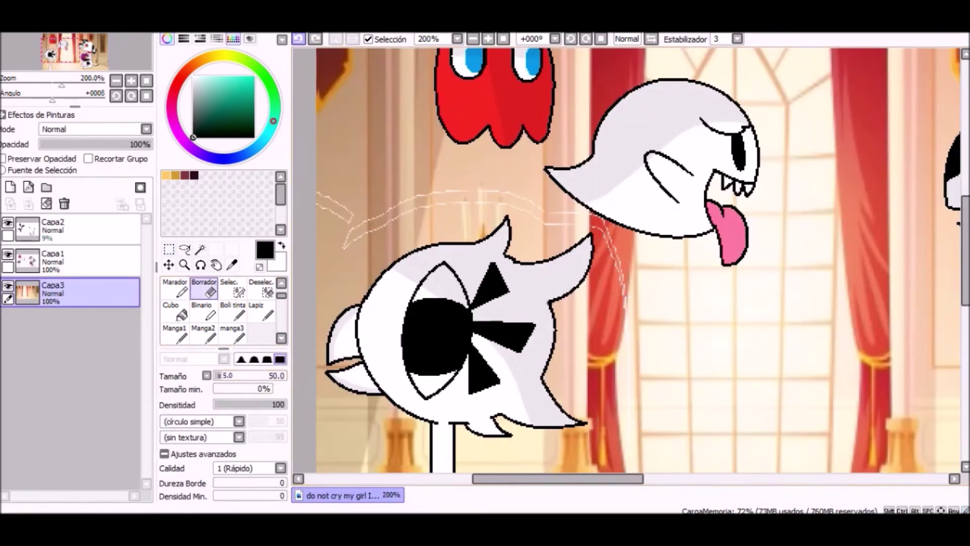
pyautogui.scroll(3, 477, 202)
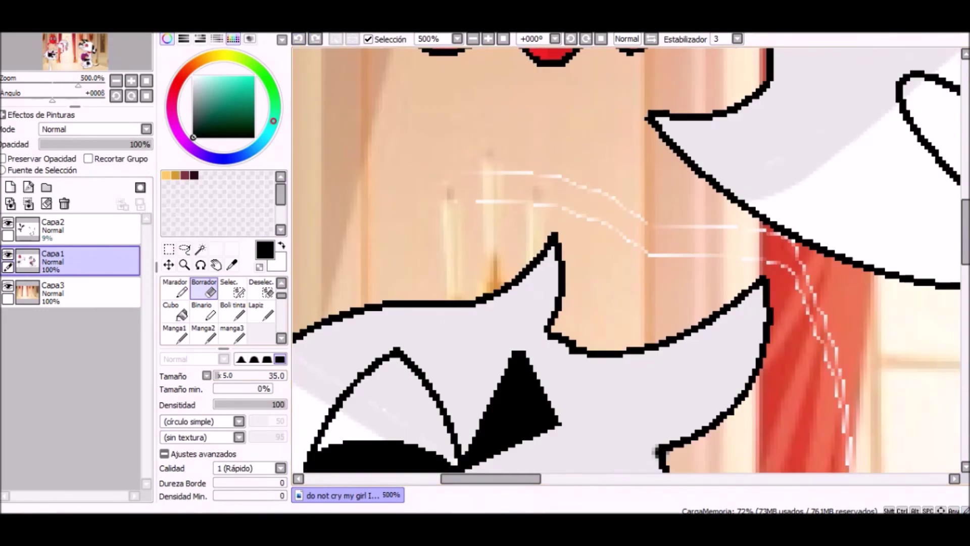
pyautogui.scroll(-4, 862, 416)
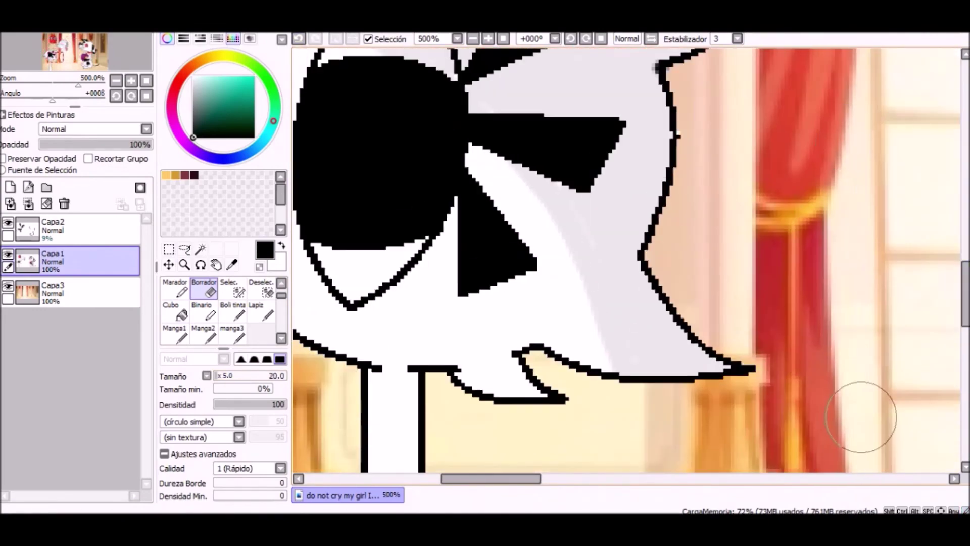
pyautogui.scroll(4, 662, 258)
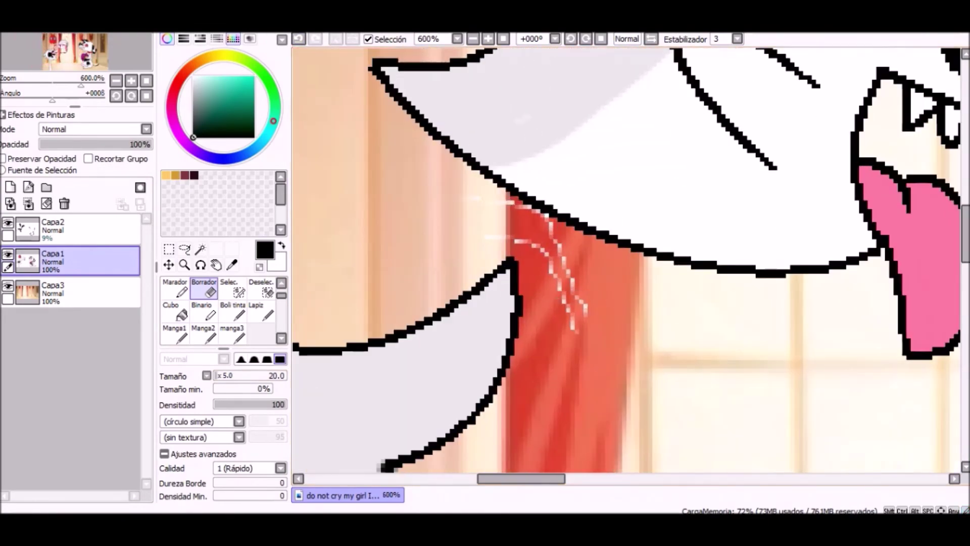
pyautogui.scroll(-6, 570, 260)
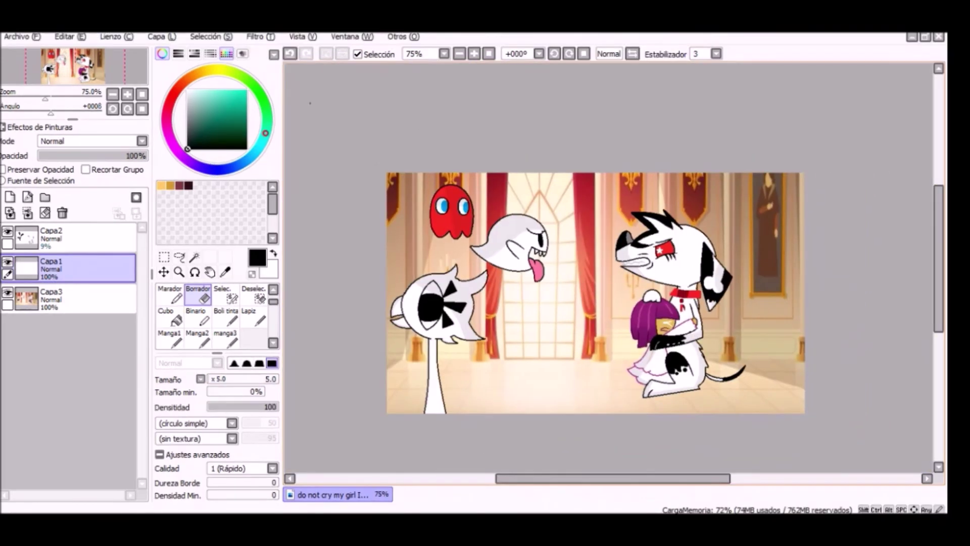
# - Try a hue and saturation adjustment on the palace hall background with saturation -32 and luminance -12
pyautogui.click(166, 21)
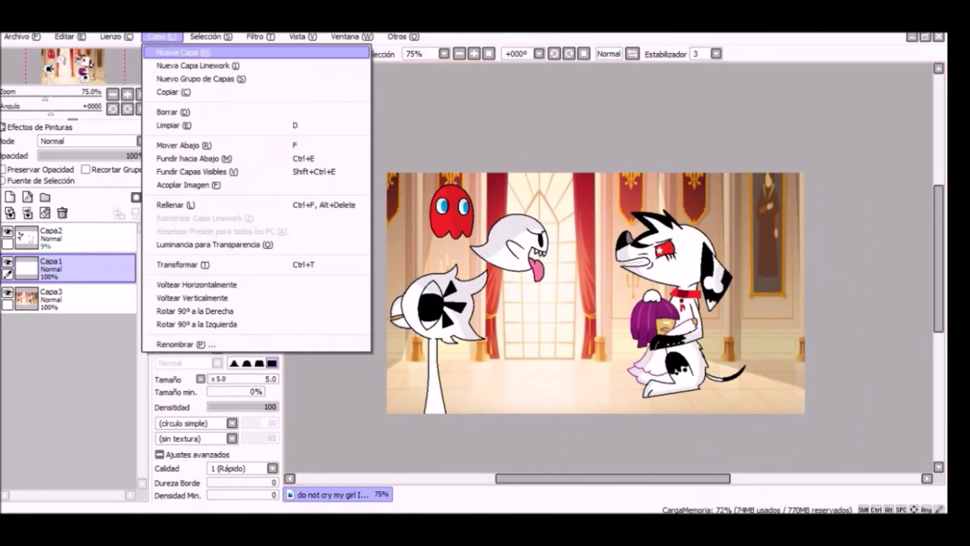
pyautogui.click(53, 291)
pyautogui.click(120, 20)
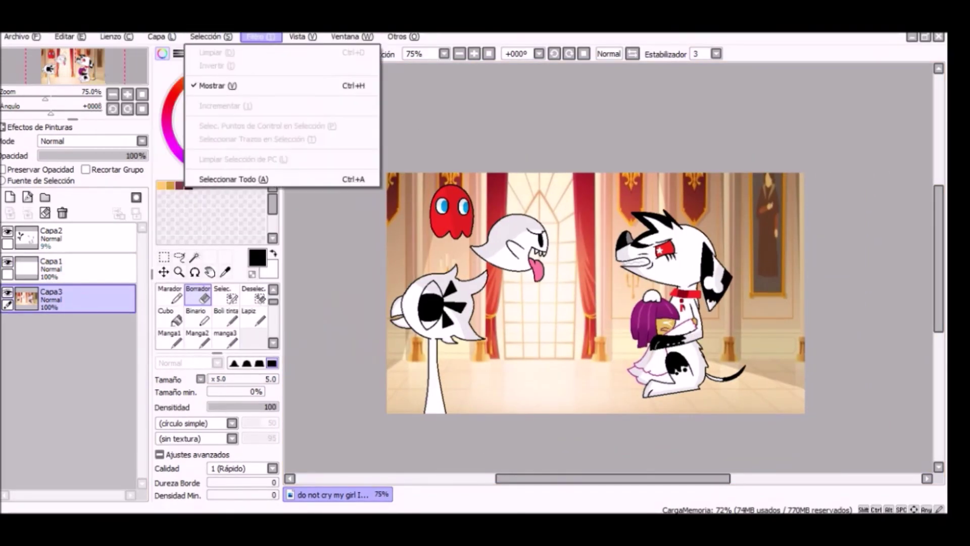
pyautogui.hotkey('ctrl', 'u')
pyautogui.press('Left')
pyautogui.press('Left')
pyautogui.press('Left')
pyautogui.press('Left')
pyautogui.press('Left')
pyautogui.press('Left')
pyautogui.press('Left')
pyautogui.press('Left')
pyautogui.press('Left')
pyautogui.press('Left')
pyautogui.press('Left')
pyautogui.press('Left')
pyautogui.hotkey('shift', 'Tab')
pyautogui.press('Home')
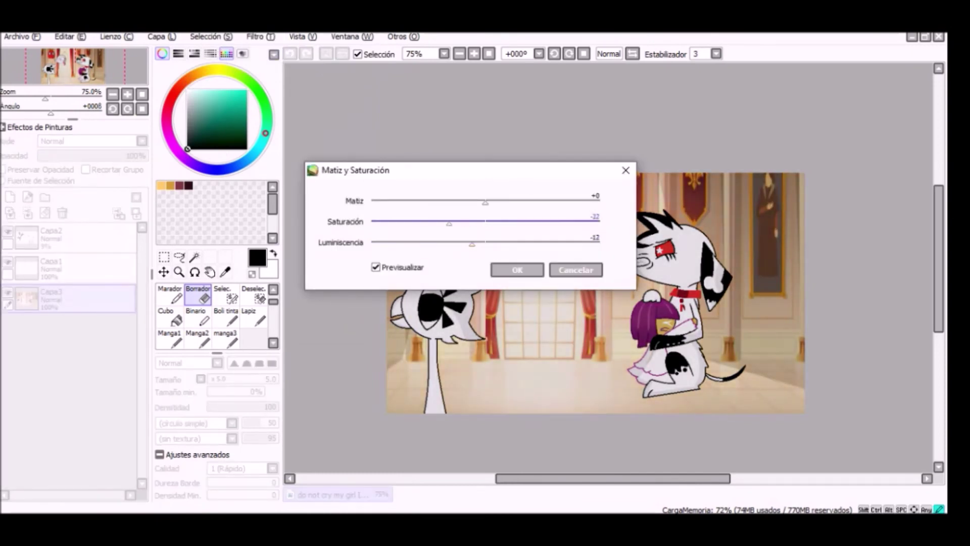
pyautogui.press('Escape')
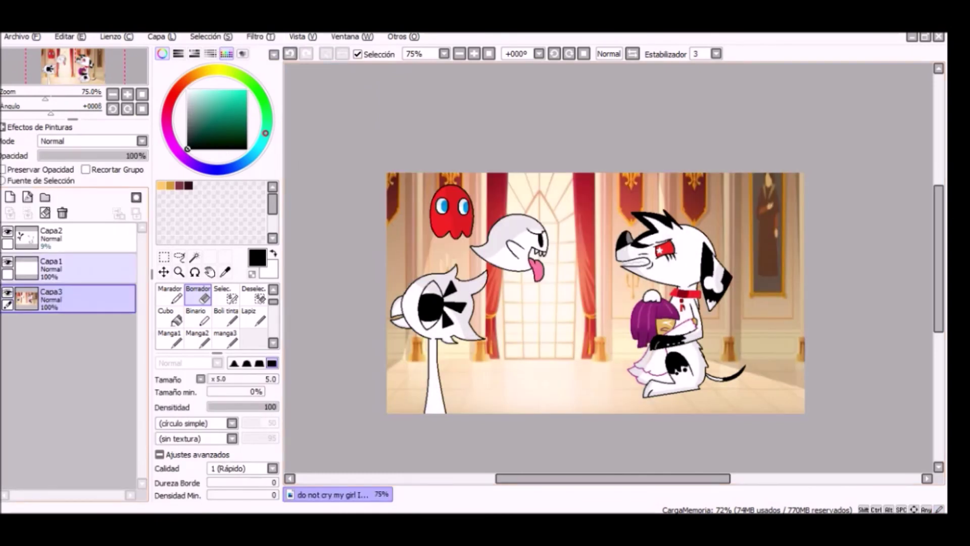
# - Try raising the luminance of the character layer Capa1 by 10
pyautogui.click(50, 268)
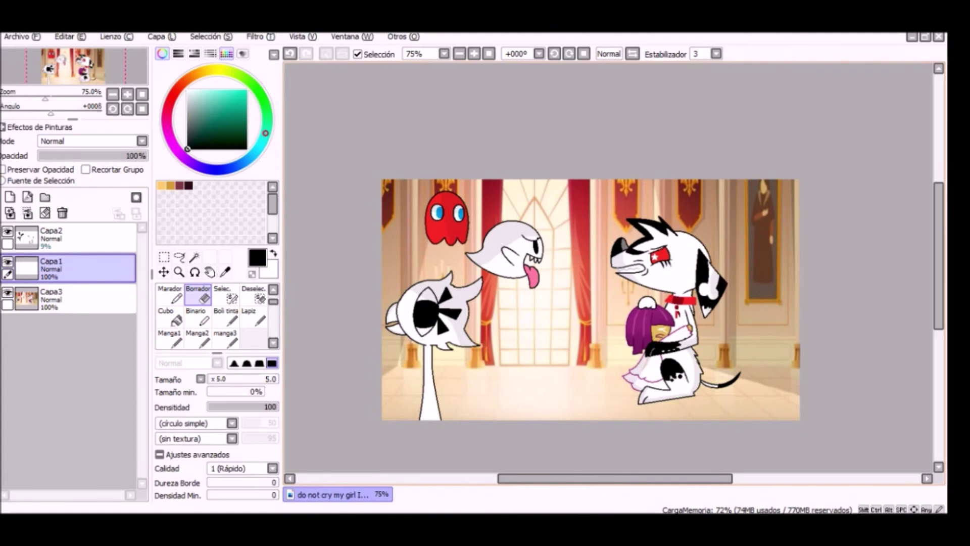
pyautogui.press('h')
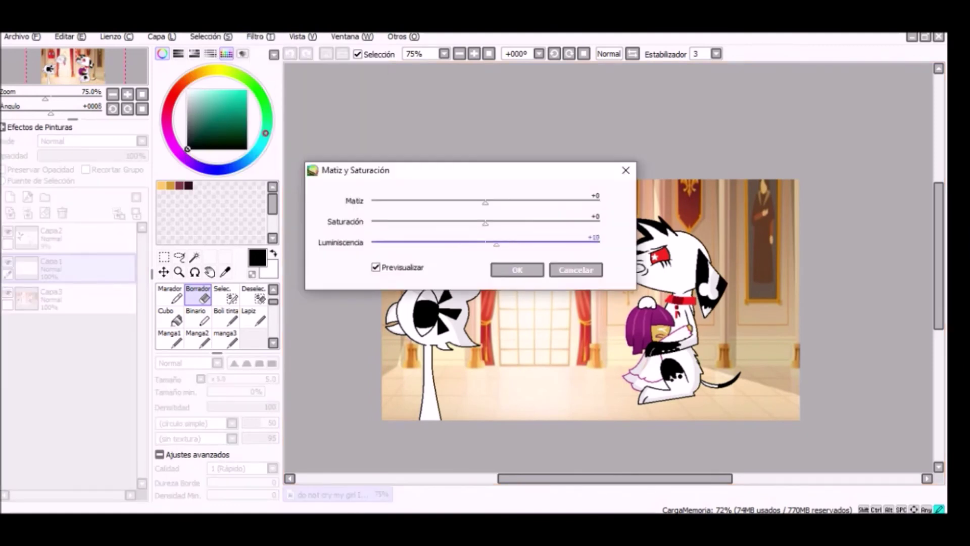
pyautogui.press('Escape')
# - Brighten the palace hall background on Capa3 with luminance +3 and reselect the character layer
pyautogui.click(51, 298)
pyautogui.hotkey('alt', 't')
pyautogui.press('h')
pyautogui.click(488, 242)
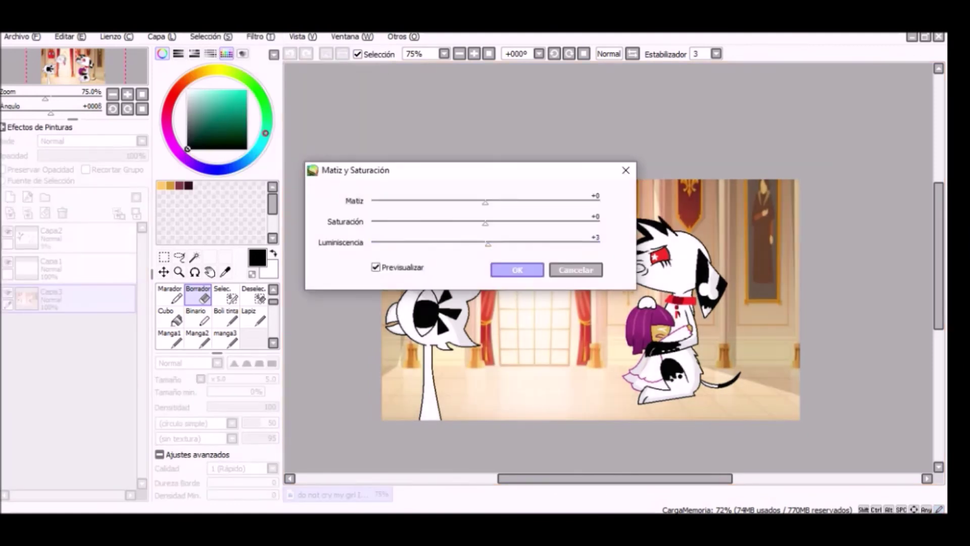
pyautogui.press('Return')
pyautogui.click(51, 268)
pyautogui.scroll(2, 490, 292)
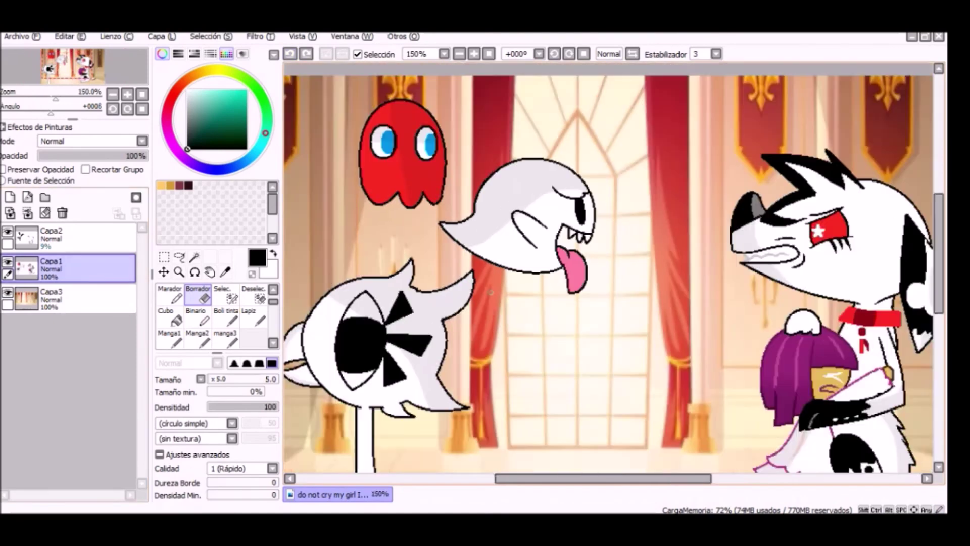
# - Turn the palace hall background dark grey with hue +94, saturation -100 and luminance -60
pyautogui.scroll(-1, 491, 292)
pyautogui.click(50, 298)
pyautogui.hotkey('alt', 't')
pyautogui.press('h')
pyautogui.click(456, 242)
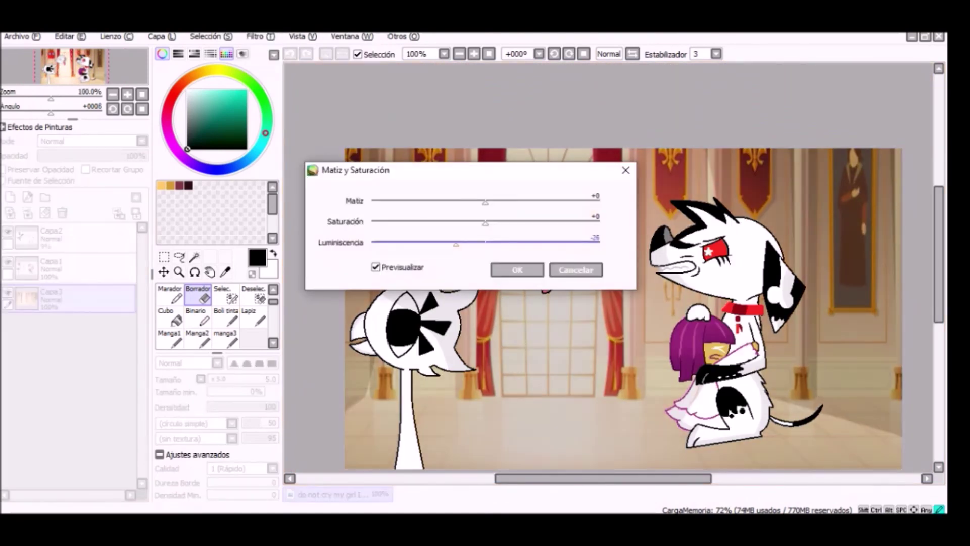
pyautogui.moveTo(484, 222); pyautogui.dragTo(372, 223)
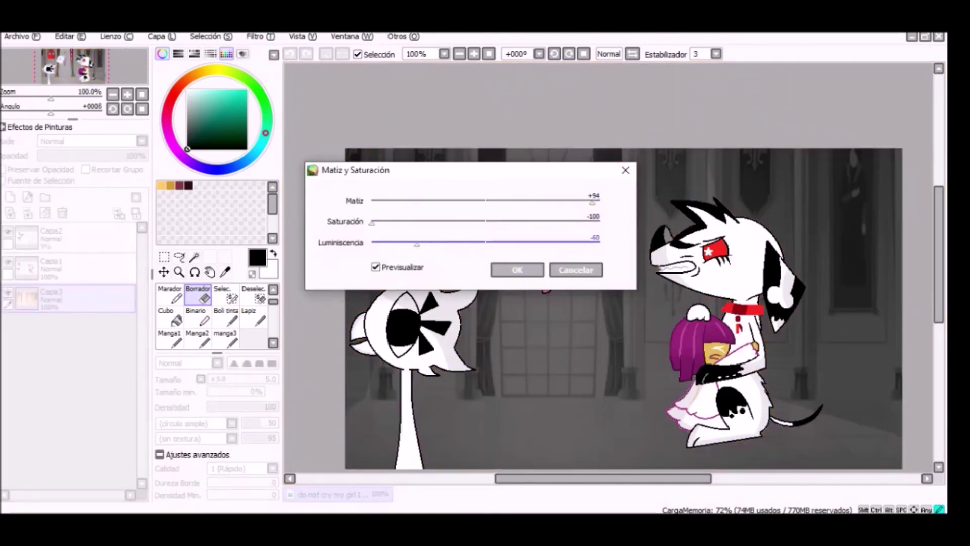
pyautogui.press('Return')
# - Add a layer above the background, outline the window in white, and fill it in white with the pen at size 35
pyautogui.click(10, 197)
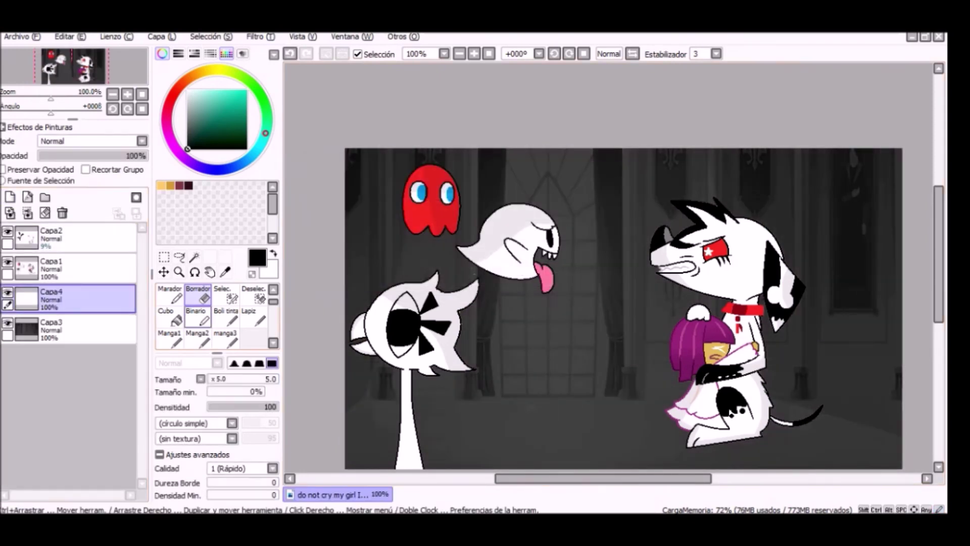
pyautogui.press('n')
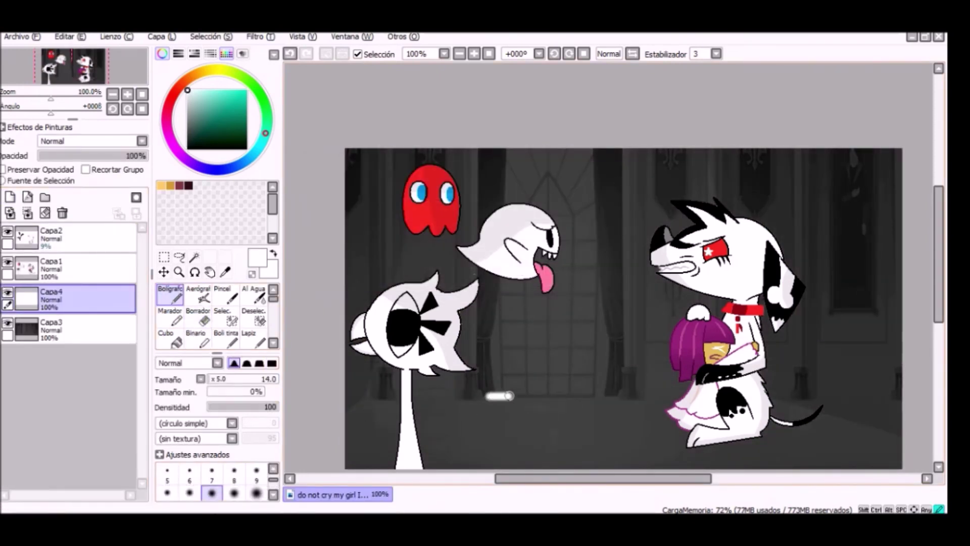
pyautogui.press(']')
pyautogui.press(']')
pyautogui.press(']')
pyautogui.press(']')
pyautogui.press(']')
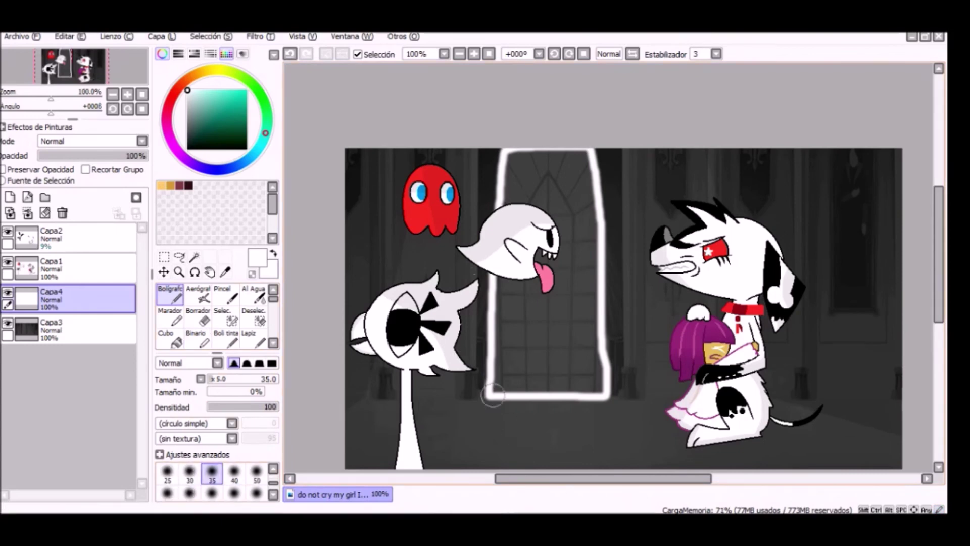
pyautogui.moveTo(582, 385)
pyautogui.mouseDown()
pyautogui.moveTo(595, 231)
pyautogui.moveTo(532, 157)
pyautogui.mouseUp()
pyautogui.moveTo(520, 319); pyautogui.dragTo(584, 248)
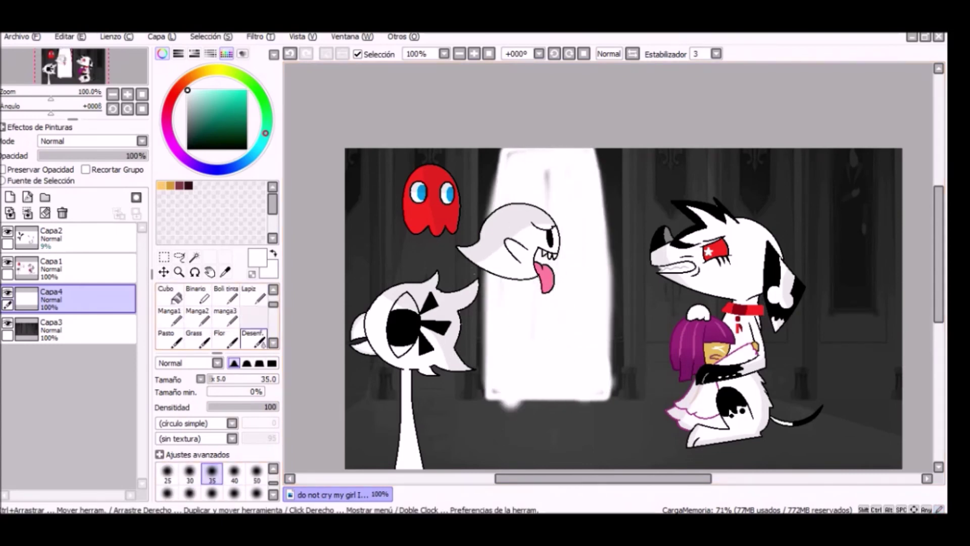
# - Blur the white window shape into a soft glow with the size 140 blur brush and set its layer's opacity to 62%
pyautogui.press('b')
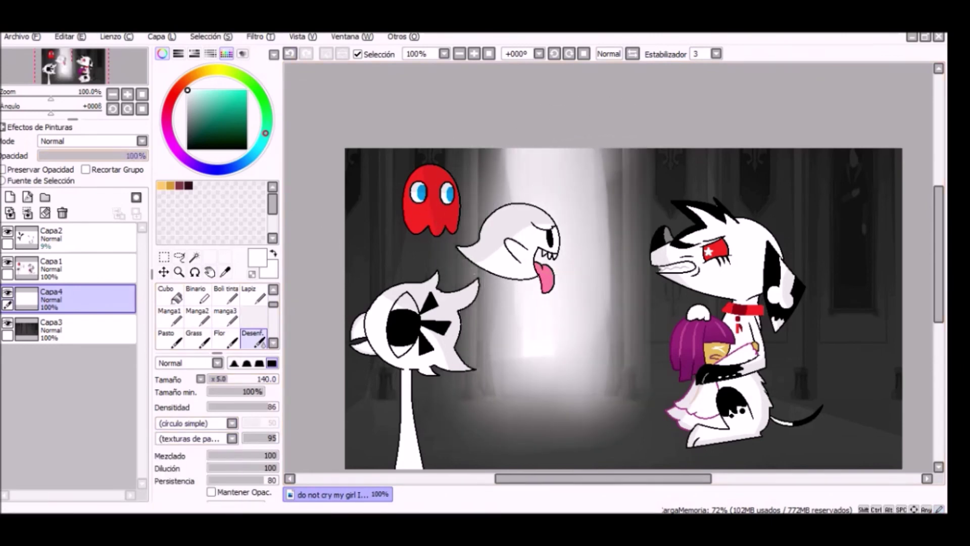
pyautogui.moveTo(146, 156); pyautogui.dragTo(105, 156)
pyautogui.scroll(2, 217, 318)
pyautogui.press('m')
pyautogui.scroll(-1, 623, 288)
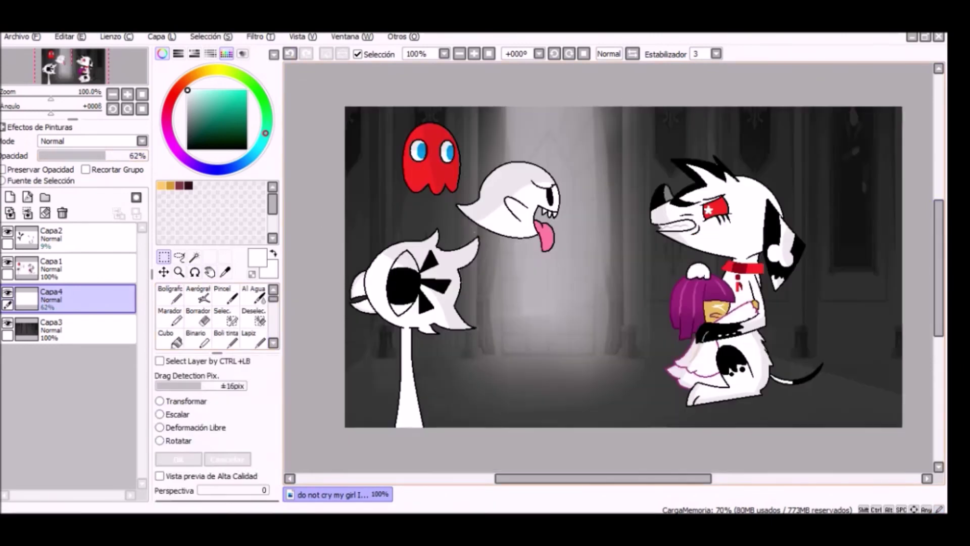
# - Paint a size 50 black dot on a new layer, stretch it into an oval shadow beneath the dog, and set 35% opacity
pyautogui.hotkey('ctrl', 'shift', 'n')
pyautogui.press('n')
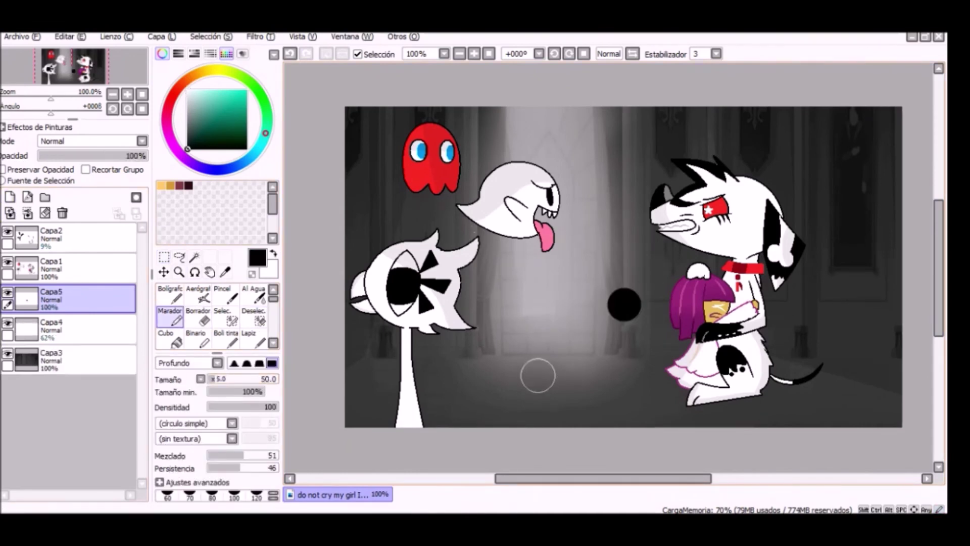
pyautogui.hotkey('ctrl', 't')
pyautogui.moveTo(641, 321); pyautogui.dragTo(788, 346)
pyautogui.moveTo(702, 319); pyautogui.dragTo(728, 393)
pyautogui.press('Return')
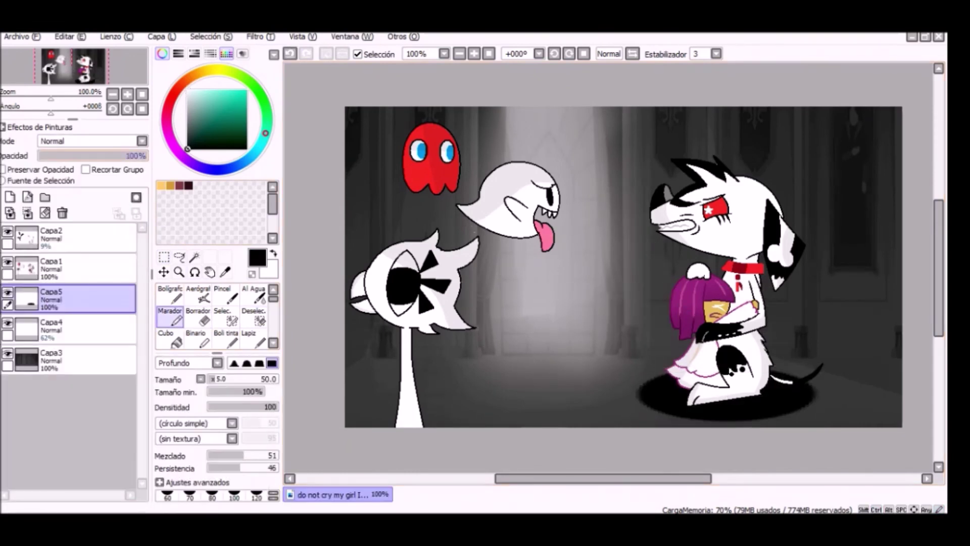
pyautogui.moveTo(146, 156); pyautogui.dragTo(76, 156)
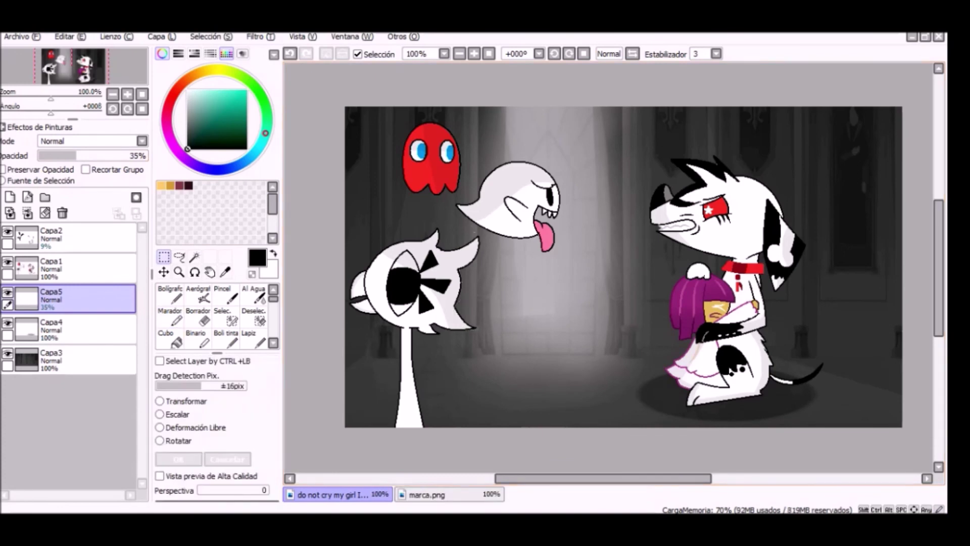
# - Paste the P.Y.S.T watermark from marca.png into the picture's upper right corner and set its layer's opacity to 46%
pyautogui.hotkey('ctrl', 'v')
pyautogui.hotkey('ctrl', 't')
pyautogui.moveTo(707, 143); pyautogui.dragTo(818, 126)
pyautogui.press('Return')
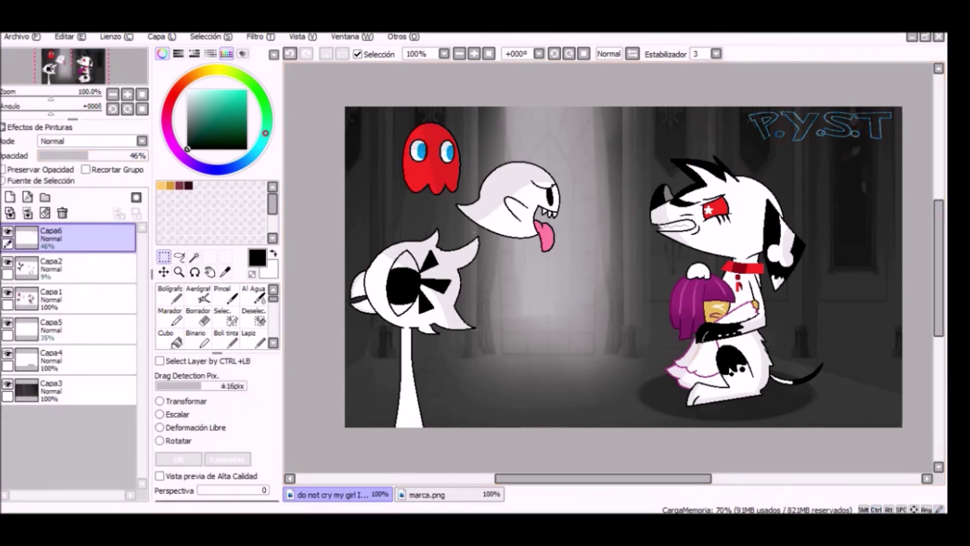